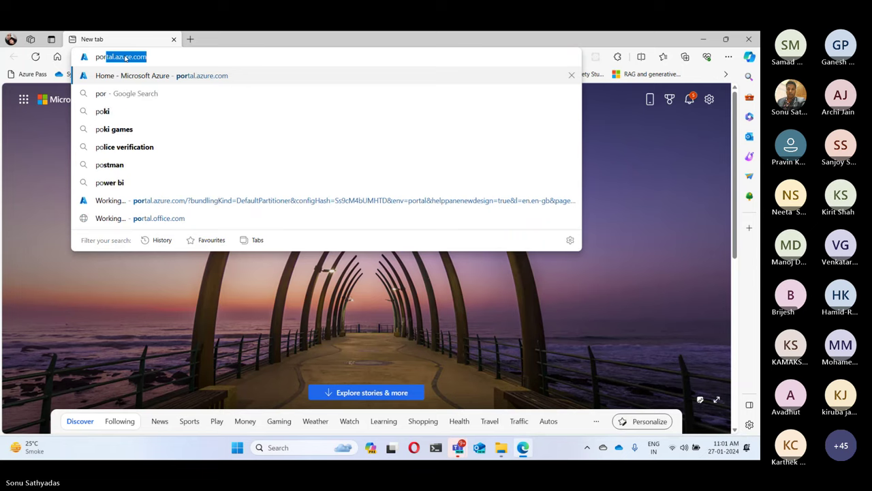
Open portal.azure.com and review the MSDN Platforms and Azure Pass - Sponsorship entries in the subscriptions list.
{"action": "key", "text": "Return"}
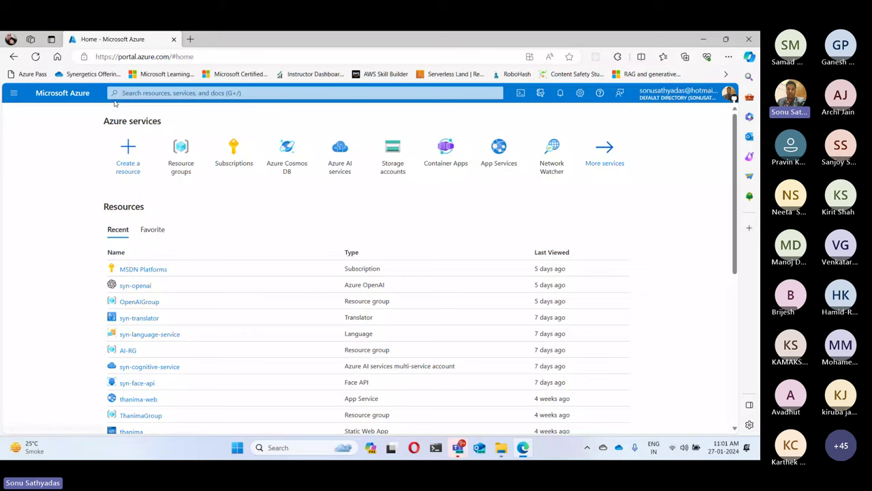
{"action": "left_click", "coordinate": [229, 156]}
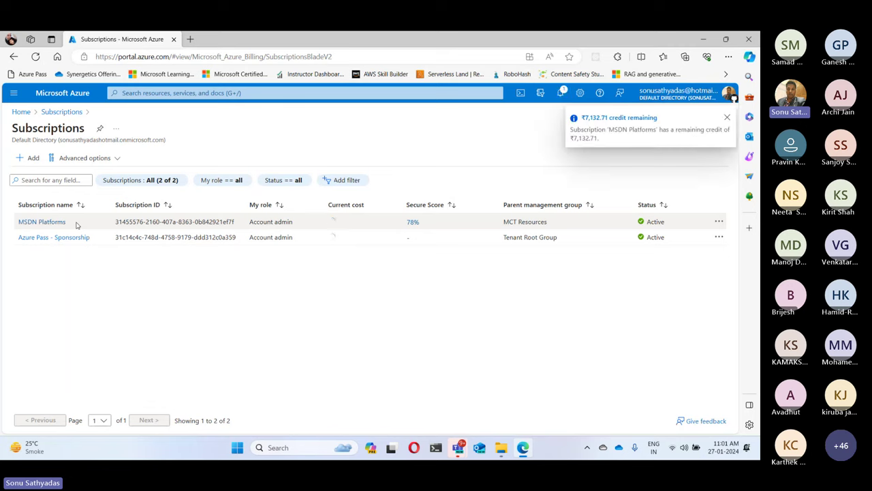
{"action": "left_click_drag", "start_coordinate": [15, 227], "coordinate": [65, 224]}
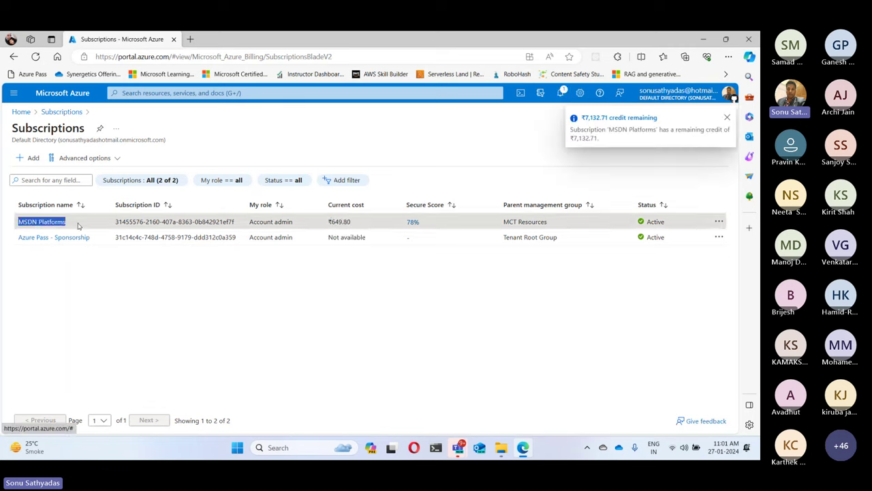
{"action": "left_click_drag", "start_coordinate": [17, 239], "coordinate": [103, 249]}
{"action": "left_click", "coordinate": [134, 279]}
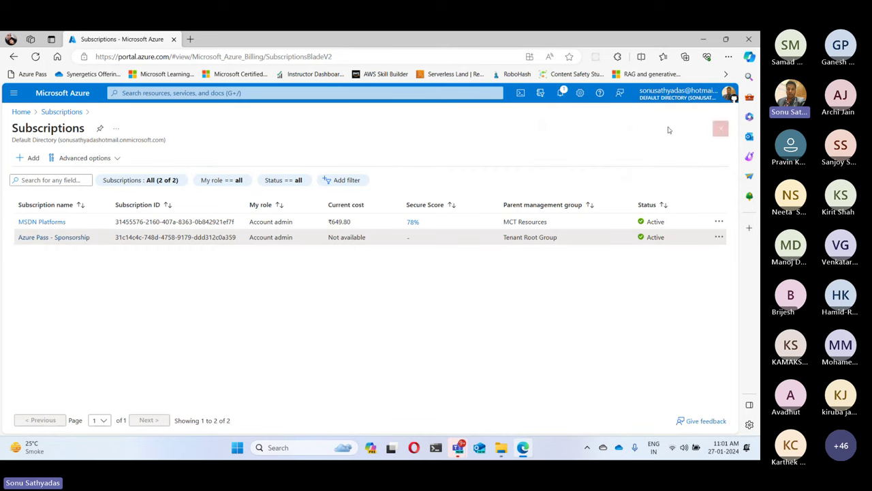
Return to the portal home and open the OpenAIGroup resource group.
{"action": "left_click", "coordinate": [22, 113]}
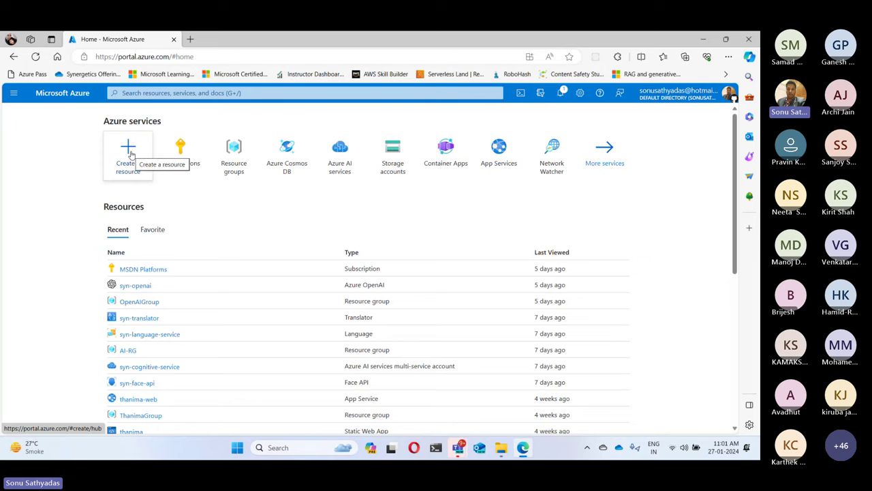
{"action": "left_click", "coordinate": [232, 151]}
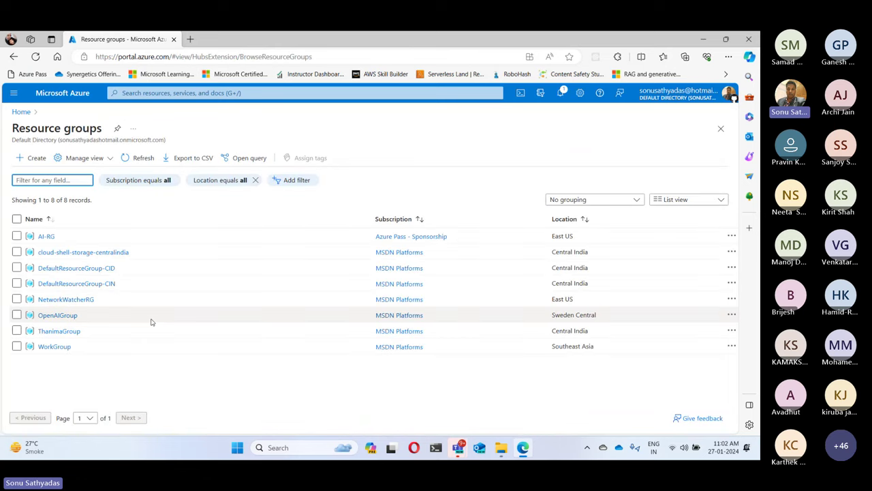
{"action": "left_click", "coordinate": [60, 316]}
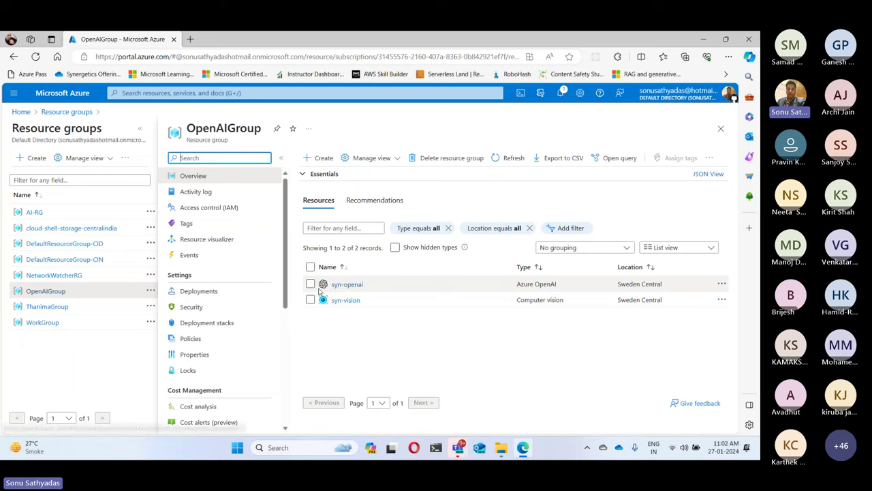
Search the Marketplace for "openai" from the resource group and start creating an Azure OpenAI resource.
{"action": "left_click", "coordinate": [319, 161]}
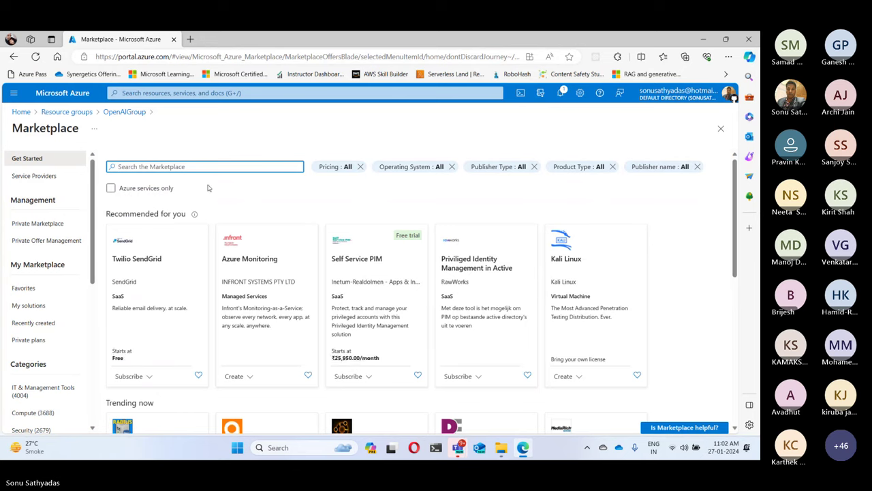
{"action": "type", "text": "openai"}
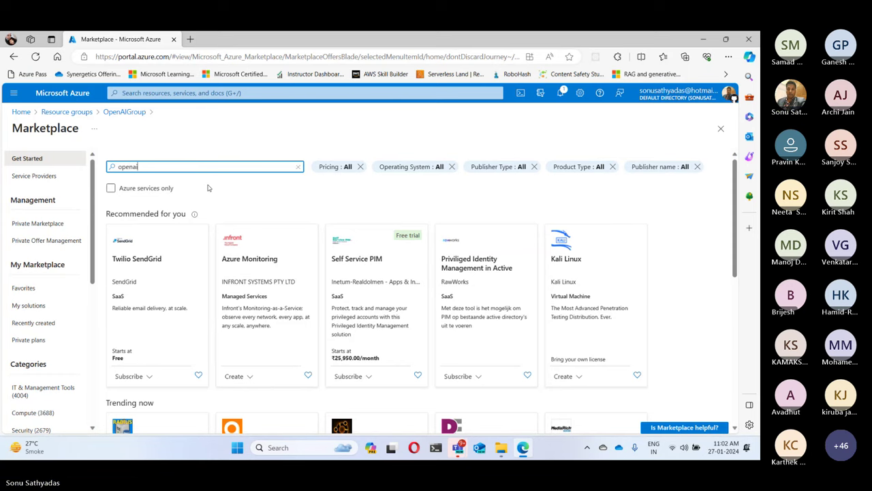
{"action": "key", "text": "Return"}
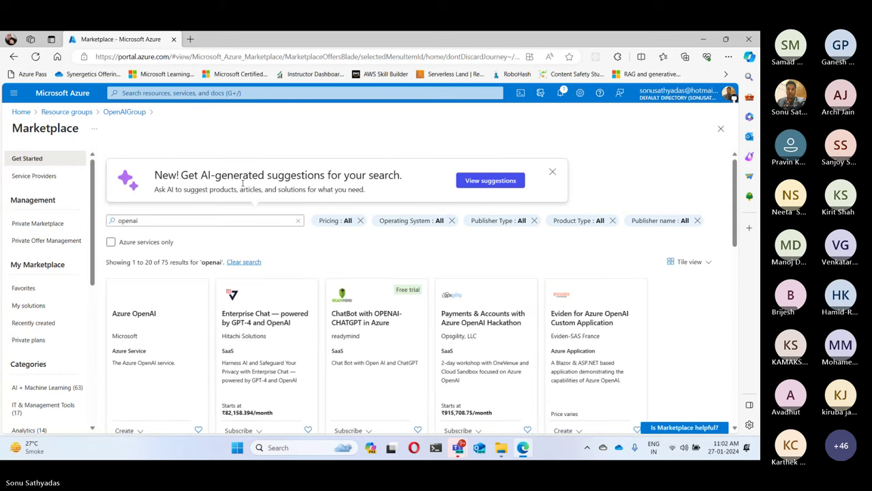
{"action": "scroll", "coordinate": [300, 227], "scroll_direction": "down", "scroll_amount": 1}
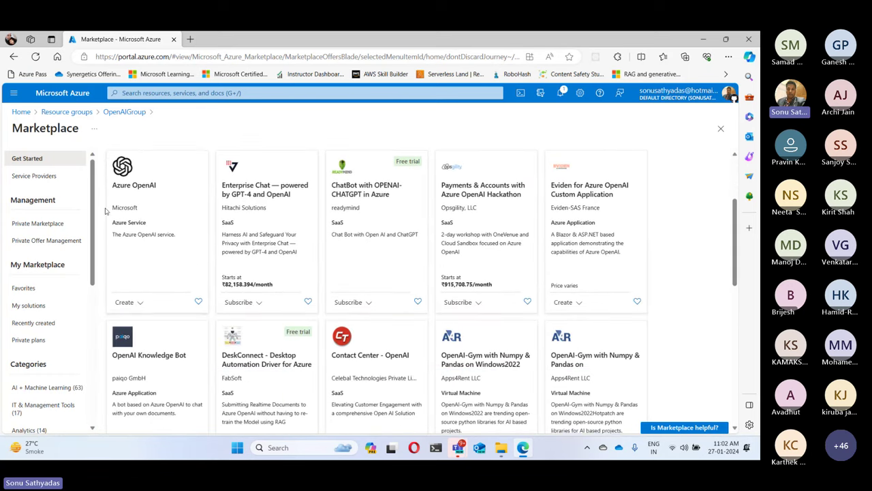
{"action": "left_click", "coordinate": [132, 270]}
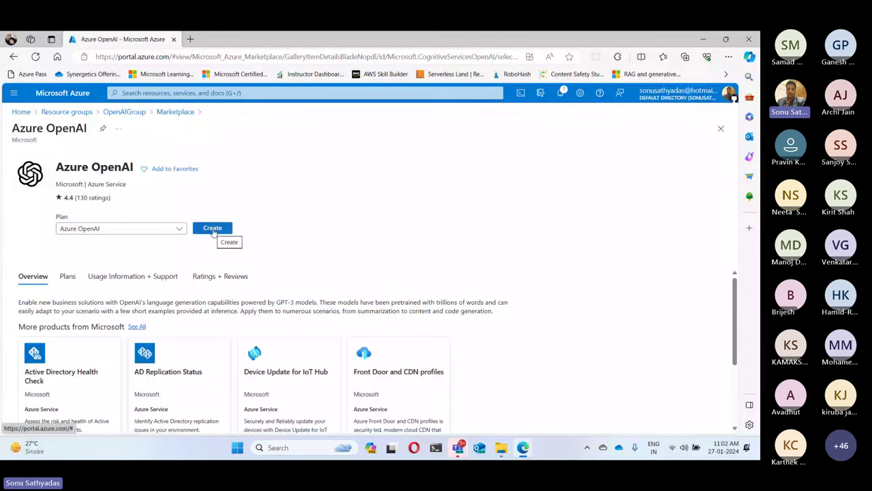
{"action": "left_click", "coordinate": [213, 228]}
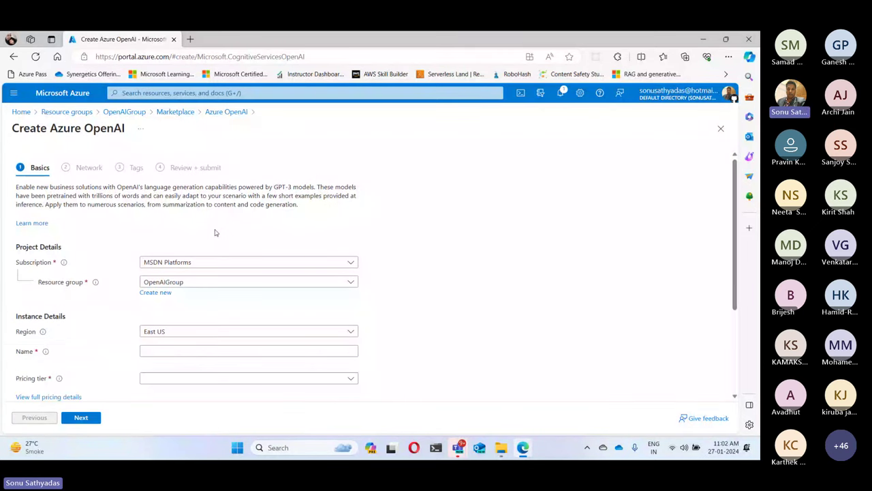
Choose the Azure Pass - Sponsorship subscription for the resource and read the notice about service availability.
{"action": "scroll", "coordinate": [208, 221], "scroll_direction": "down", "scroll_amount": 1}
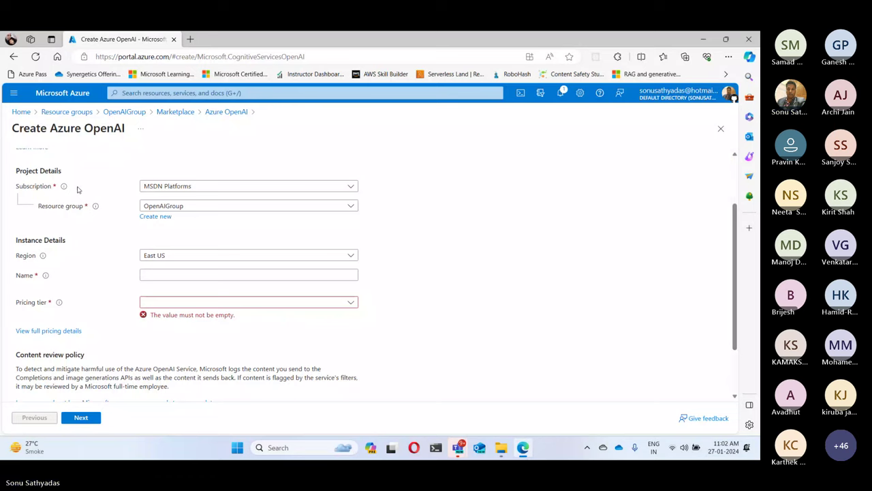
{"action": "left_click", "coordinate": [167, 188]}
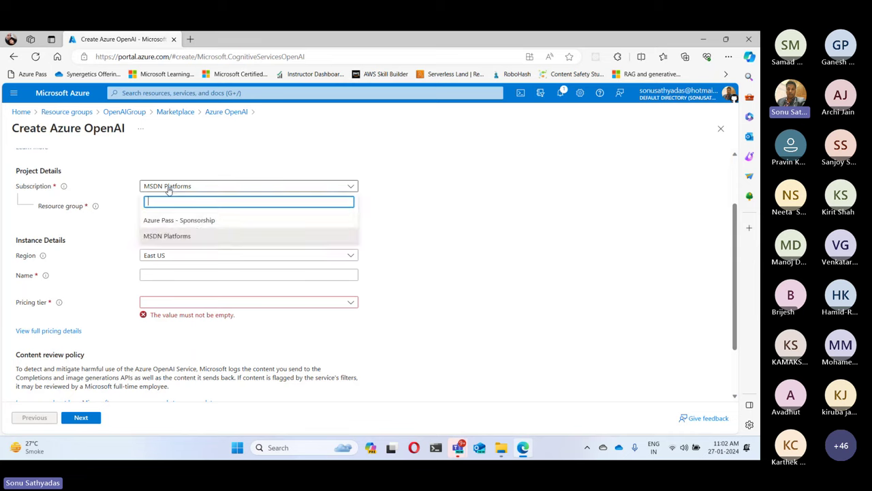
{"action": "left_click", "coordinate": [197, 220]}
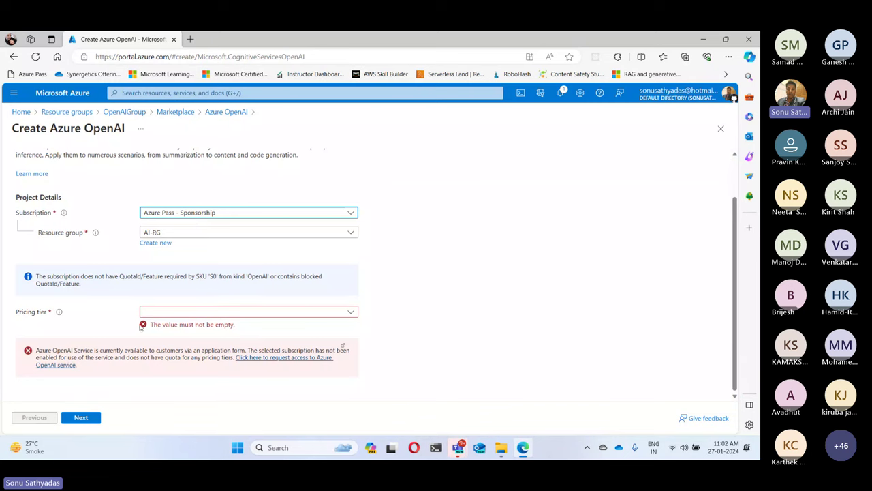
{"action": "left_click", "coordinate": [36, 352]}
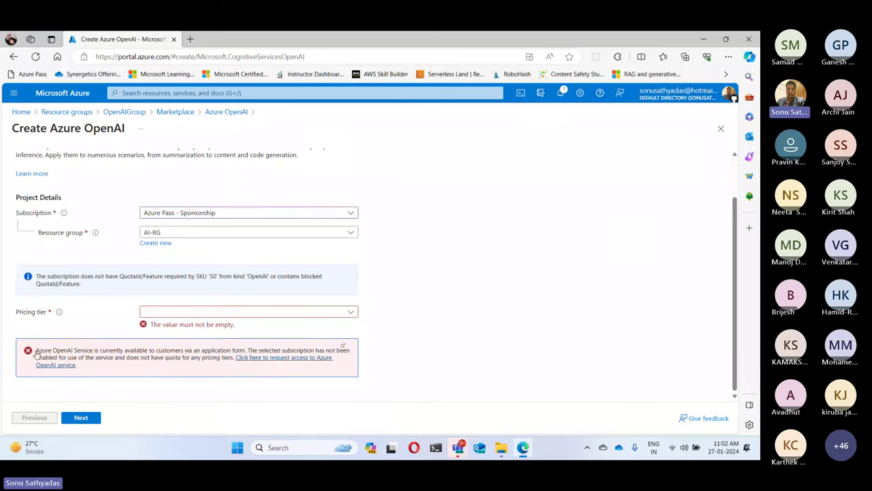
{"action": "left_click_drag", "start_coordinate": [36, 353], "coordinate": [280, 354]}
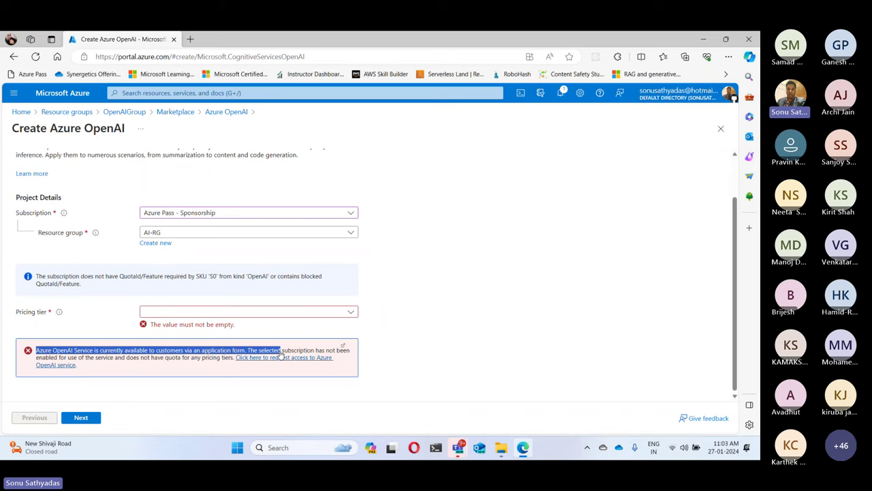
Open the Azure OpenAI access request form, look through its eligibility notes and questions, and close it.
{"action": "left_click", "coordinate": [280, 356]}
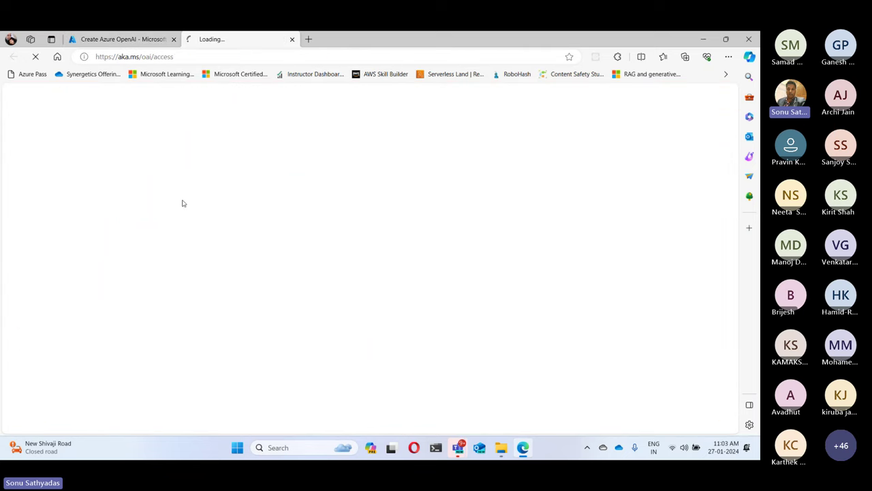
{"action": "left_click", "coordinate": [123, 39]}
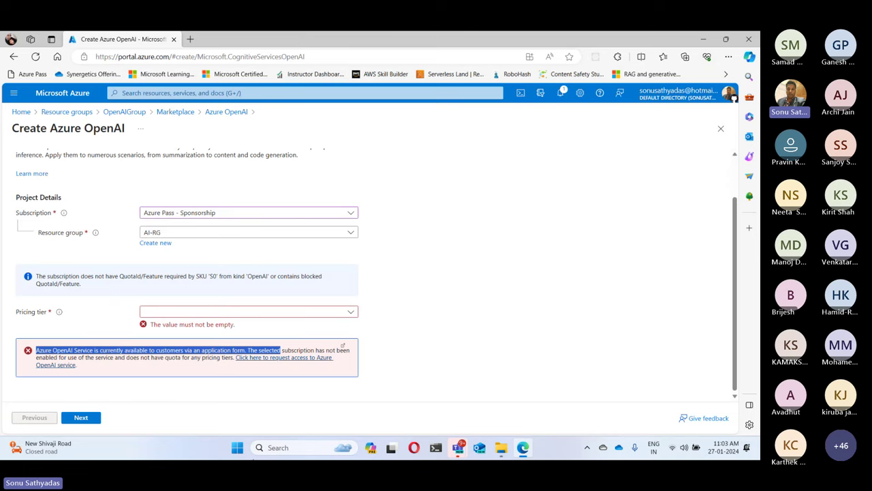
{"action": "left_click", "coordinate": [233, 385]}
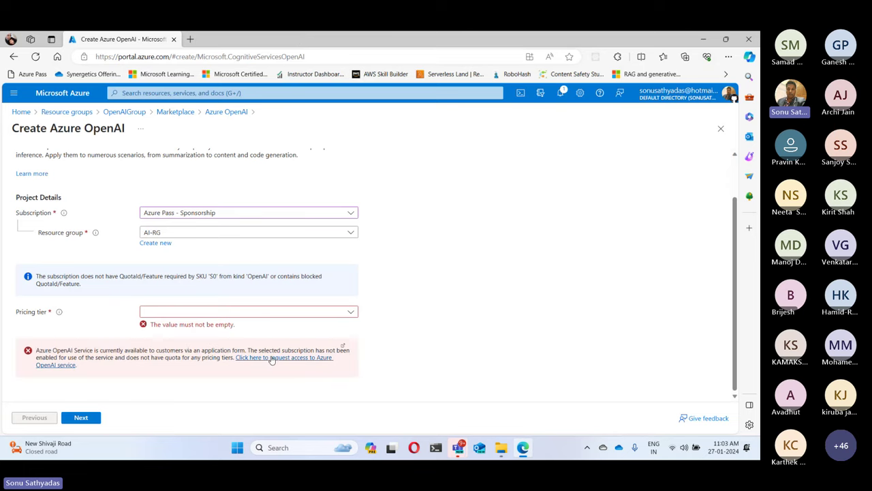
{"action": "left_click", "coordinate": [272, 359]}
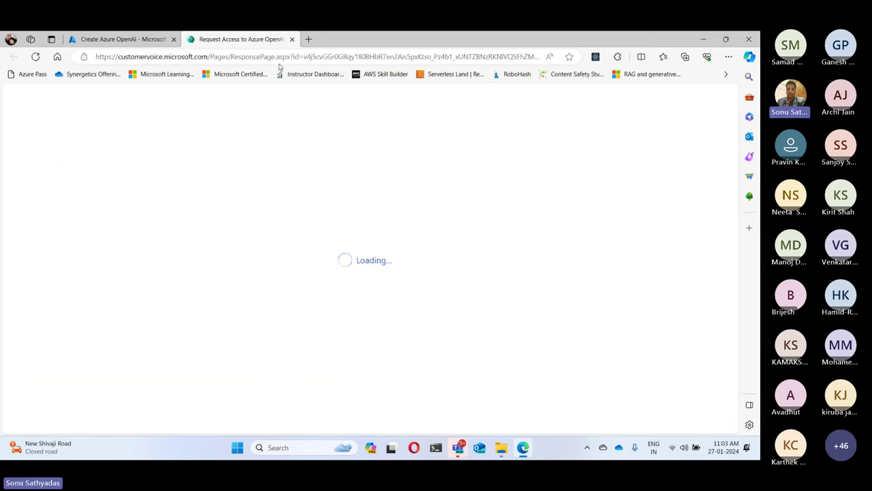
{"action": "scroll", "coordinate": [276, 143], "scroll_direction": "down", "scroll_amount": 15}
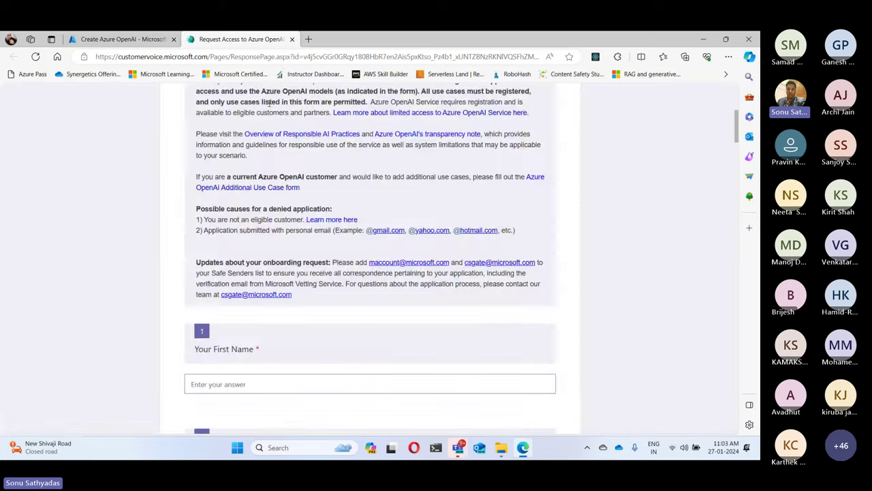
{"action": "scroll", "coordinate": [279, 152], "scroll_direction": "down", "scroll_amount": 4}
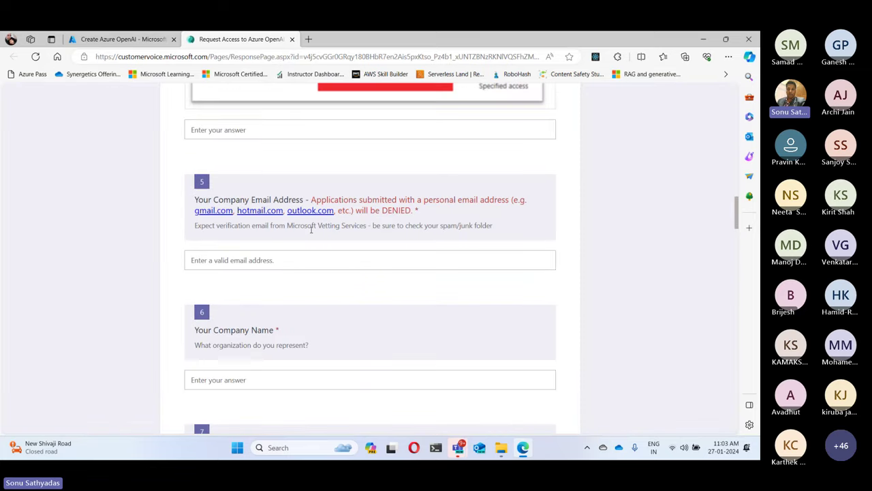
{"action": "left_click", "coordinate": [293, 40]}
Set the resource's subscription to MSDN Platforms and its region to East US.
{"action": "left_click", "coordinate": [190, 215]}
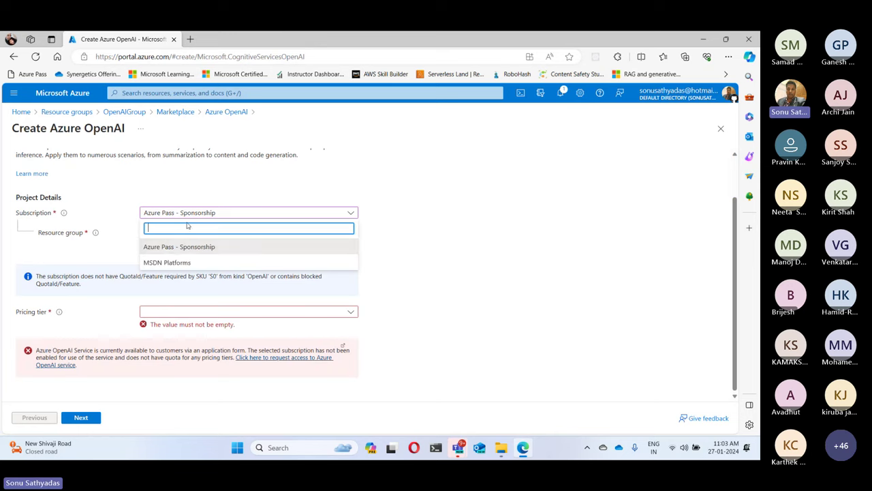
{"action": "left_click", "coordinate": [166, 263]}
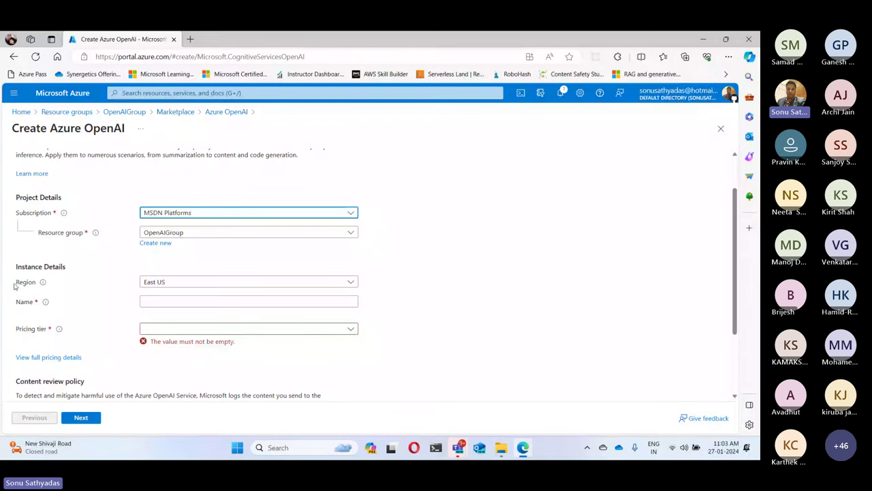
{"action": "left_click", "coordinate": [157, 282]}
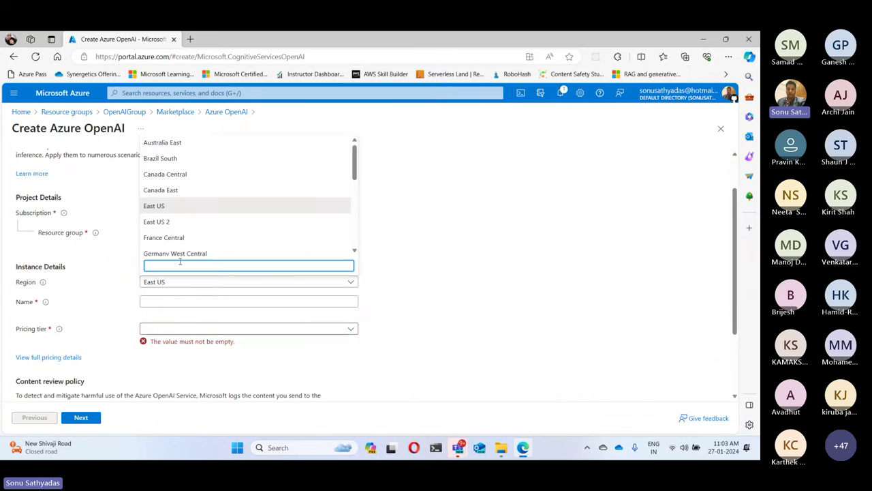
{"action": "left_click", "coordinate": [162, 207]}
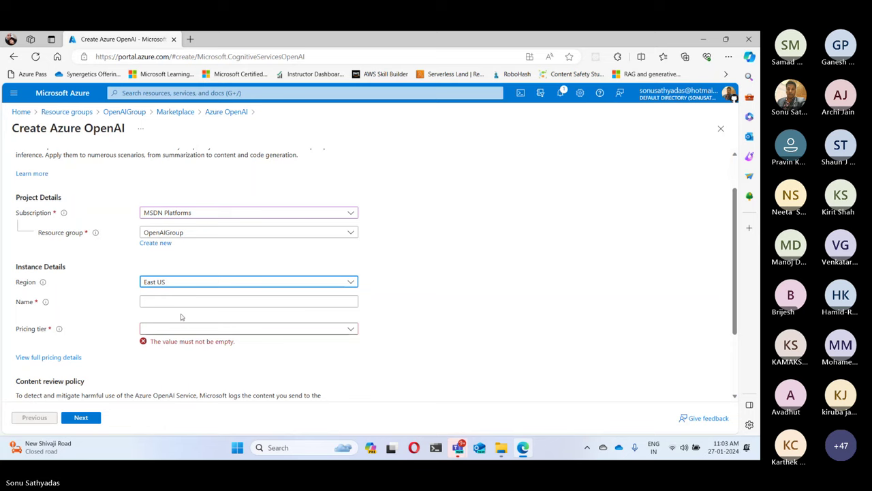
Name the Azure OpenAI resource bst-openai and choose the Standard S0 pricing tier.
{"action": "left_click", "coordinate": [180, 304]}
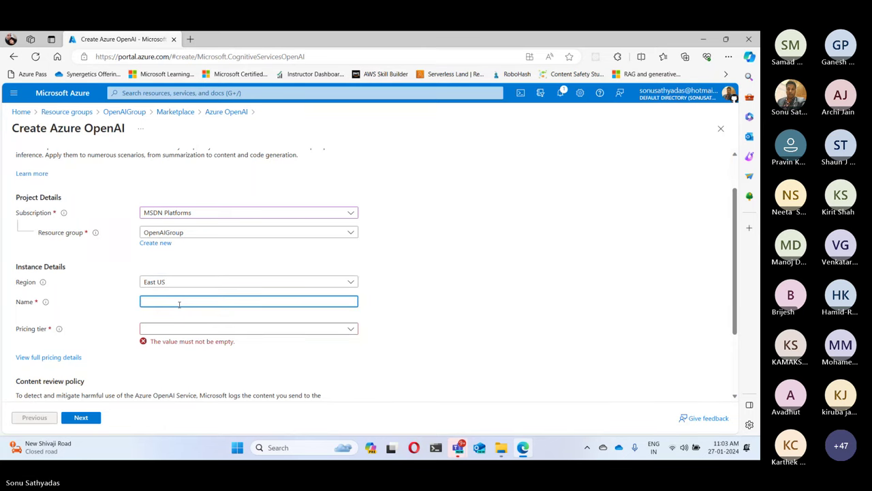
{"action": "type", "text": "bst"}
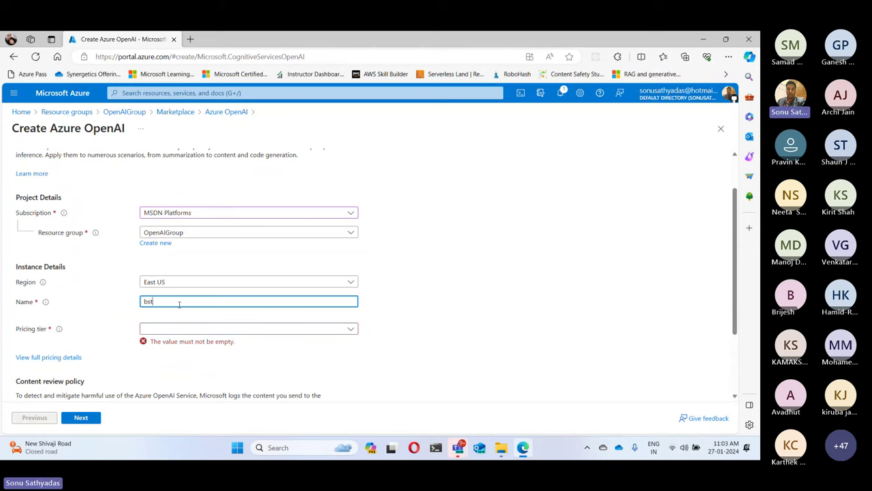
{"action": "type", "text": "-openai"}
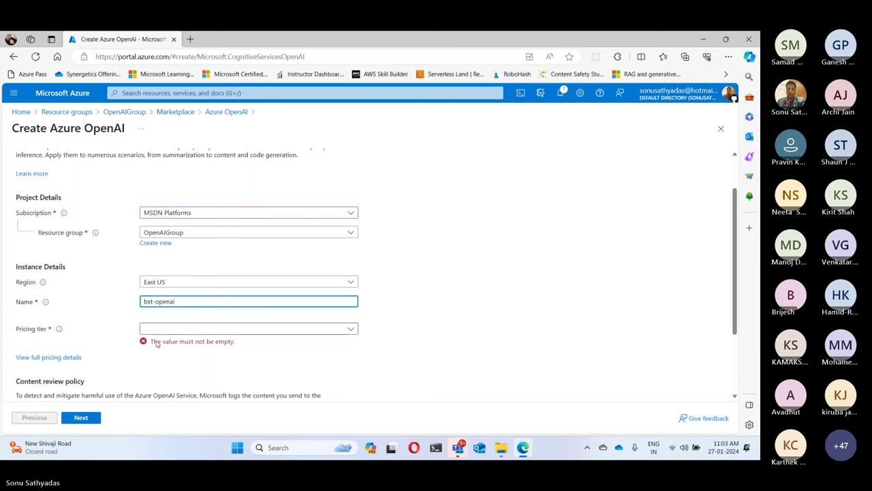
{"action": "left_click", "coordinate": [194, 329]}
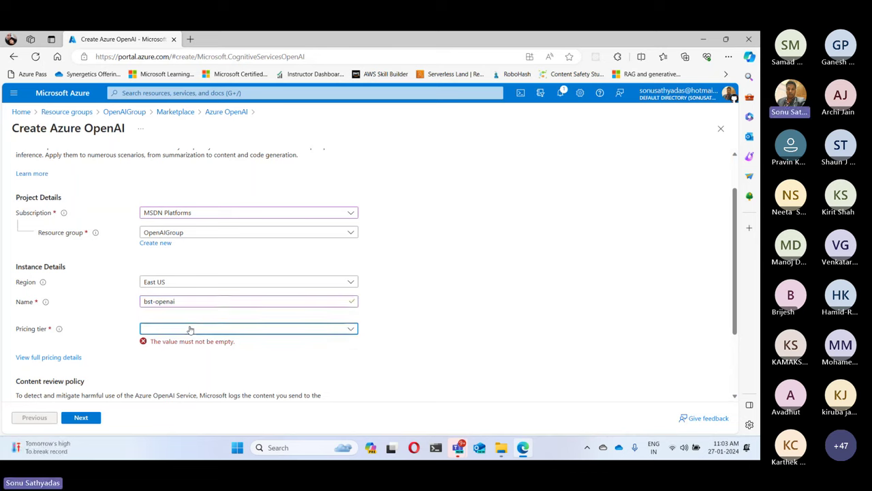
{"action": "left_click", "coordinate": [166, 344]}
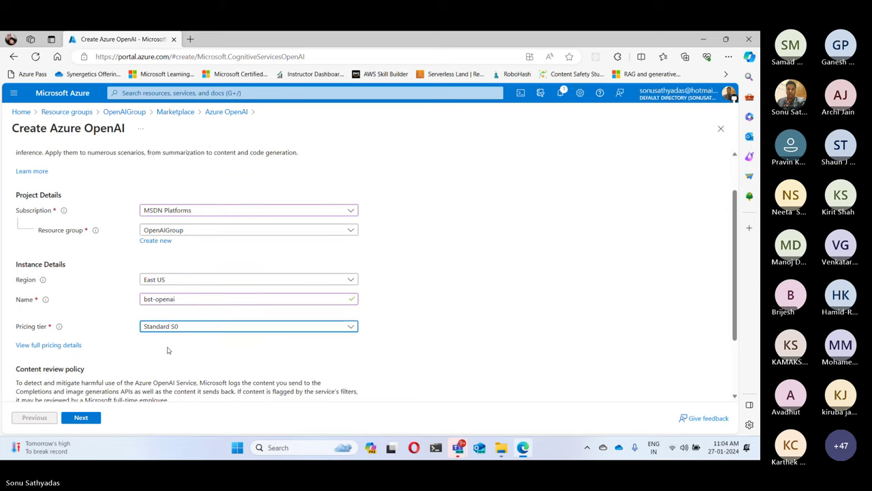
Finish the basics, keep network access open to all networks, and proceed to the tags settings.
{"action": "scroll", "coordinate": [167, 350], "scroll_direction": "down", "scroll_amount": 2}
{"action": "left_click", "coordinate": [80, 418]}
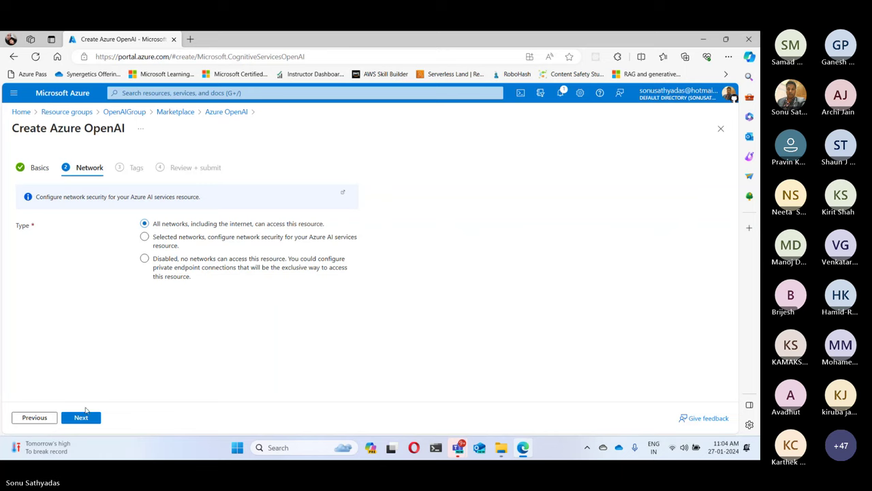
{"action": "left_click", "coordinate": [81, 417]}
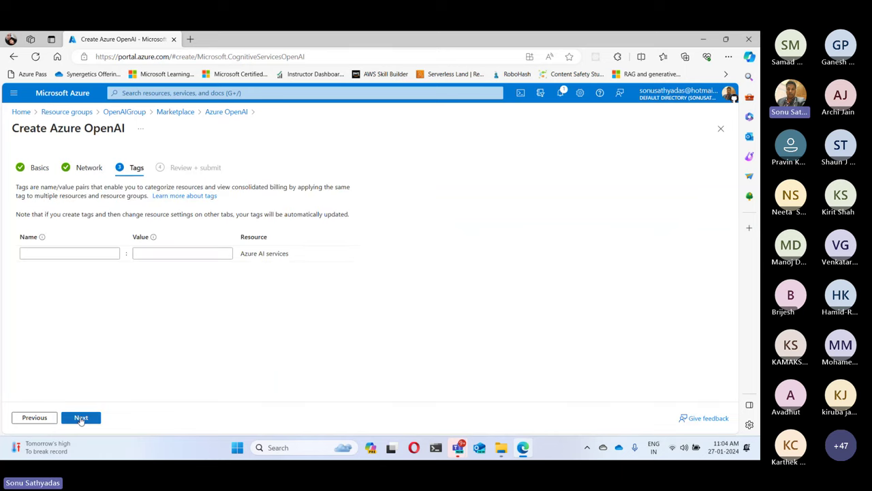
Leave the tags empty, create the bst-openai resource, and open it once it is deployed.
{"action": "left_click", "coordinate": [81, 417]}
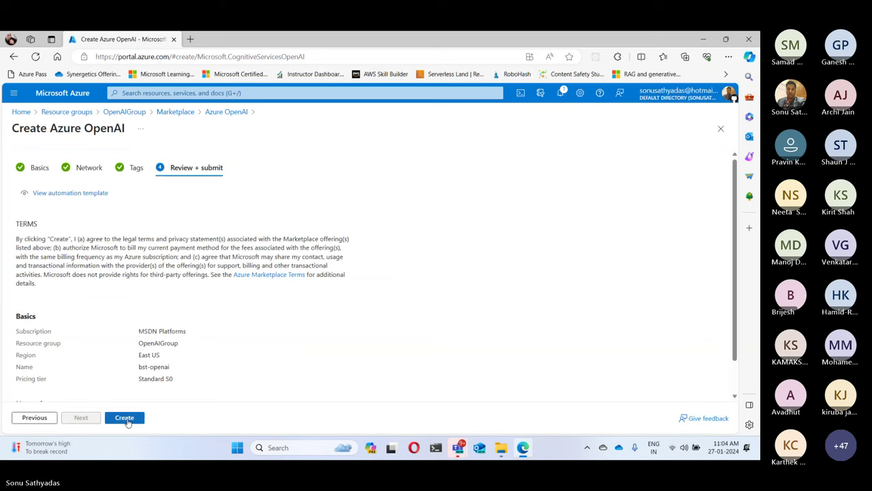
{"action": "left_click", "coordinate": [124, 418]}
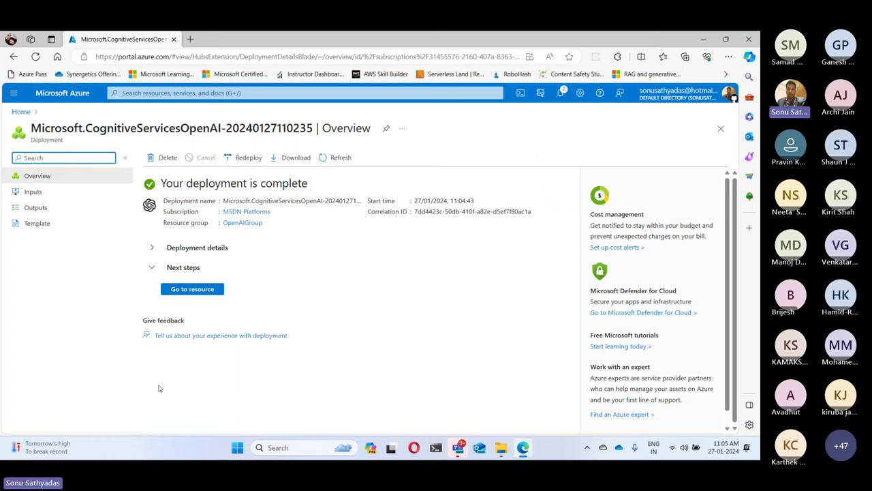
{"action": "left_click", "coordinate": [192, 288]}
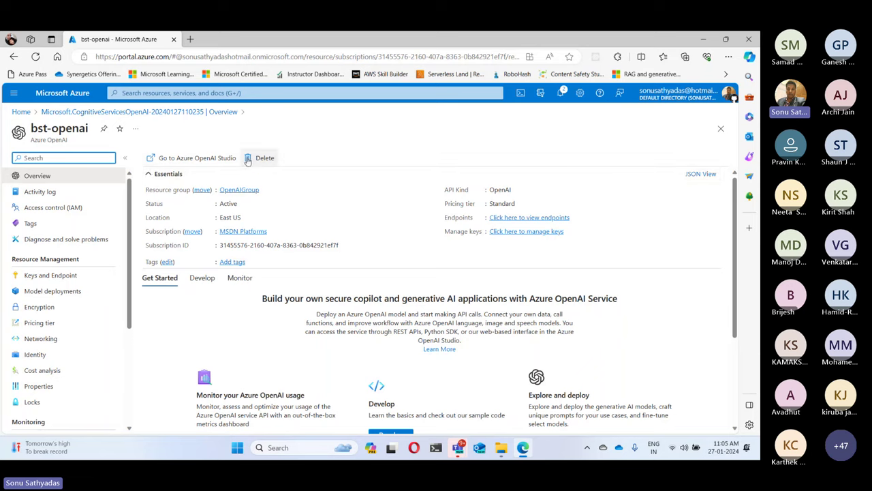
Open Azure OpenAI Studio for bst-openai in a new browser tab and dismiss the research community banner.
{"action": "left_click", "coordinate": [178, 159]}
{"action": "left_click", "coordinate": [201, 166]}
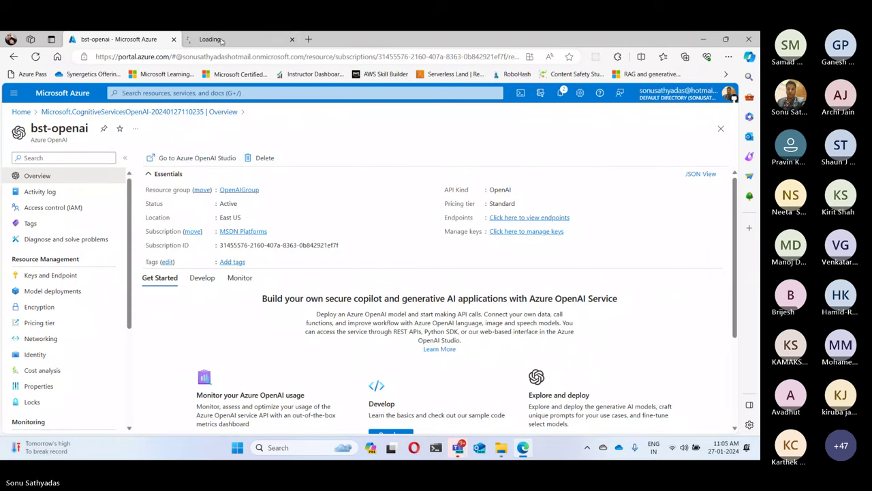
{"action": "left_click", "coordinate": [221, 45]}
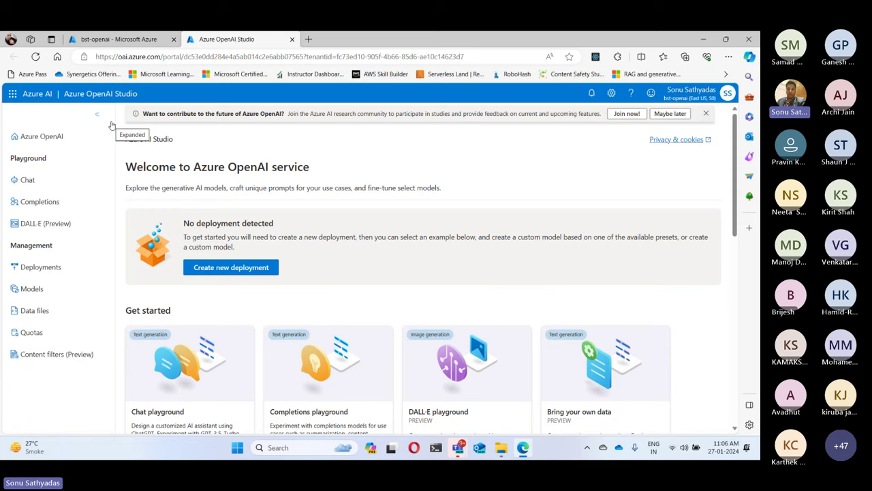
{"action": "left_click", "coordinate": [706, 113]}
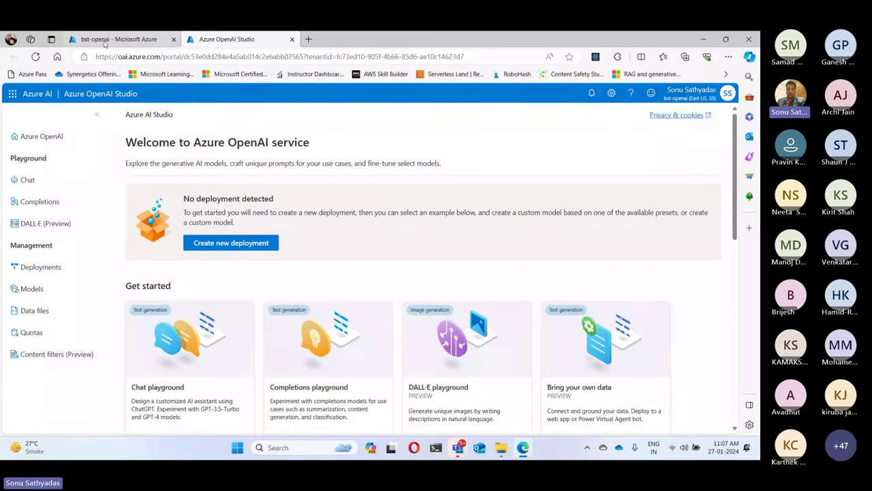
Return to the Azure portal and open the syn-openai resource in the OpenAIGroup resource group.
{"action": "left_click", "coordinate": [105, 40]}
{"action": "left_click", "coordinate": [20, 114]}
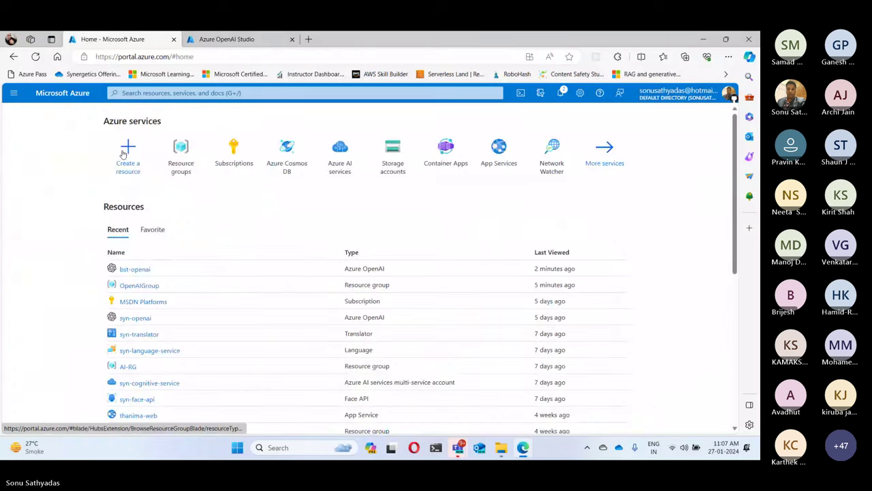
{"action": "left_click", "coordinate": [193, 163]}
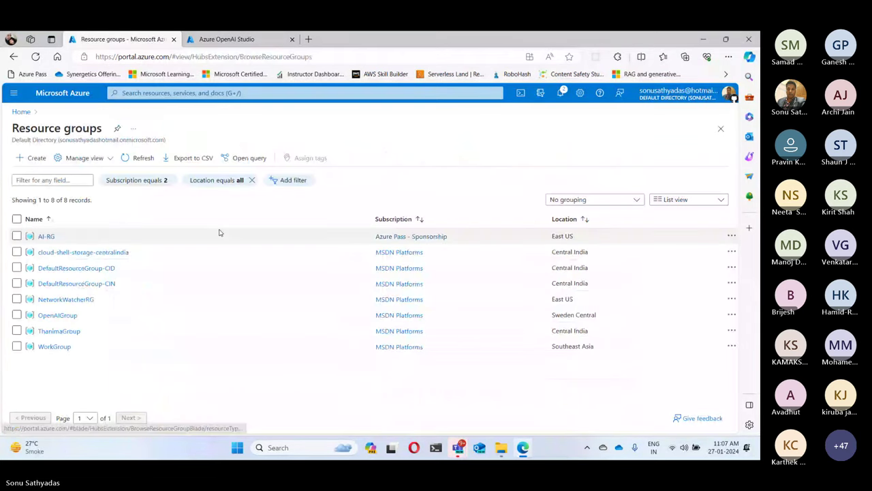
{"action": "left_click", "coordinate": [62, 315]}
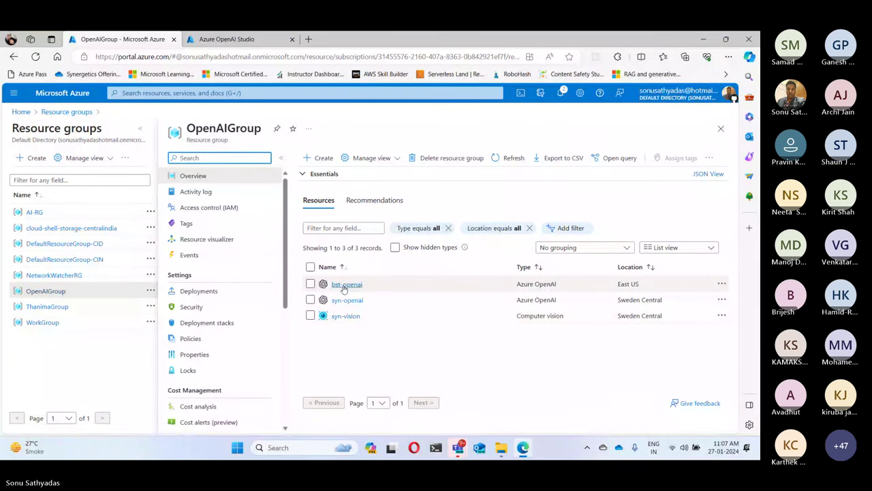
{"action": "left_click", "coordinate": [336, 302]}
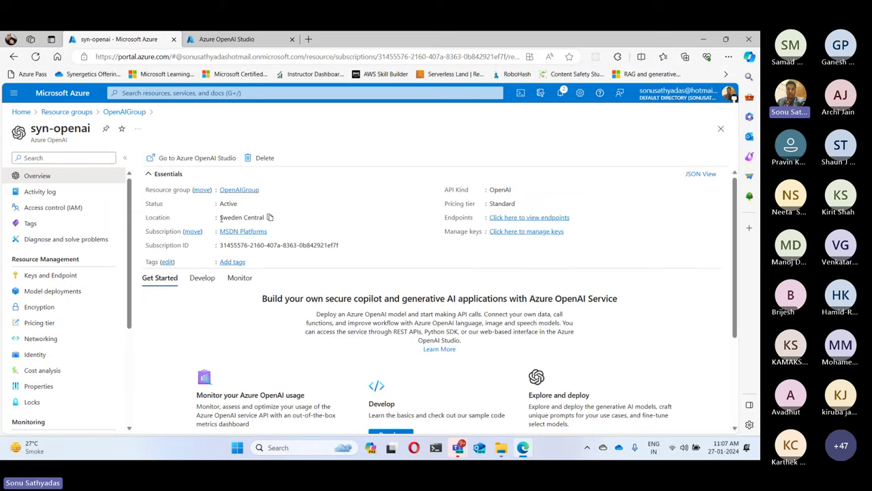
Check the location of syn-openai and open its Azure OpenAI Studio in a new browser tab.
{"action": "left_click", "coordinate": [269, 217]}
{"action": "right_click", "coordinate": [207, 158]}
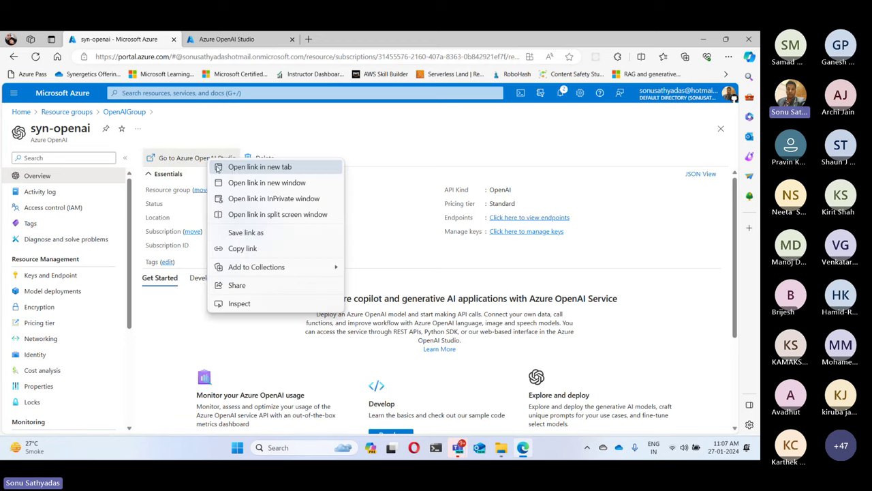
{"action": "left_click", "coordinate": [235, 166]}
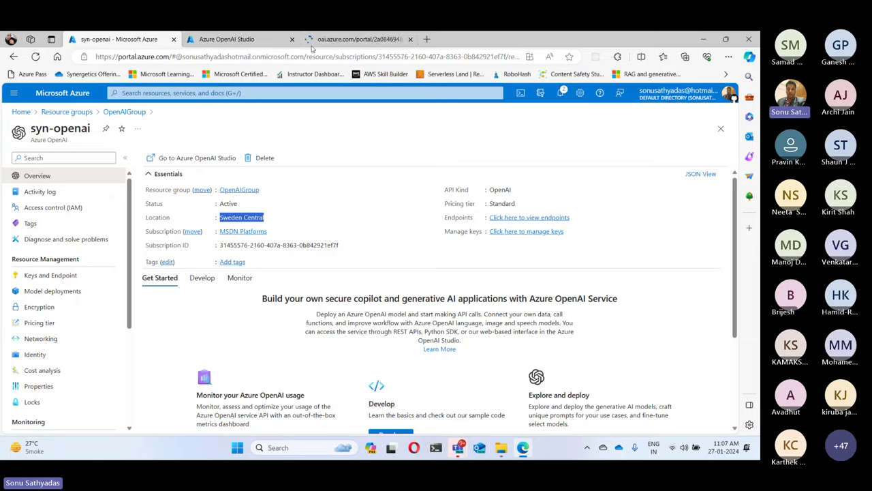
{"action": "left_click", "coordinate": [354, 39]}
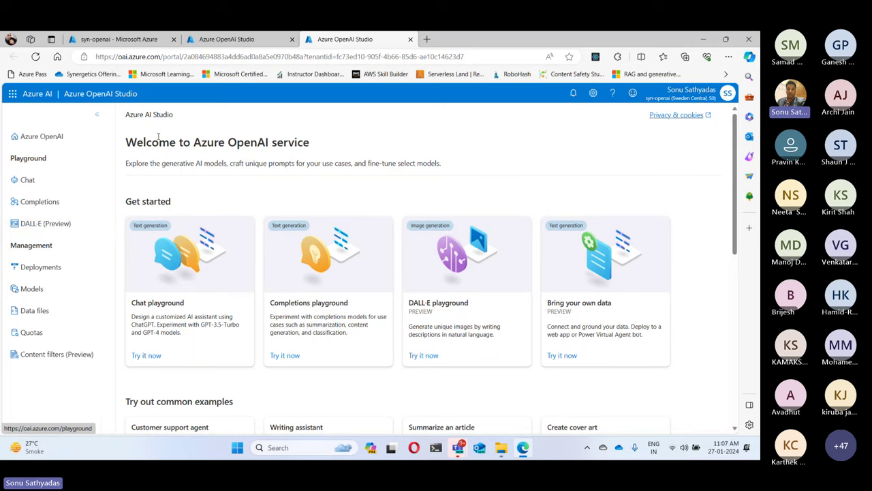
Examine which base models are available for bst-openai in its Azure OpenAI Studio.
{"action": "left_click", "coordinate": [232, 41]}
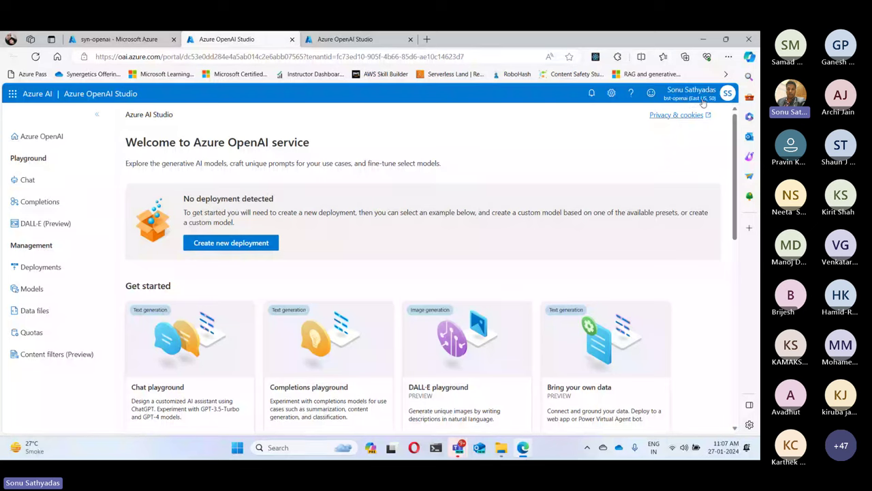
{"action": "left_click", "coordinate": [28, 289]}
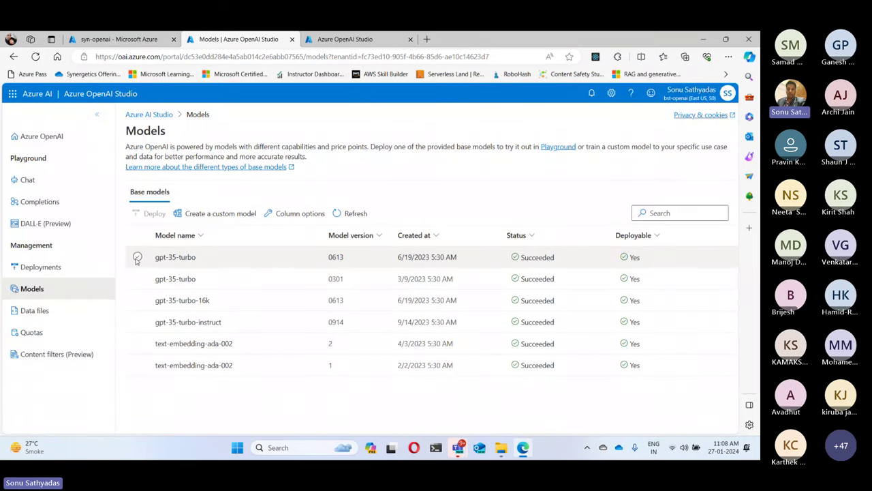
{"action": "left_click", "coordinate": [137, 278]}
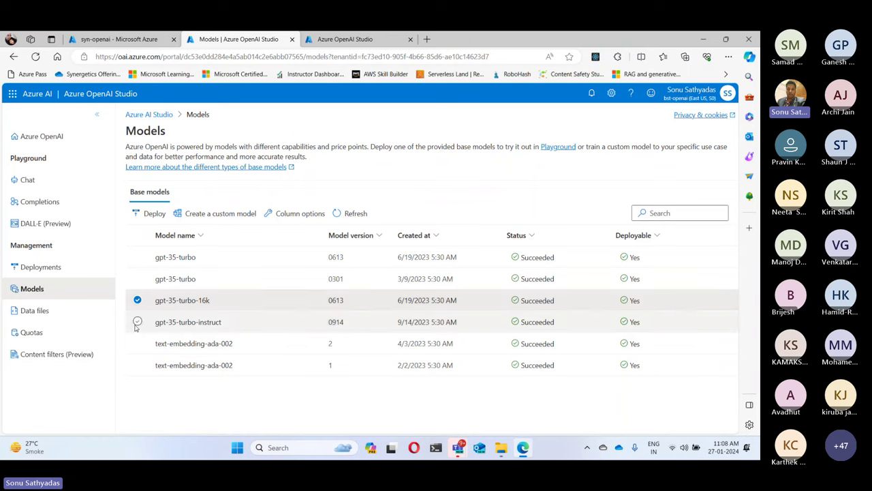
{"action": "left_click", "coordinate": [137, 322]}
{"action": "left_click", "coordinate": [137, 344]}
{"action": "left_click", "coordinate": [139, 365]}
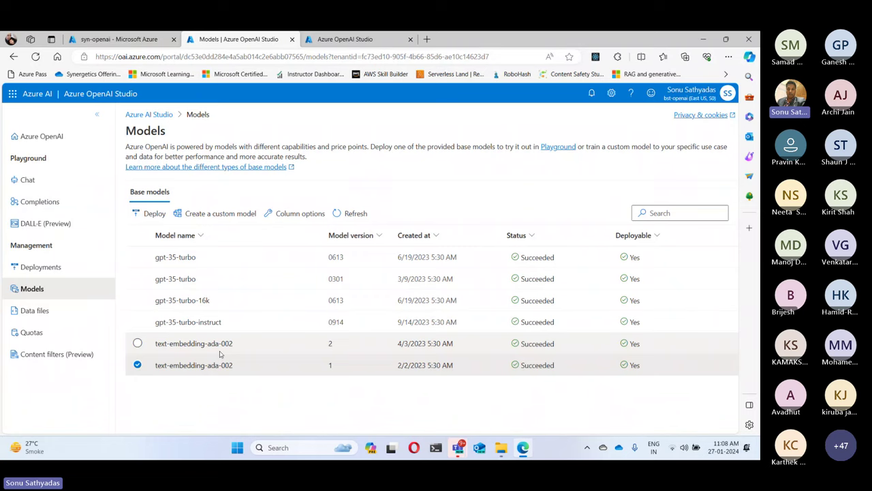
Examine the base models offered for syn-openai in Sweden Central to compare them with those in East US.
{"action": "left_click", "coordinate": [312, 42]}
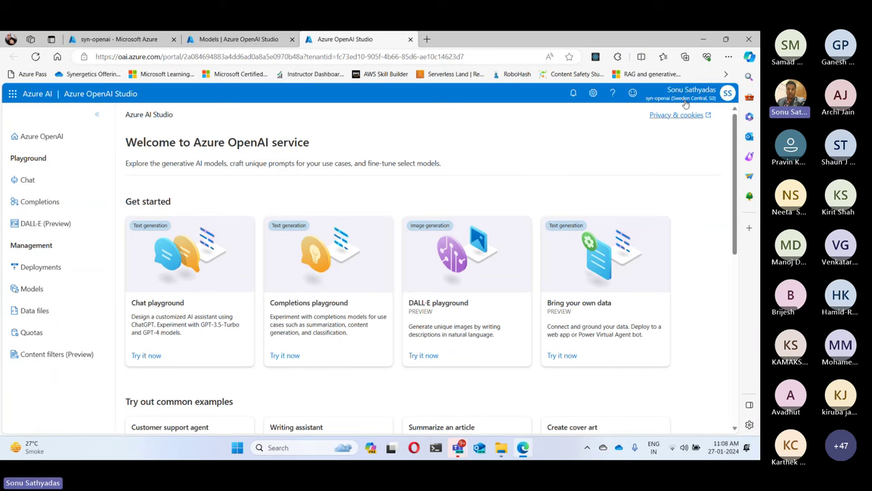
{"action": "key", "text": "ctrl"}
{"action": "key", "text": "ctrl"}
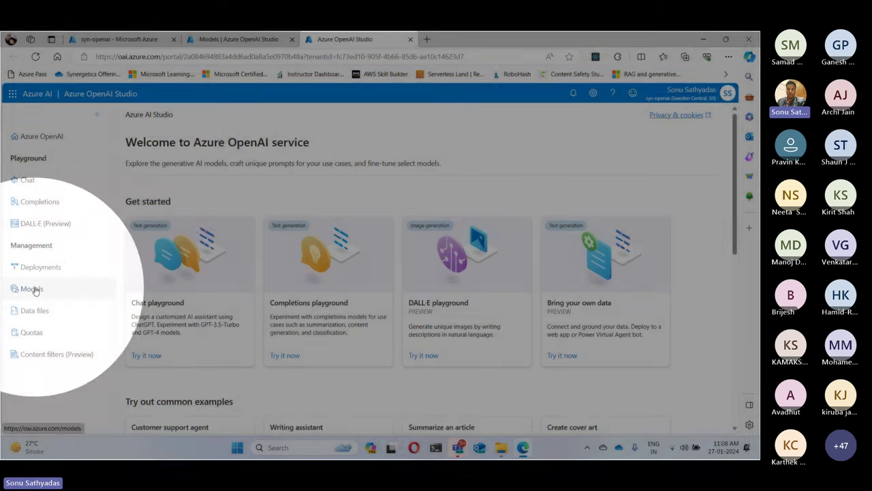
{"action": "left_click", "coordinate": [35, 290]}
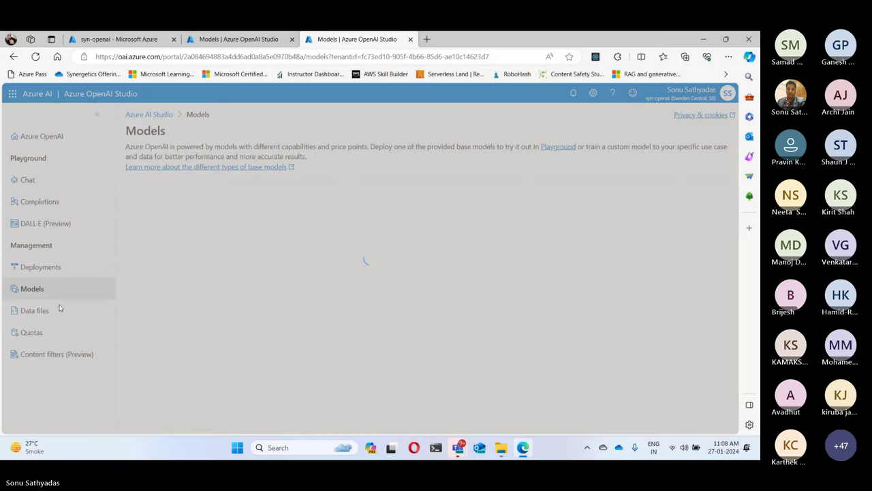
{"action": "scroll", "coordinate": [227, 278], "scroll_direction": "down", "scroll_amount": 2}
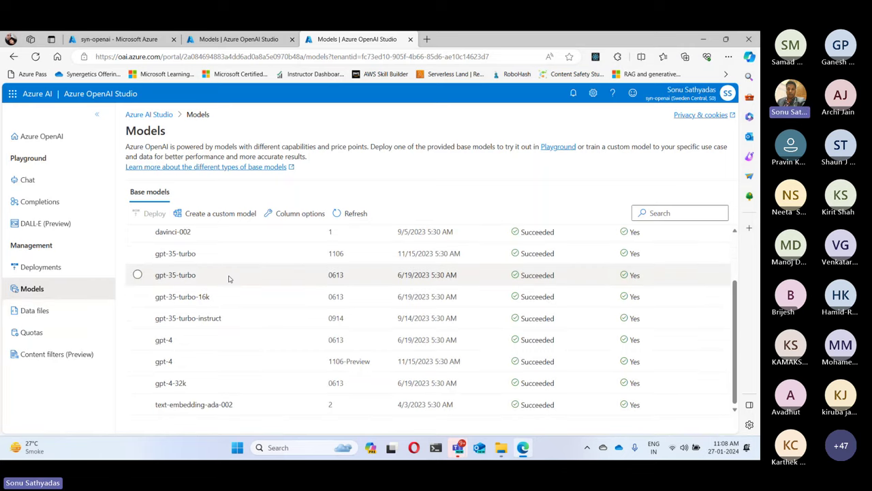
{"action": "scroll", "coordinate": [231, 279], "scroll_direction": "up", "scroll_amount": 2}
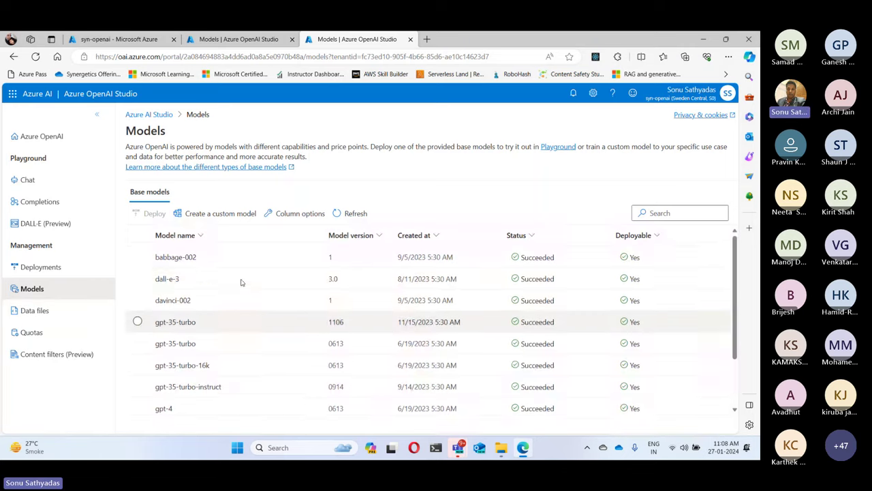
{"action": "left_click", "coordinate": [137, 257]}
{"action": "left_click", "coordinate": [138, 279]}
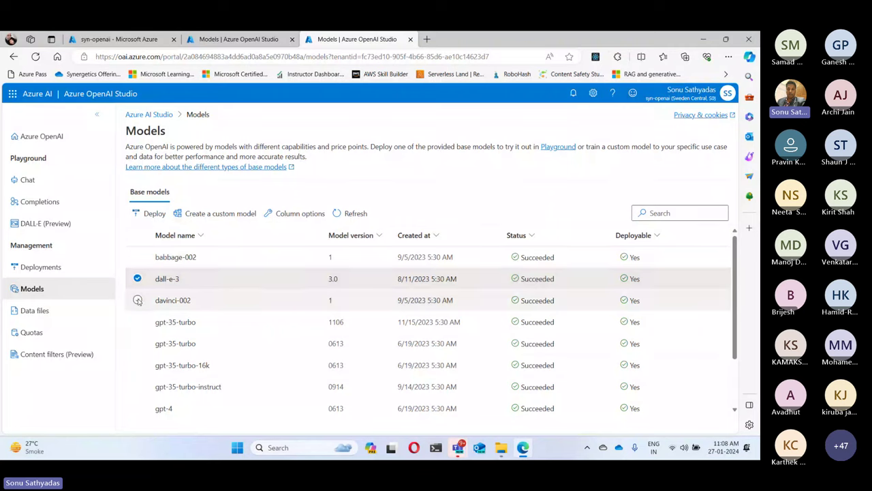
{"action": "left_click", "coordinate": [138, 300]}
{"action": "left_click", "coordinate": [137, 321]}
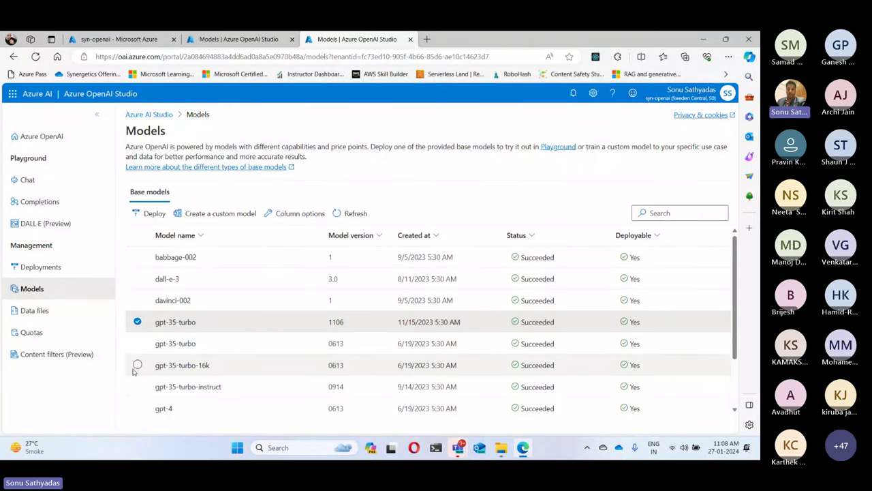
{"action": "scroll", "coordinate": [135, 378], "scroll_direction": "down", "scroll_amount": 1}
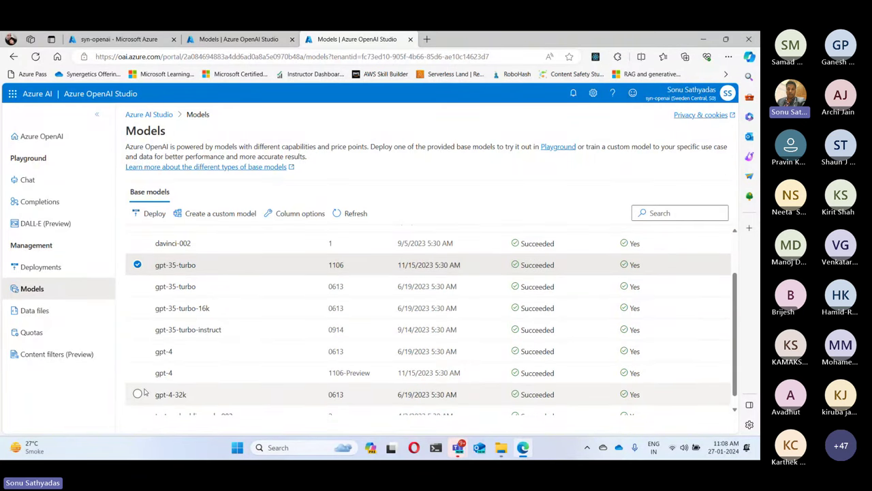
{"action": "scroll", "coordinate": [142, 395], "scroll_direction": "down", "scroll_amount": 1}
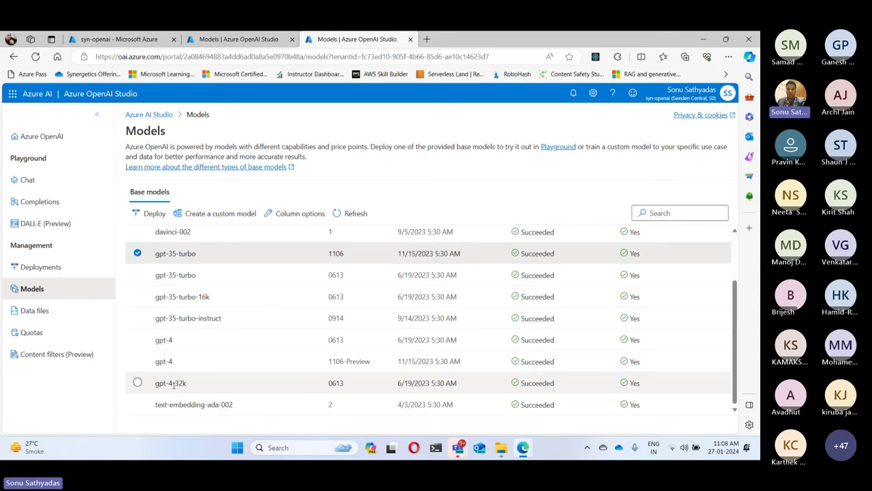
{"action": "left_click", "coordinate": [138, 405]}
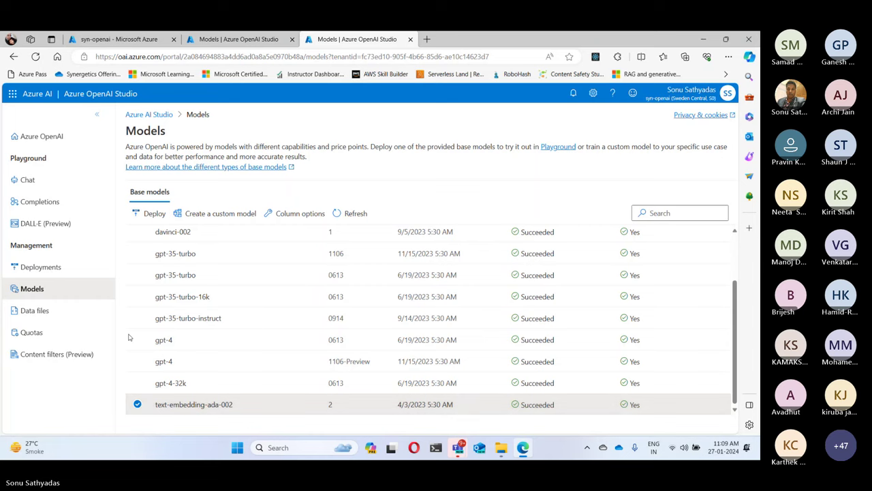
Select the gpt-35-turbo-16k base model in the bst-openai studio and start deploying it.
{"action": "left_click", "coordinate": [280, 39]}
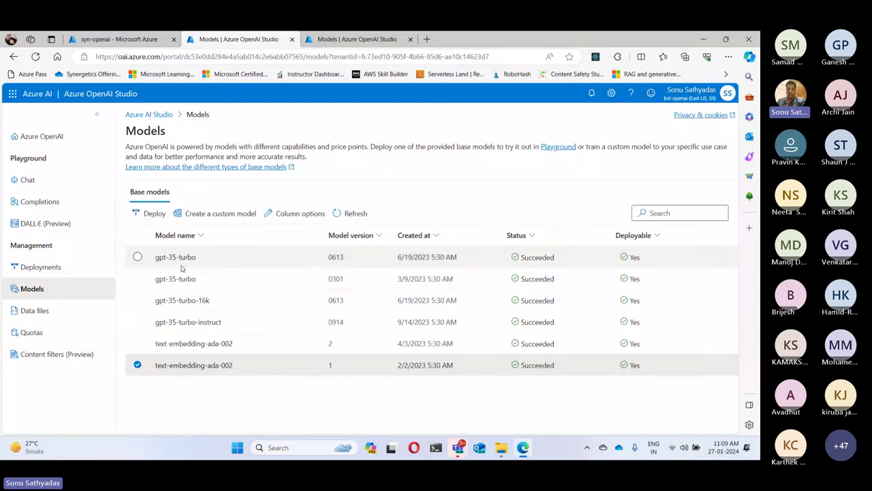
{"action": "left_click", "coordinate": [138, 301]}
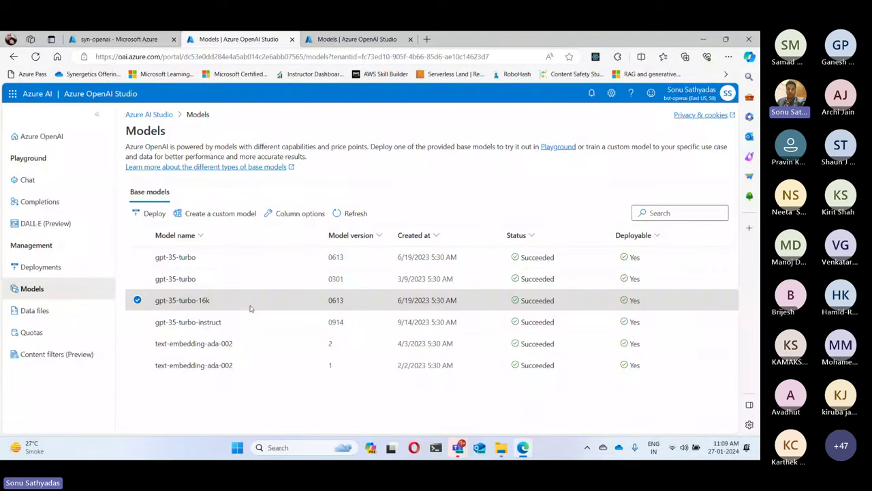
{"action": "left_click", "coordinate": [146, 215]}
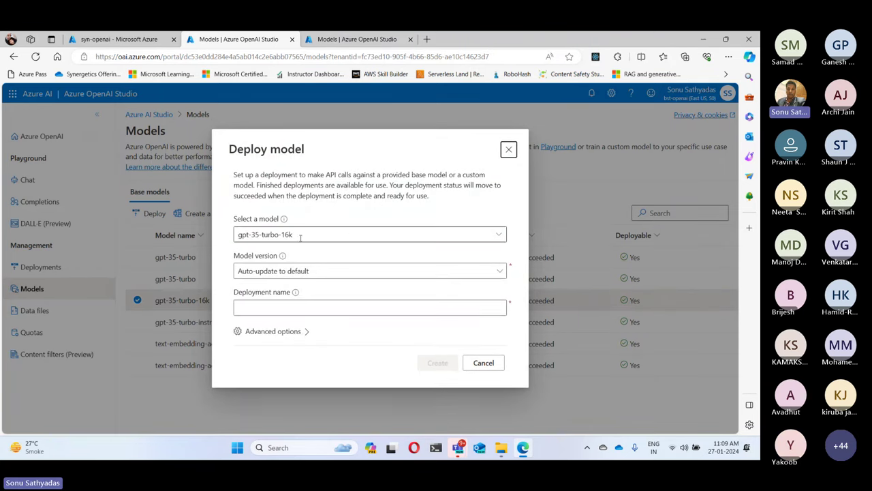
Try to deploy the gpt-35-turbo-16k model, reusing the model name as the deployment name.
{"action": "left_click", "coordinate": [249, 310]}
{"action": "left_click", "coordinate": [250, 310]}
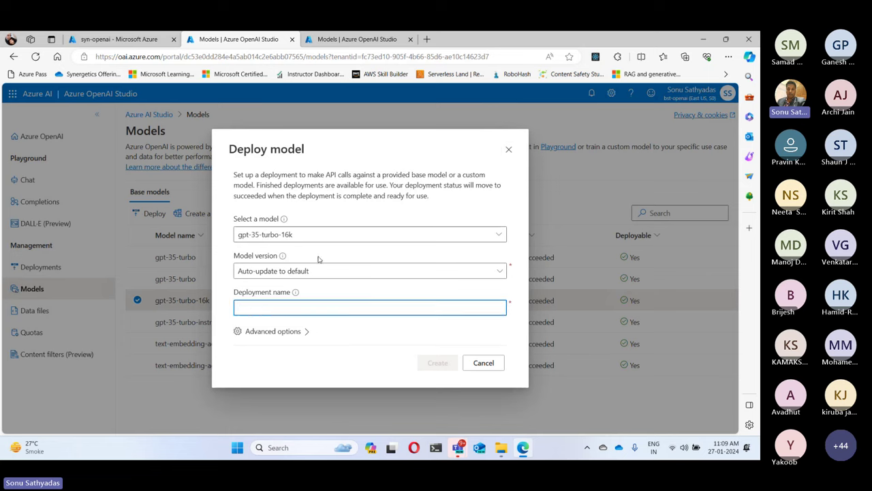
{"action": "left_click", "coordinate": [296, 234]}
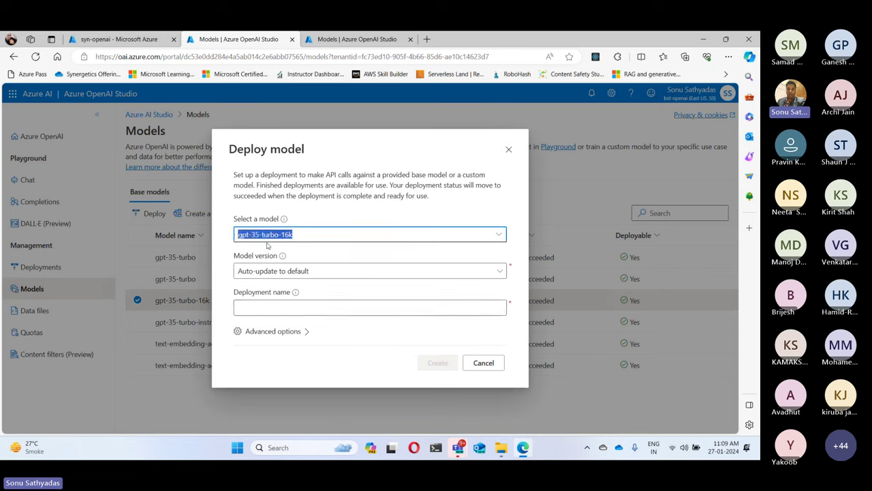
{"action": "right_click", "coordinate": [269, 237]}
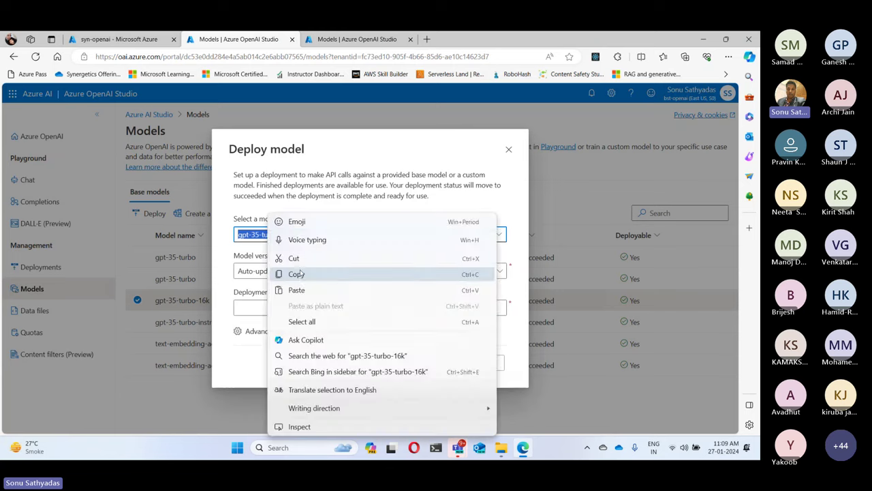
{"action": "left_click", "coordinate": [294, 272]}
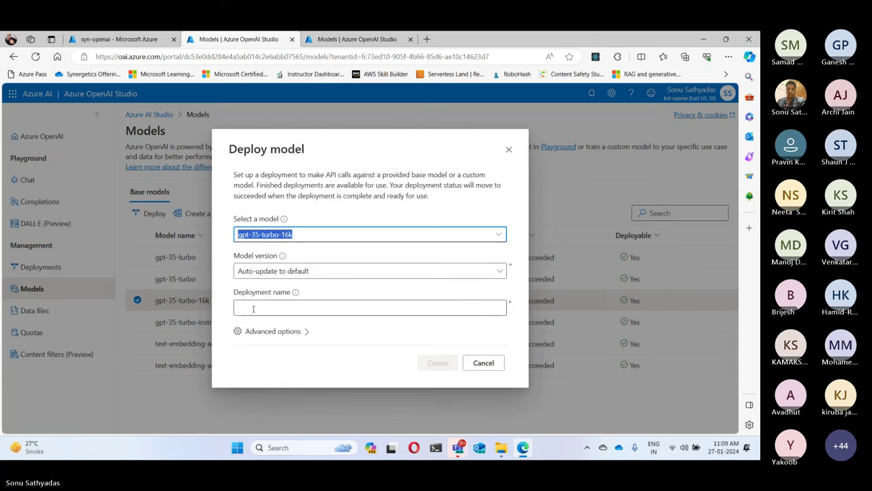
{"action": "left_click", "coordinate": [255, 310]}
{"action": "right_click", "coordinate": [250, 308]}
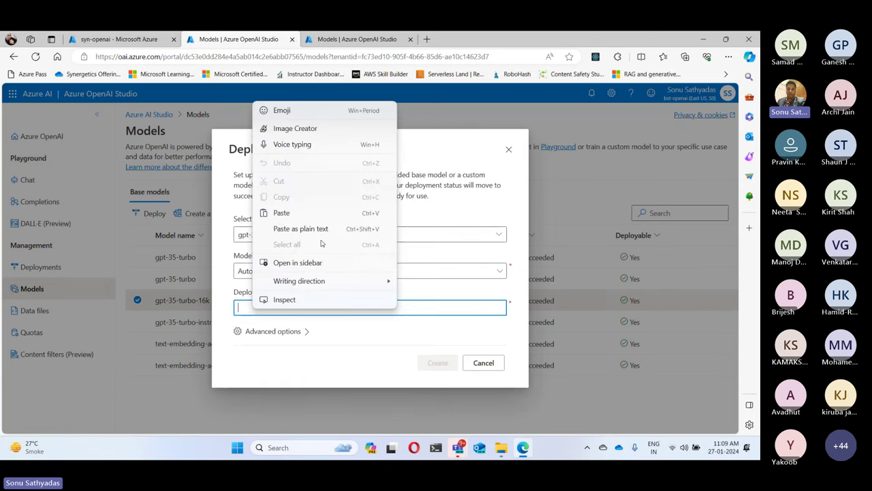
{"action": "left_click", "coordinate": [292, 214]}
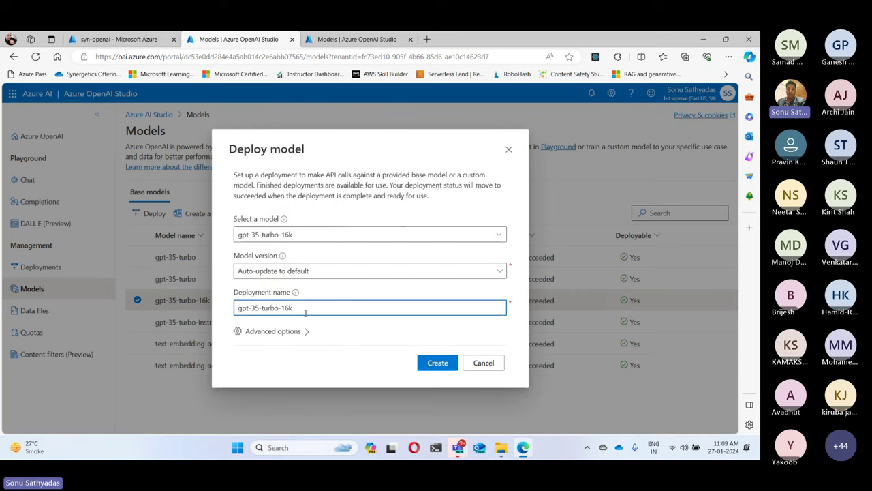
{"action": "left_click_drag", "start_coordinate": [302, 232], "coordinate": [204, 233]}
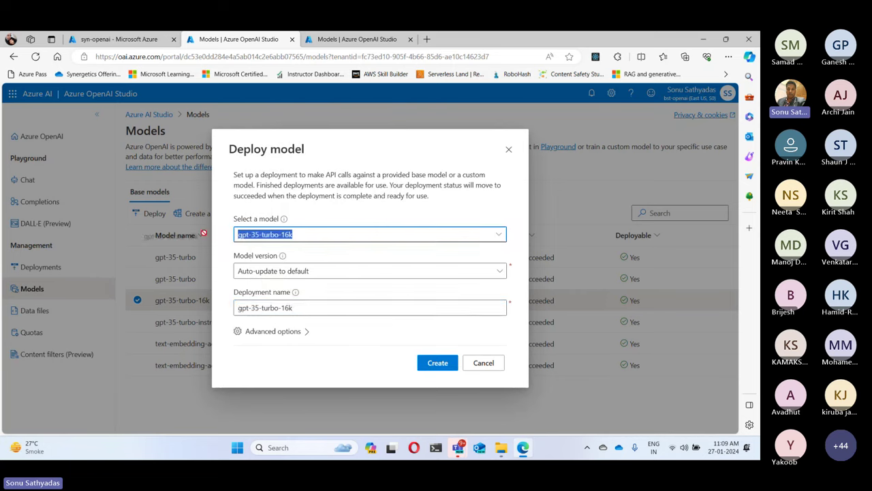
{"action": "left_click_drag", "start_coordinate": [311, 308], "coordinate": [233, 308]}
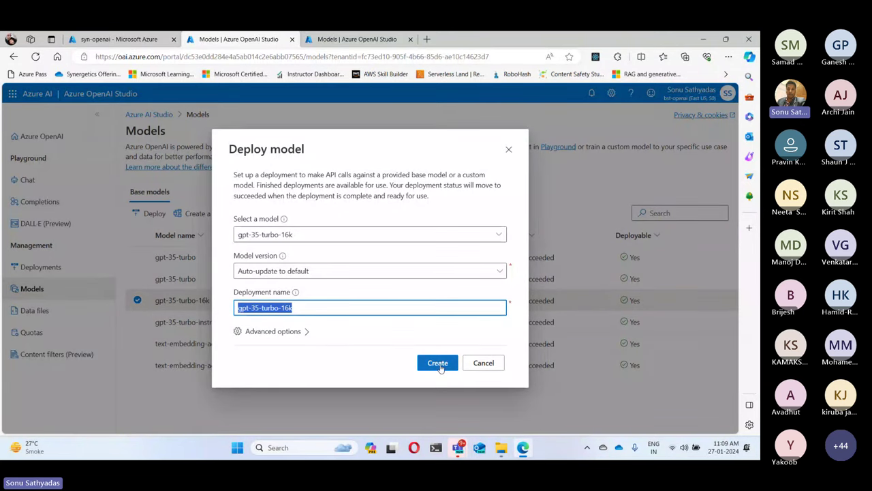
{"action": "left_click", "coordinate": [438, 363]}
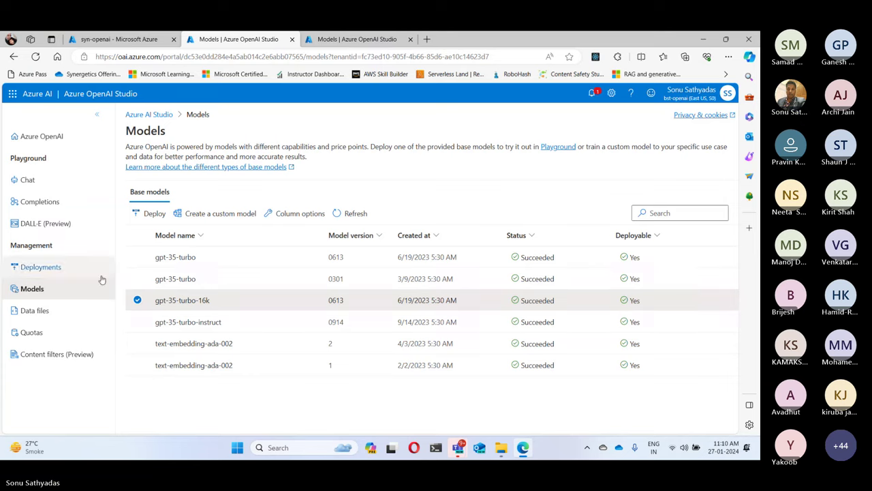
Set up a new deployment from the Deployments page using the gpt-35-turbo-16k model and the deployment name gpt-35-turbo-16k.
{"action": "left_click", "coordinate": [40, 271]}
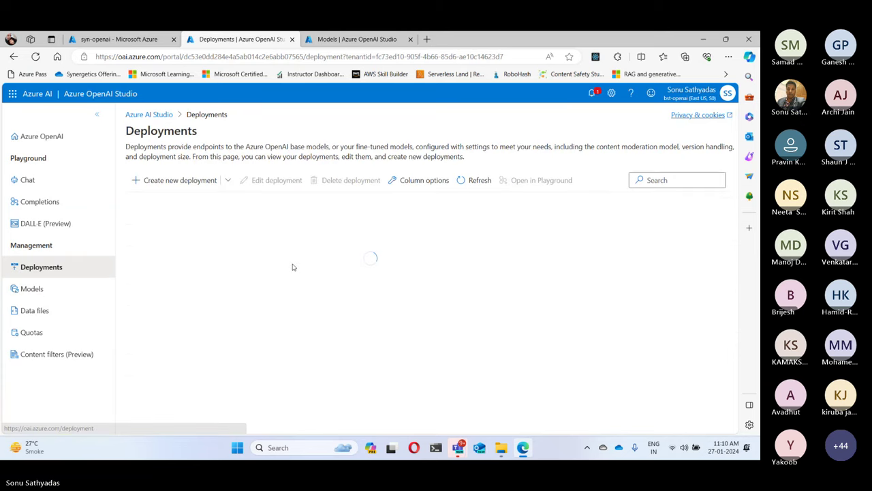
{"action": "left_click", "coordinate": [199, 181]}
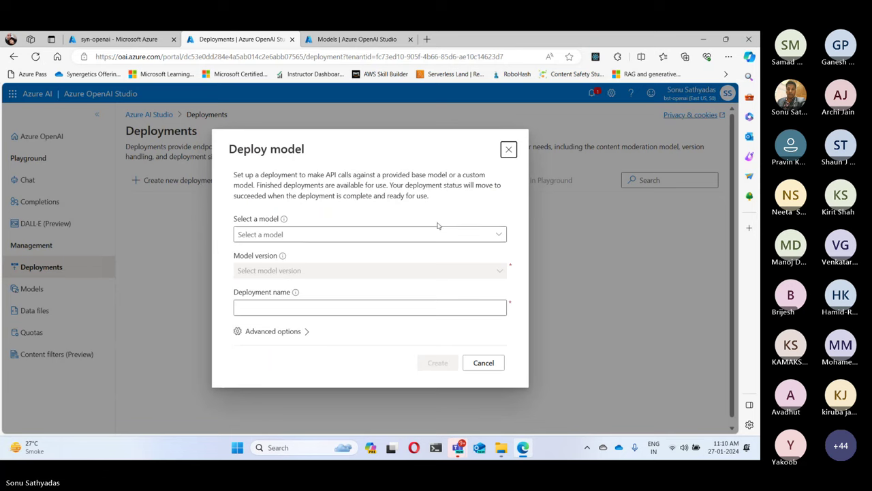
{"action": "left_click", "coordinate": [337, 235]}
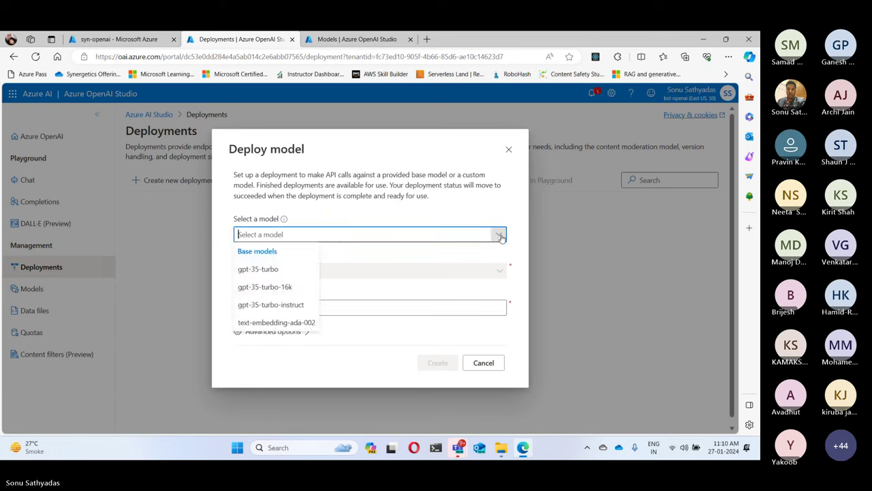
{"action": "left_click", "coordinate": [273, 285]}
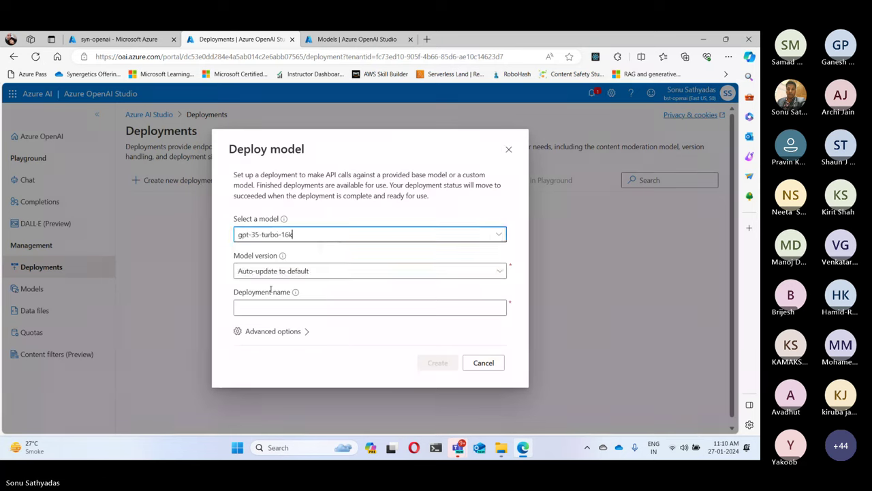
{"action": "left_click", "coordinate": [317, 306]}
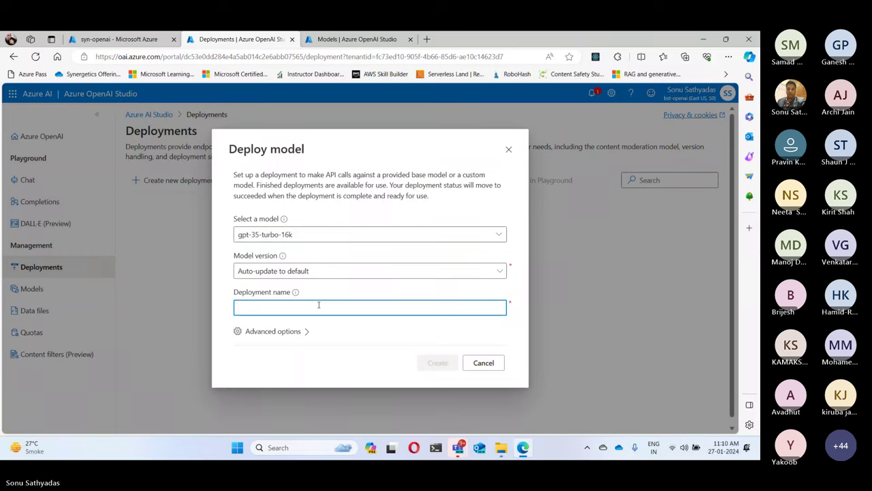
{"action": "key", "text": "ctrl+v"}
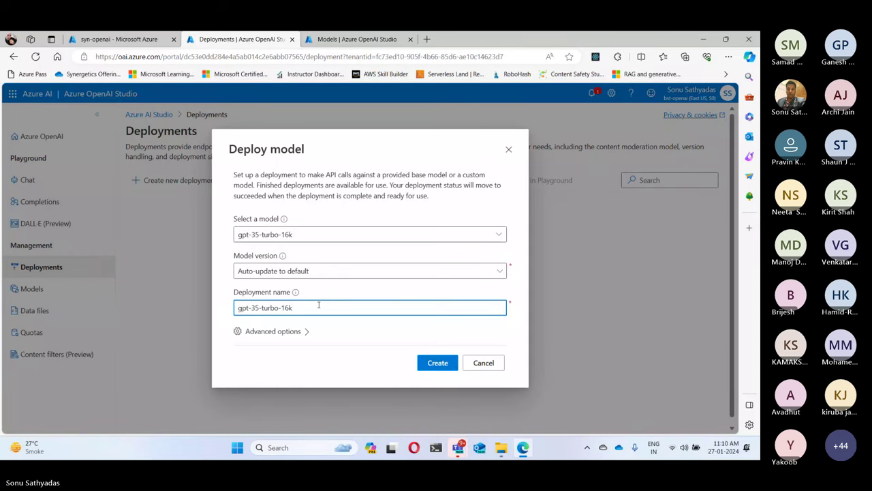
Review the advanced options for content filter, token rate limit and dynamic quota, and create the deployment with them as set.
{"action": "left_click", "coordinate": [272, 332]}
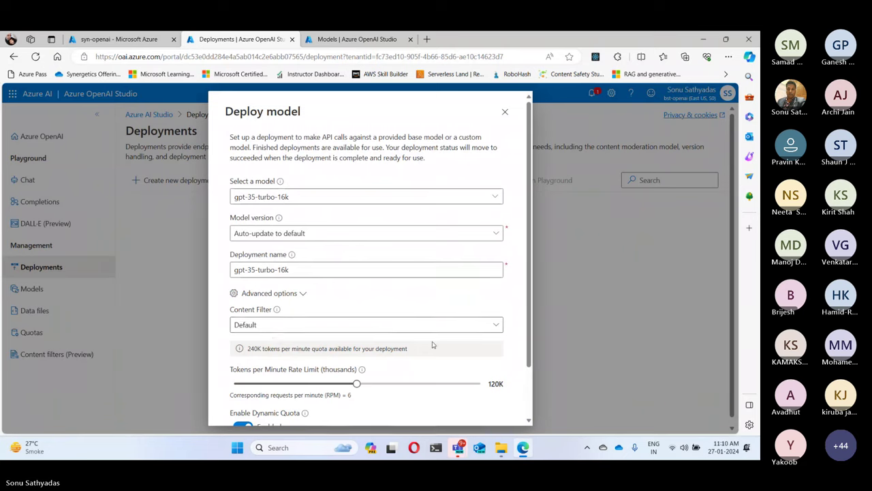
{"action": "scroll", "coordinate": [452, 350], "scroll_direction": "down", "scroll_amount": 3}
{"action": "scroll", "coordinate": [449, 349], "scroll_direction": "up", "scroll_amount": 3}
{"action": "scroll", "coordinate": [449, 349], "scroll_direction": "down", "scroll_amount": 3}
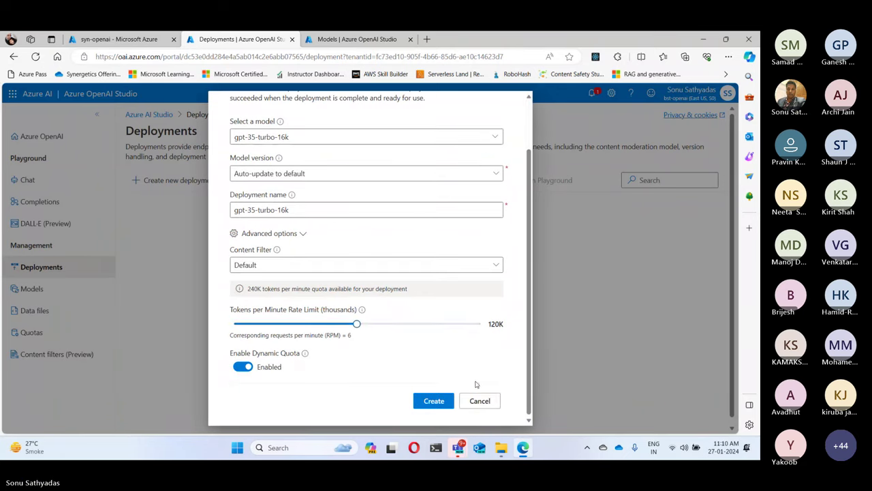
{"action": "left_click", "coordinate": [449, 407]}
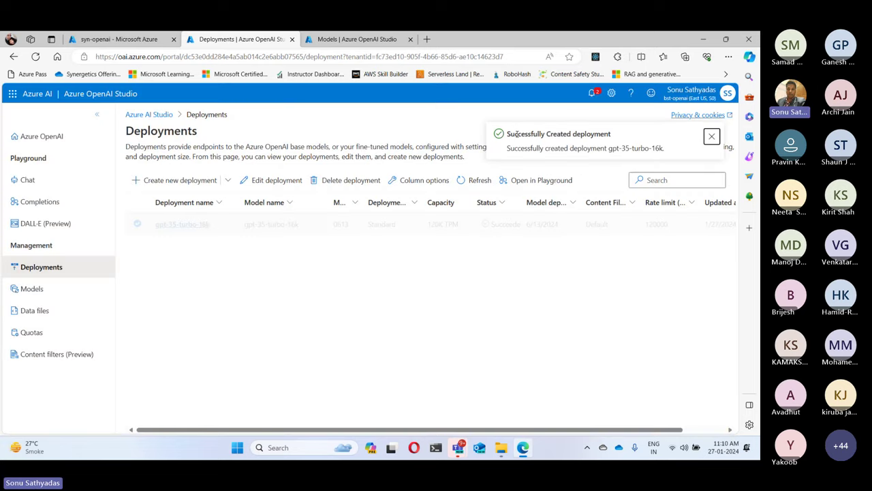
Dismiss the deployment notification and check the model name of the new deployment in the list.
{"action": "left_click_drag", "start_coordinate": [505, 134], "coordinate": [615, 137]}
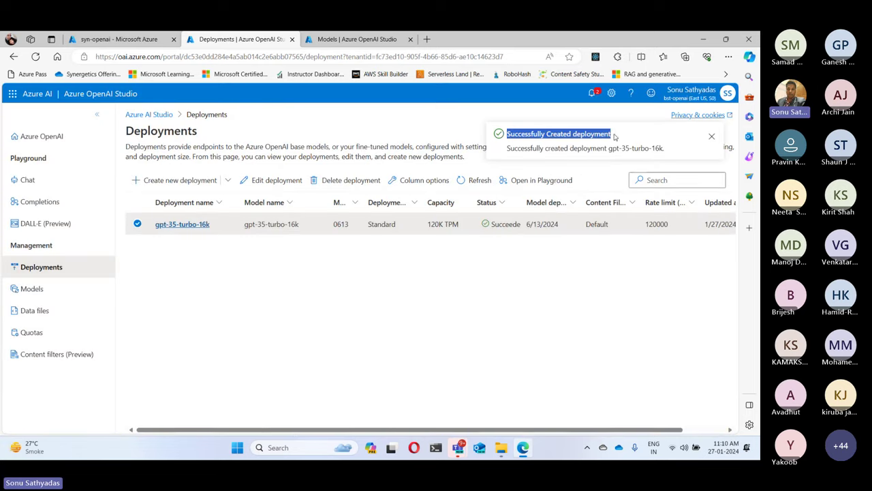
{"action": "left_click", "coordinate": [712, 139]}
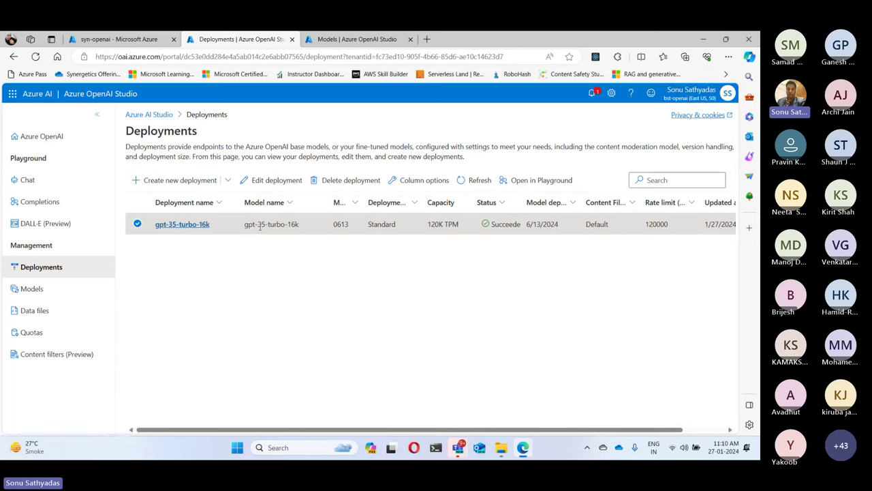
{"action": "left_click_drag", "start_coordinate": [300, 228], "coordinate": [241, 225]}
{"action": "left_click", "coordinate": [249, 299]}
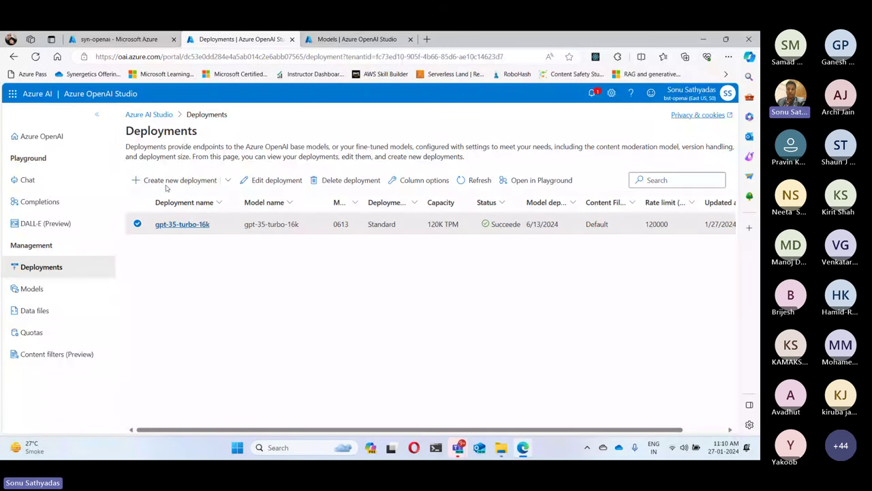
Start another new deployment and choose gpt-35-turbo-instruct as its base model.
{"action": "left_click", "coordinate": [204, 182]}
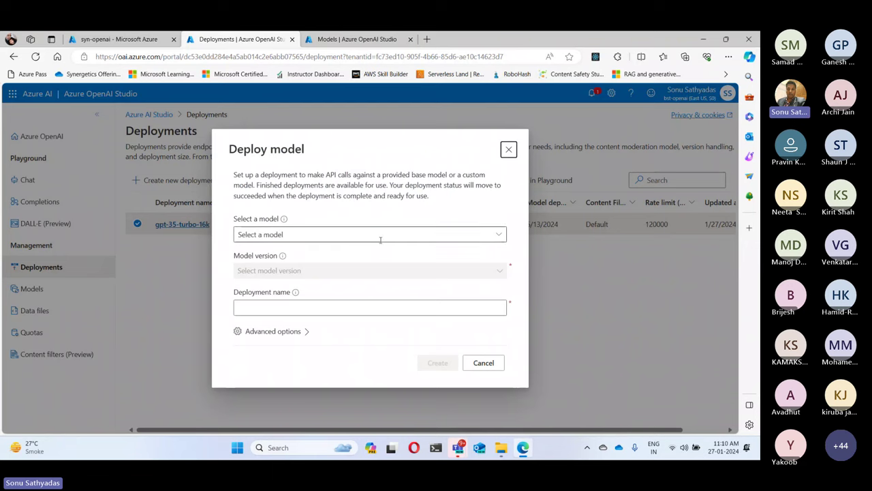
{"action": "left_click", "coordinate": [506, 237]}
{"action": "left_click", "coordinate": [506, 238]}
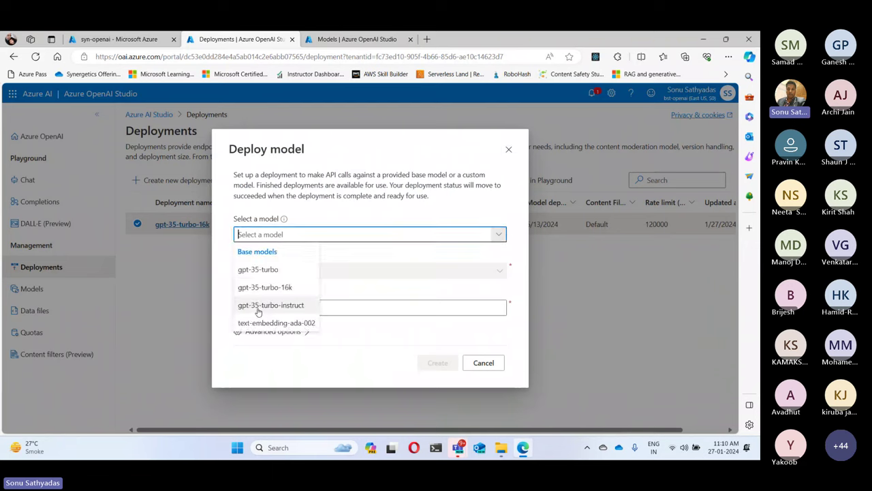
{"action": "left_click", "coordinate": [301, 306]}
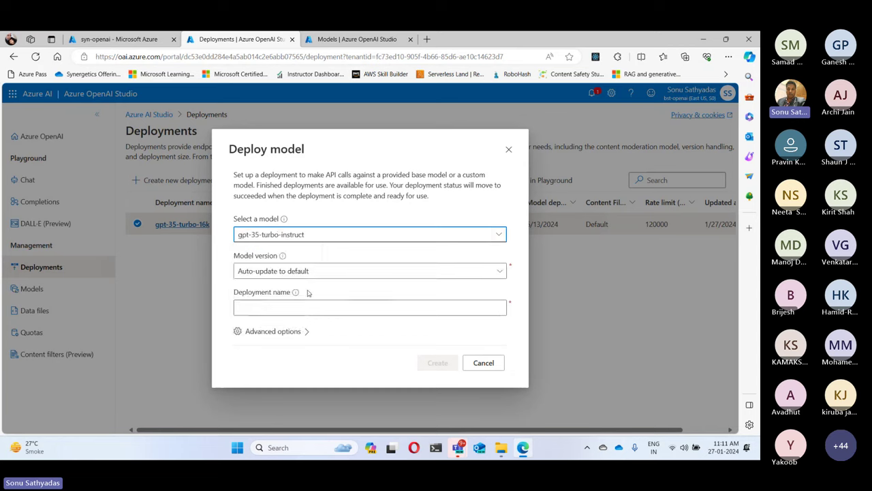
Name the deployment gpt-35-turbo-instruct-old, create it and dismiss its notification.
{"action": "left_click", "coordinate": [264, 308]}
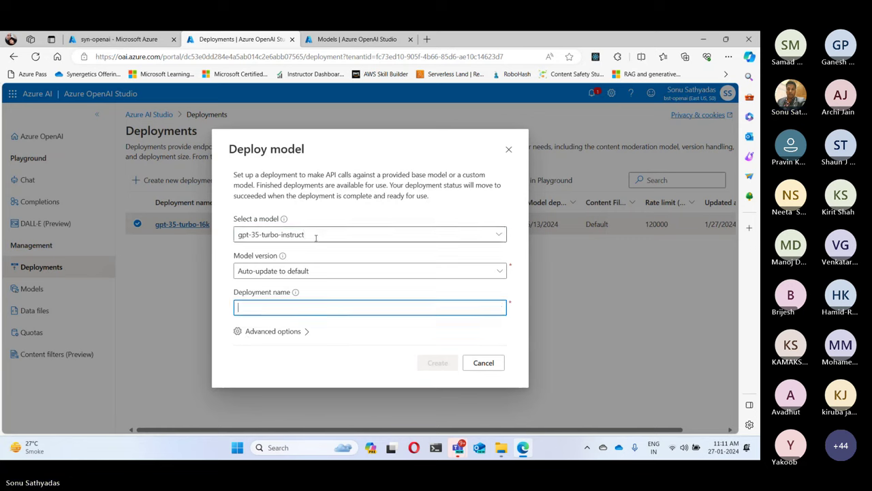
{"action": "left_click", "coordinate": [275, 233]}
{"action": "key", "text": "ctrl+c"}
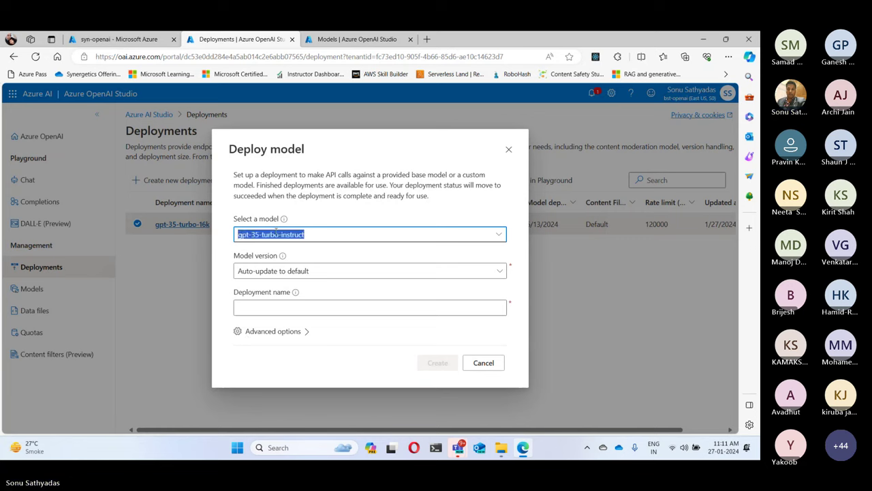
{"action": "left_click", "coordinate": [269, 308]}
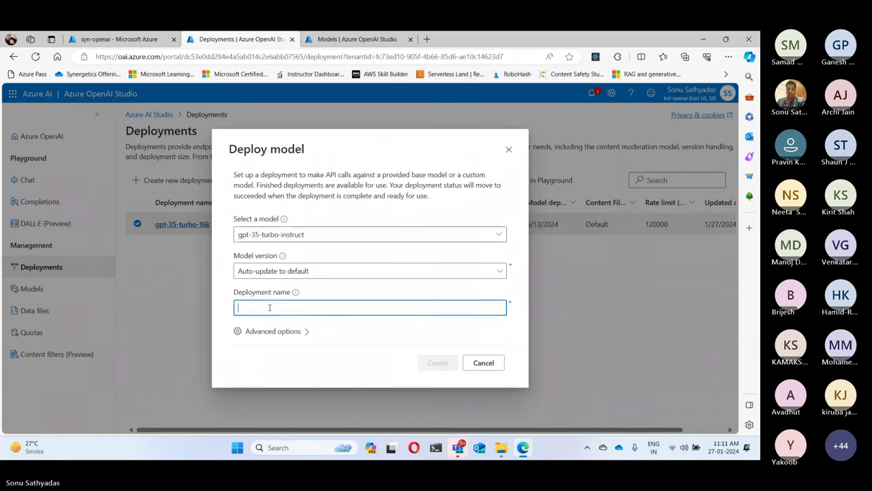
{"action": "key", "text": "ctrl+v"}
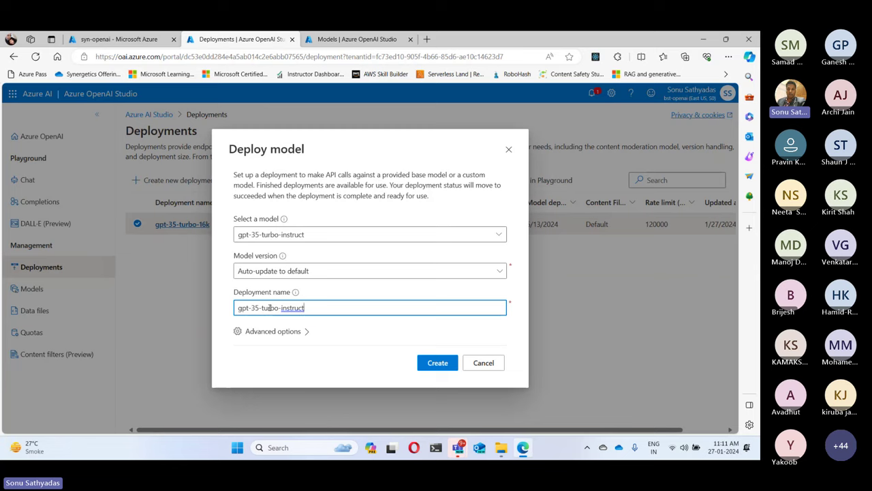
{"action": "type", "text": "-ol"}
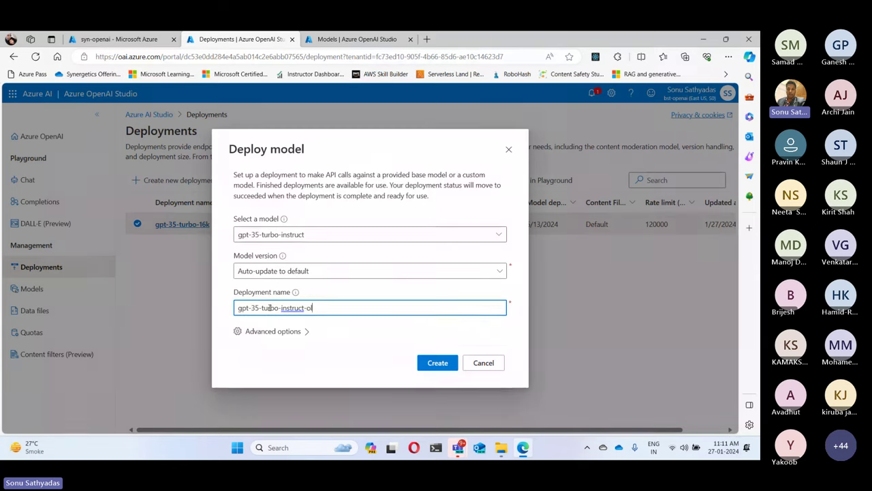
{"action": "type", "text": "d"}
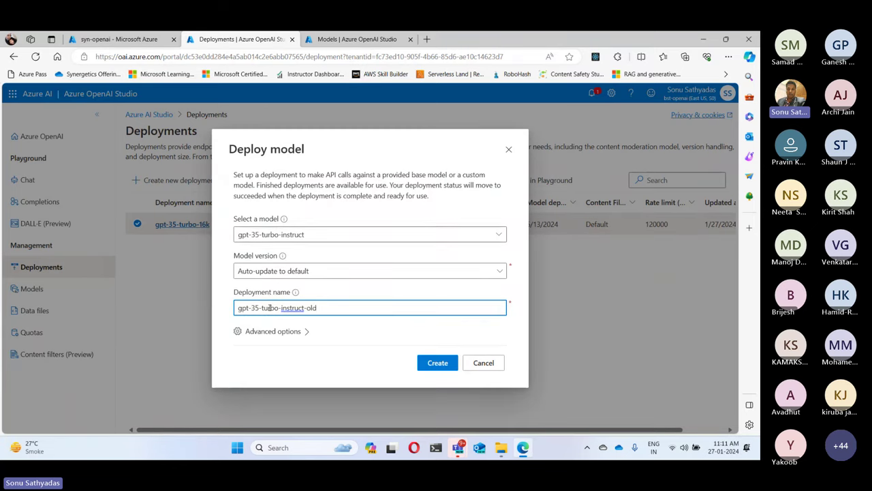
{"action": "left_click", "coordinate": [437, 364]}
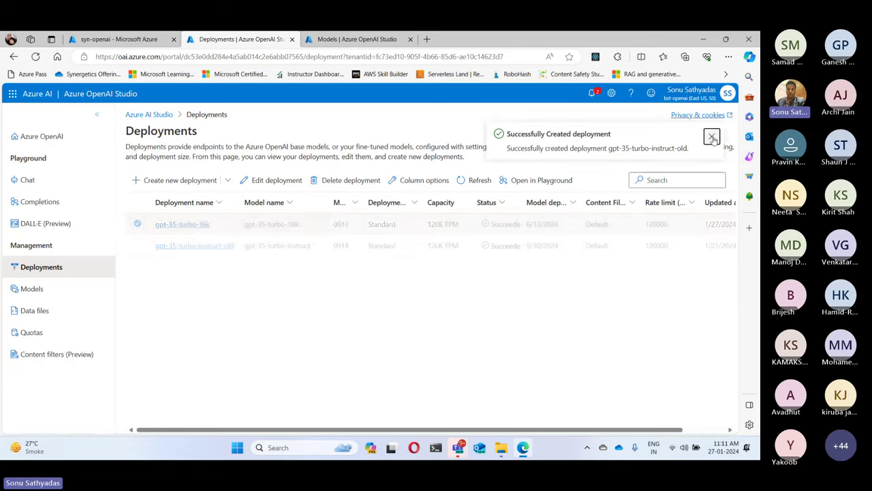
{"action": "left_click", "coordinate": [711, 137]}
{"action": "left_click", "coordinate": [209, 231]}
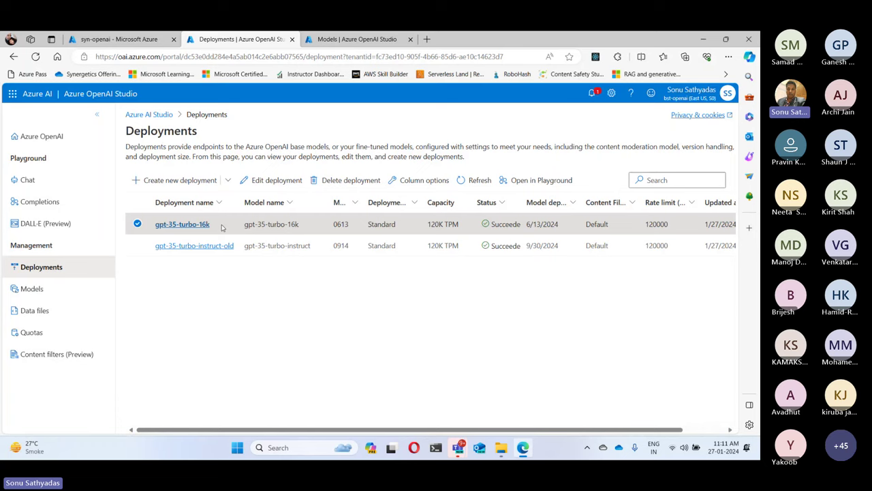
Open the Completions playground and choose gpt-35-turbo-instruct-old as its deployment.
{"action": "left_click", "coordinate": [31, 203]}
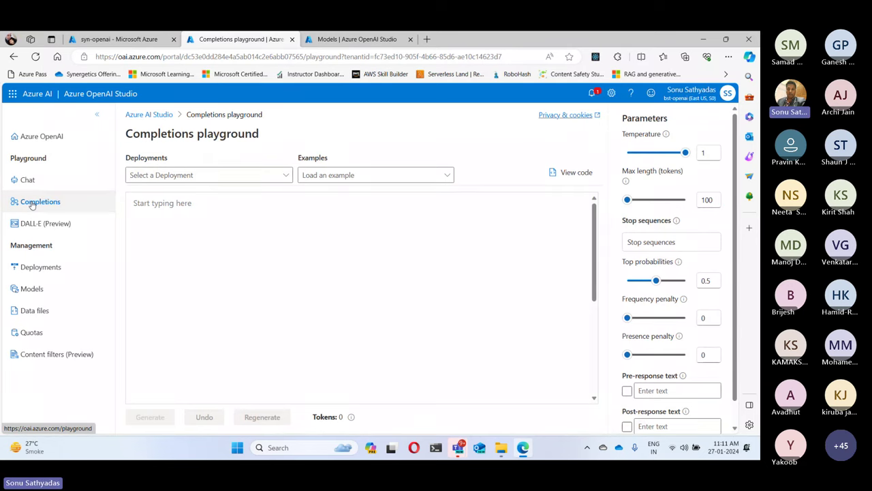
{"action": "left_click", "coordinate": [42, 203]}
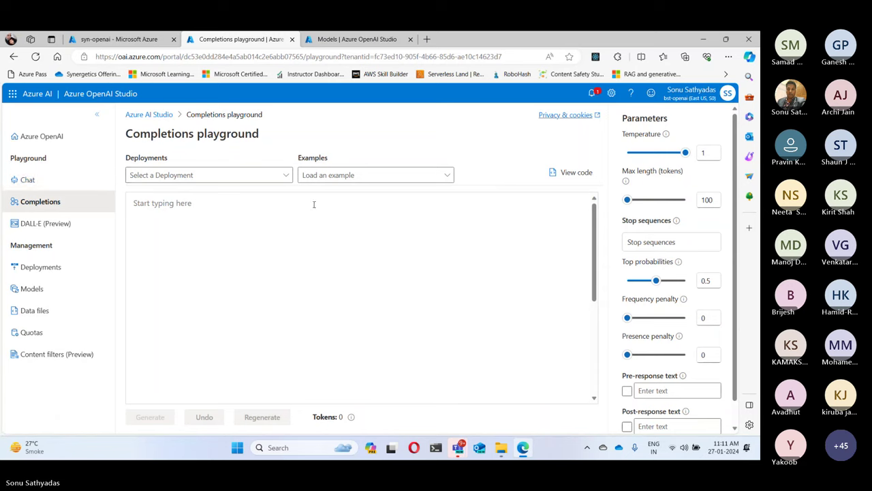
{"action": "left_click", "coordinate": [287, 177]}
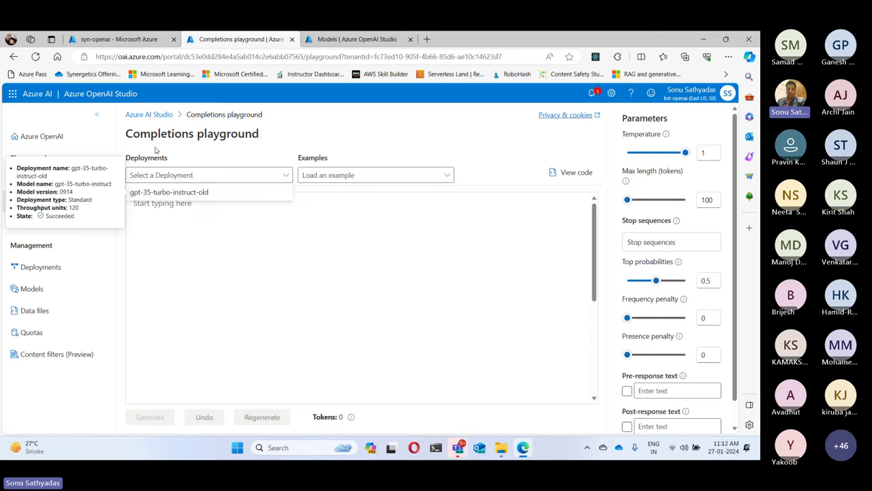
{"action": "double_click", "coordinate": [158, 133]}
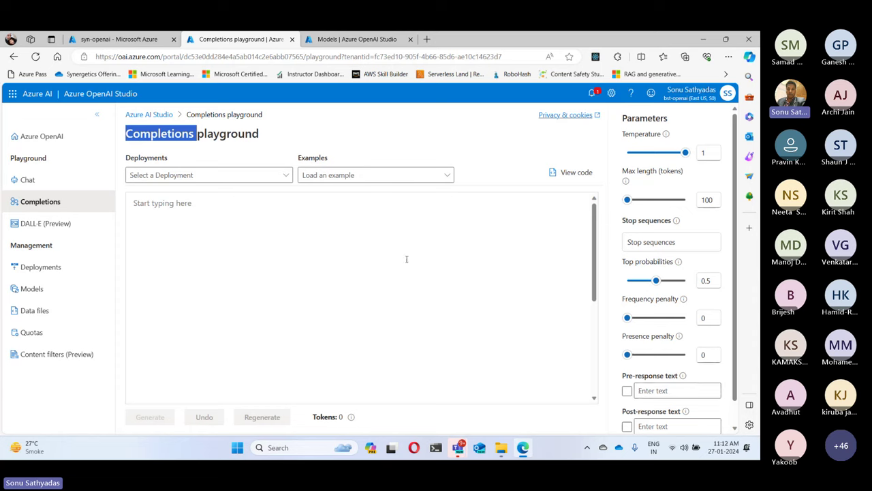
{"action": "left_click", "coordinate": [284, 176]}
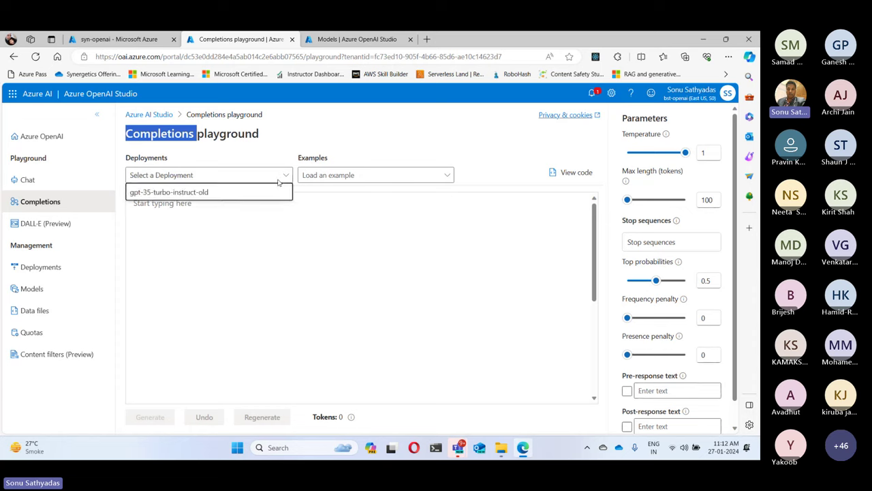
{"action": "left_click", "coordinate": [184, 191]}
Enter the prompt "Once upon a time there was a king" and generate its completion.
{"action": "left_click", "coordinate": [220, 207]}
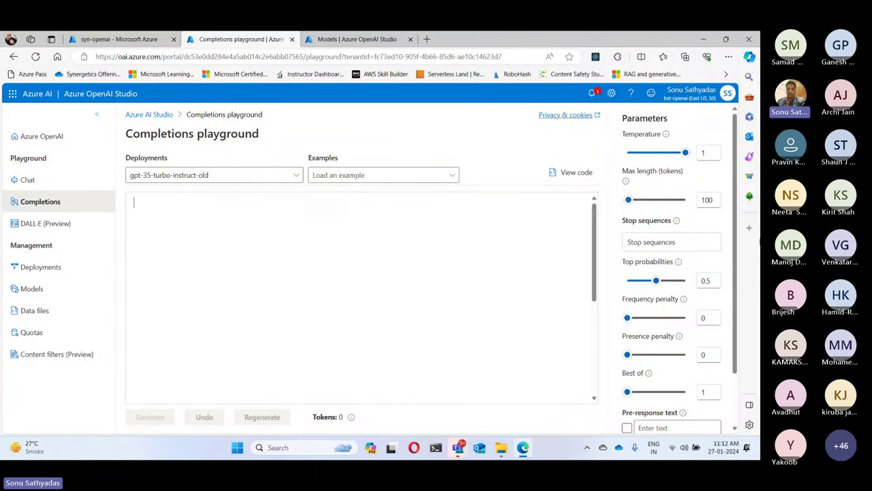
{"action": "type", "text": "O"}
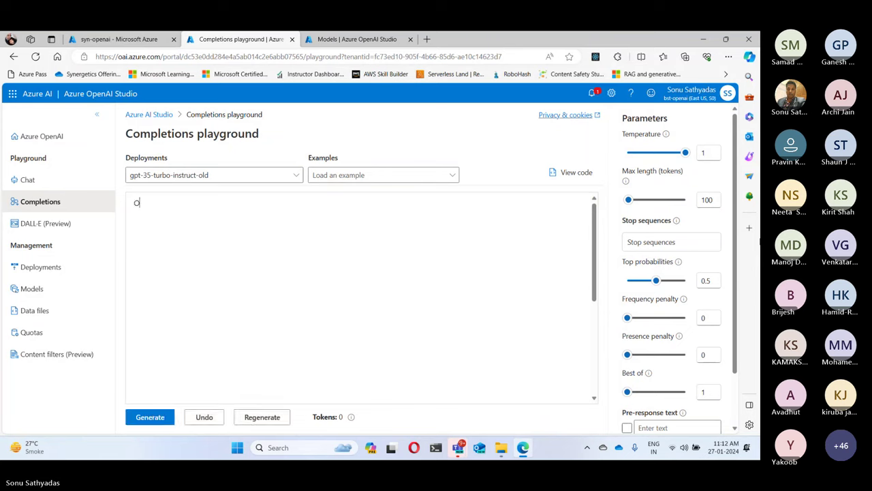
{"action": "type", "text": "nce upon"}
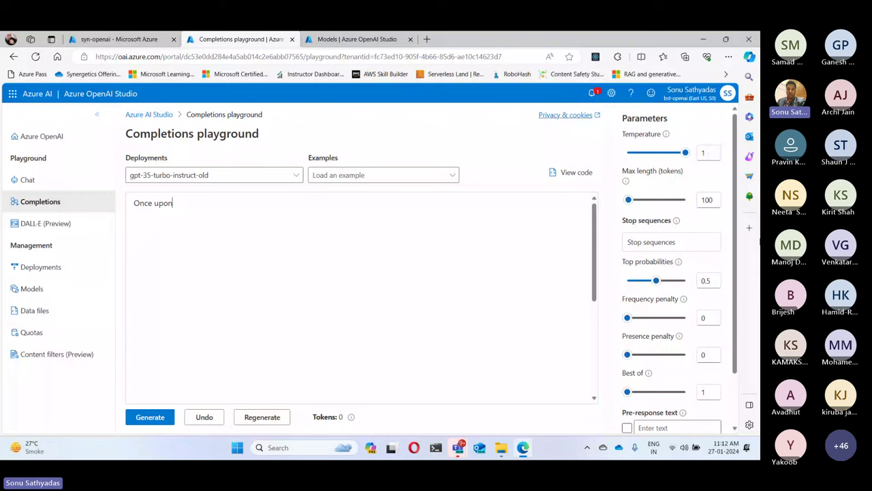
{"action": "type", "text": " a time there was a king"}
{"action": "left_click", "coordinate": [156, 417]}
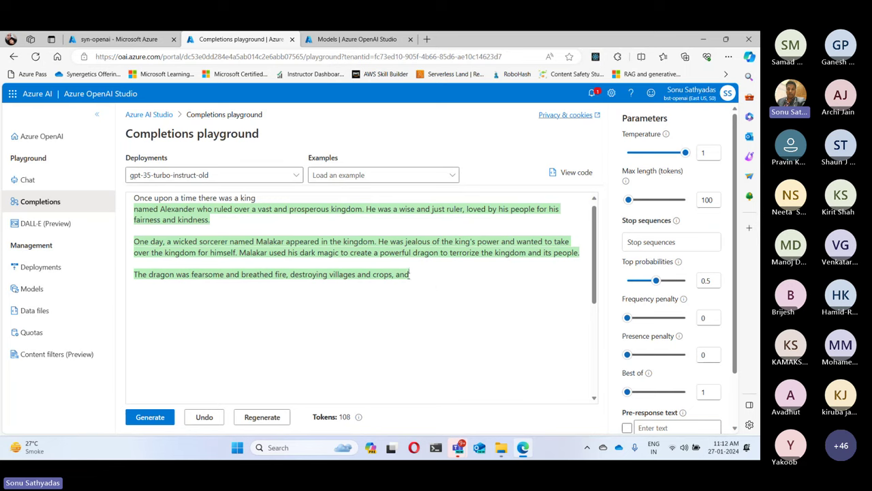
Examine the generated story, extend it with two more generations, and read through the whole text.
{"action": "left_click_drag", "start_coordinate": [409, 274], "coordinate": [122, 213]}
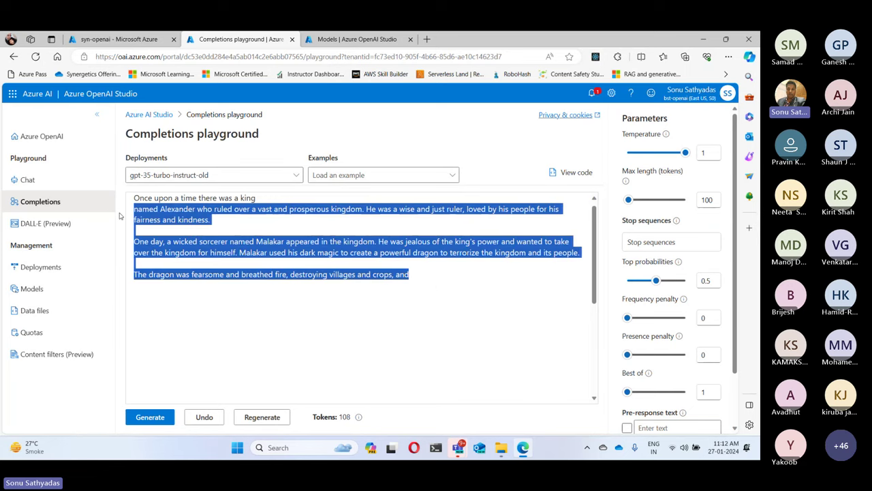
{"action": "left_click", "coordinate": [272, 274]}
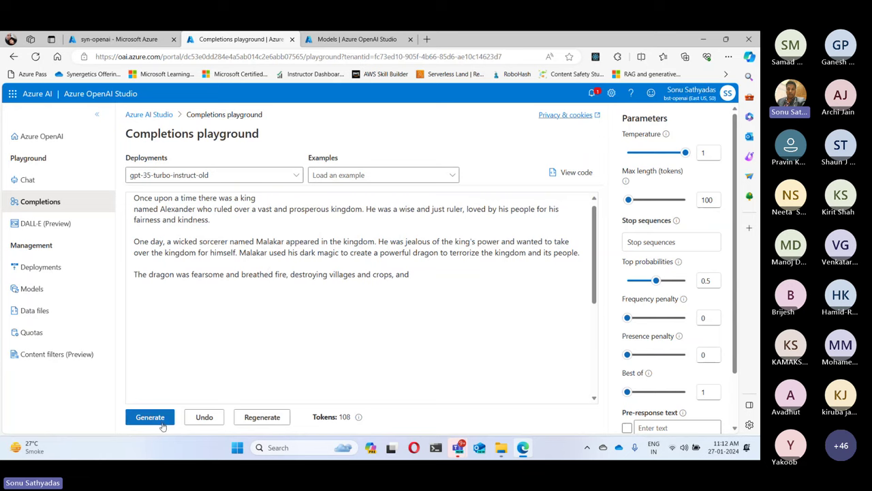
{"action": "left_click", "coordinate": [149, 417]}
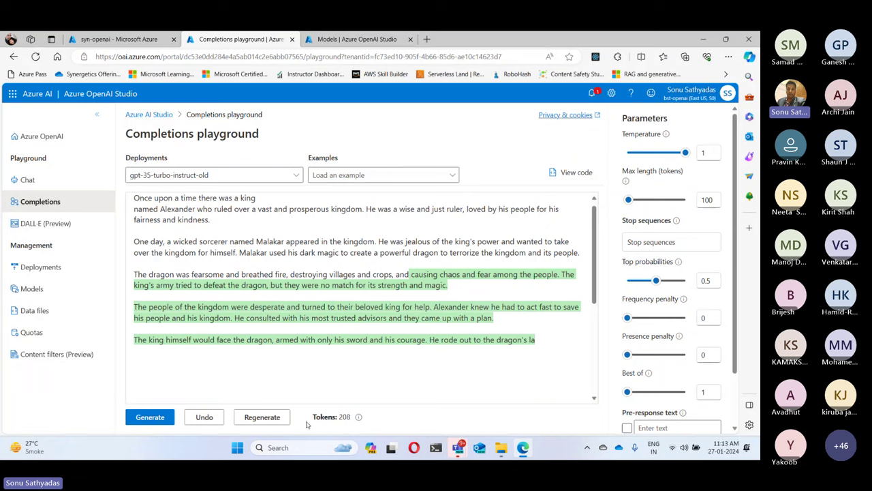
{"action": "left_click", "coordinate": [283, 418]}
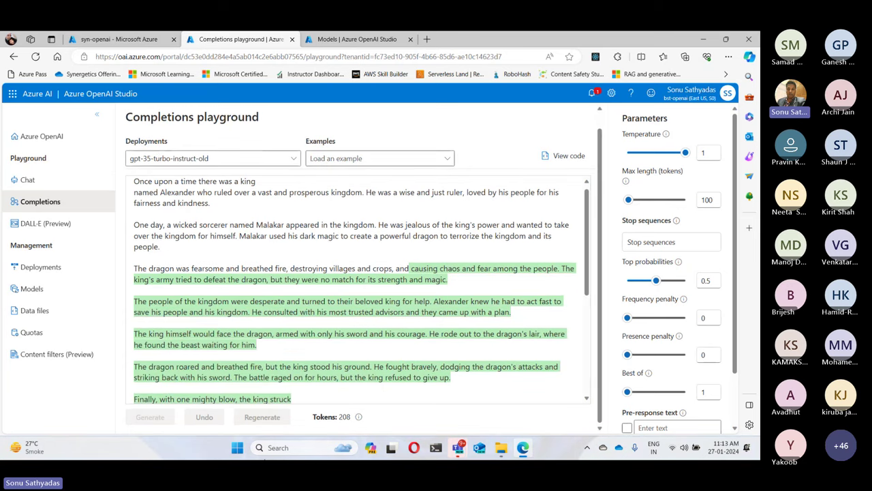
{"action": "scroll", "coordinate": [361, 342], "scroll_direction": "down", "scroll_amount": 2}
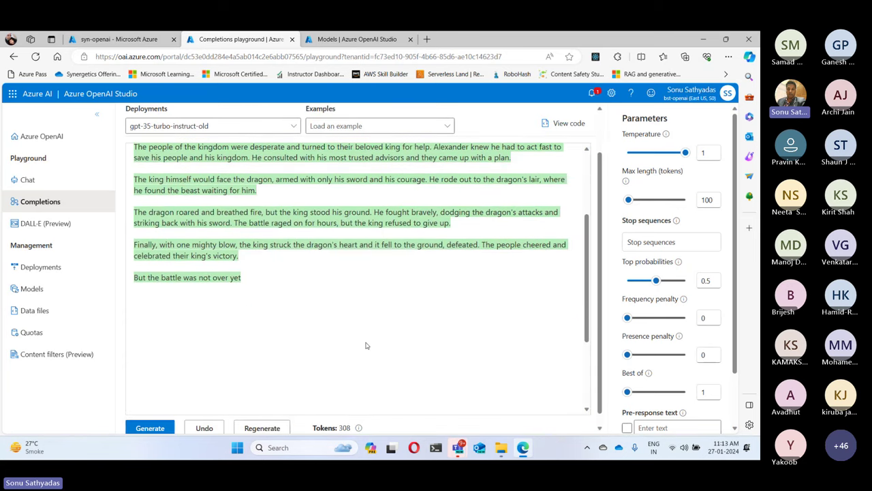
{"action": "scroll", "coordinate": [361, 343], "scroll_direction": "up", "scroll_amount": 2}
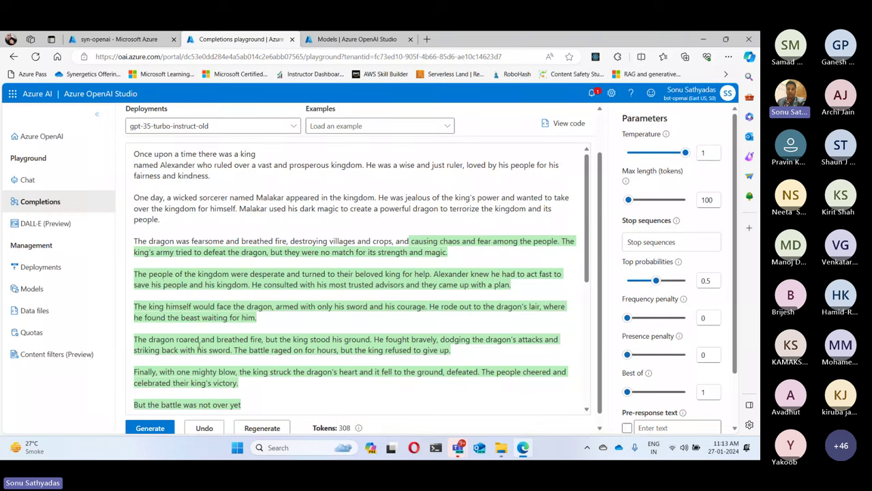
Clear the whole story from the playground and set the maximum length to 300 tokens.
{"action": "key", "text": "ctrl+a"}
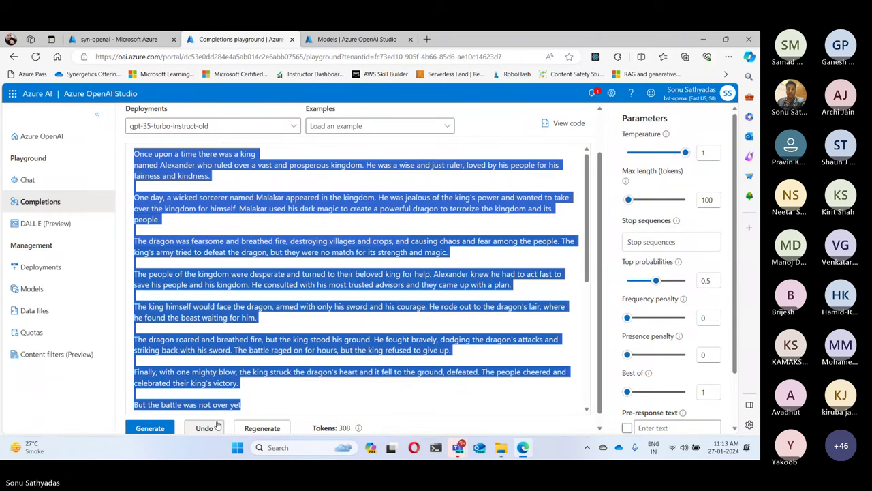
{"action": "key", "text": "BackSpace"}
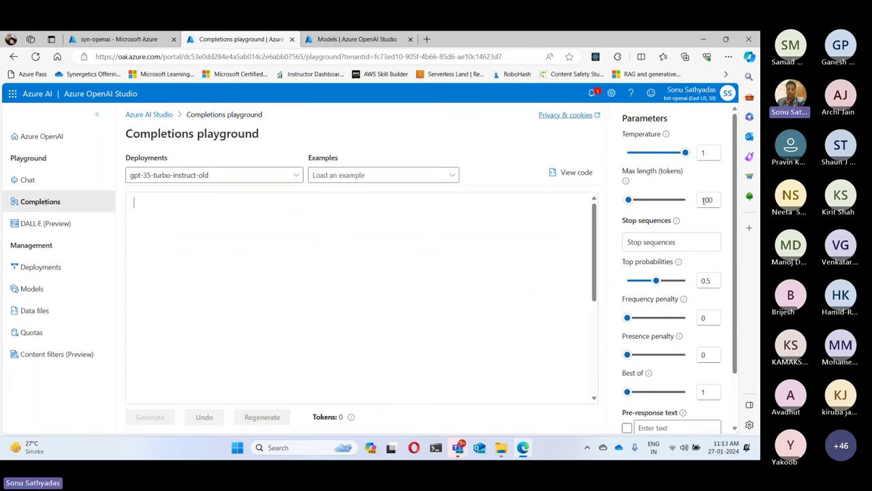
{"action": "left_click_drag", "start_coordinate": [623, 170], "coordinate": [683, 172]}
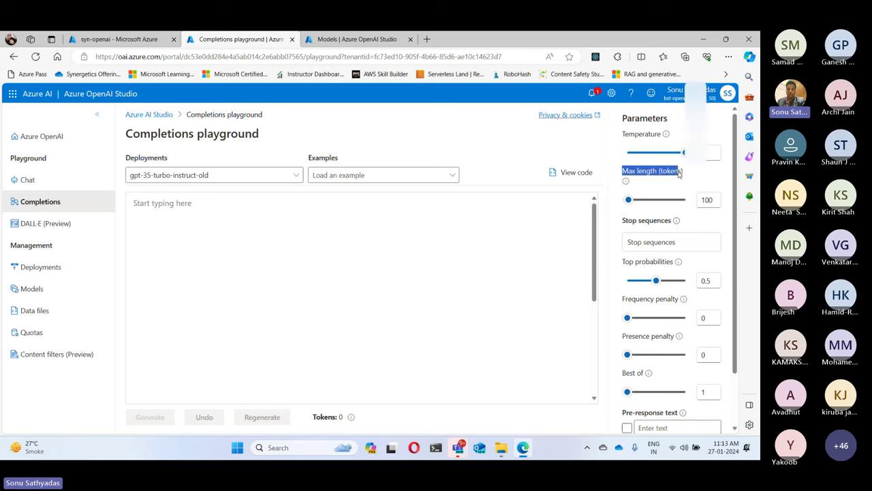
{"action": "left_click", "coordinate": [706, 199]}
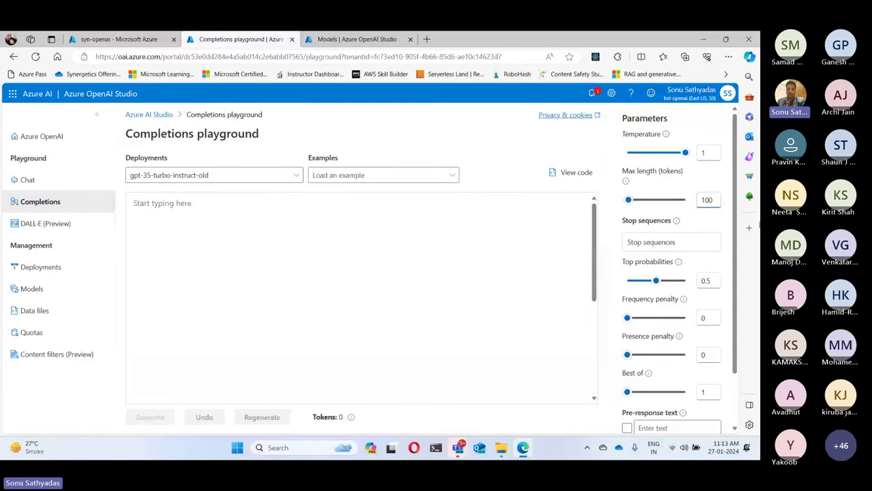
{"action": "key", "text": "ctrl+a"}
{"action": "type", "text": "300"}
Enter the prompt "Write a letter to School principal asking for leave permission" and generate the letter.
{"action": "left_click", "coordinate": [159, 217]}
{"action": "type", "text": "Wr"}
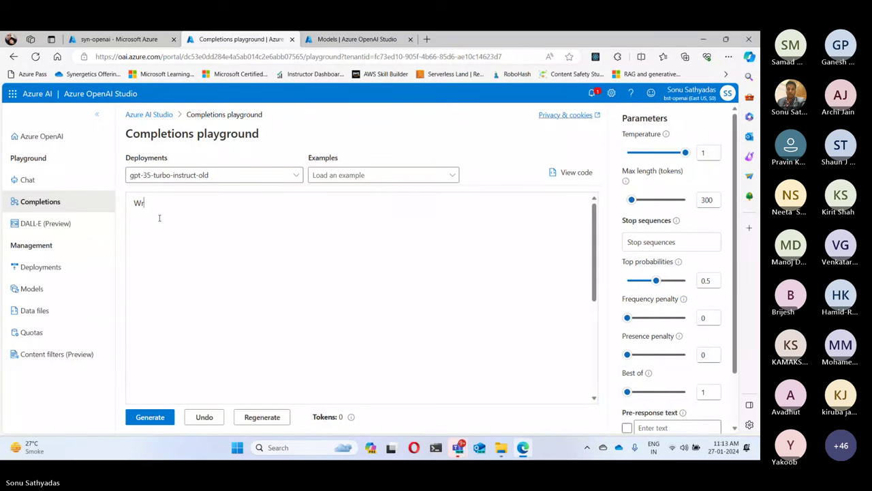
{"action": "type", "text": "ite a le"}
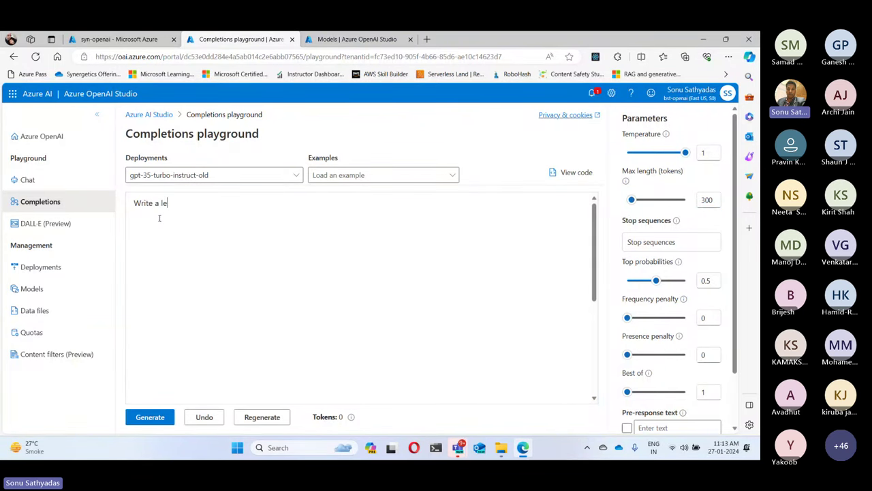
{"action": "type", "text": "tter to Sc"}
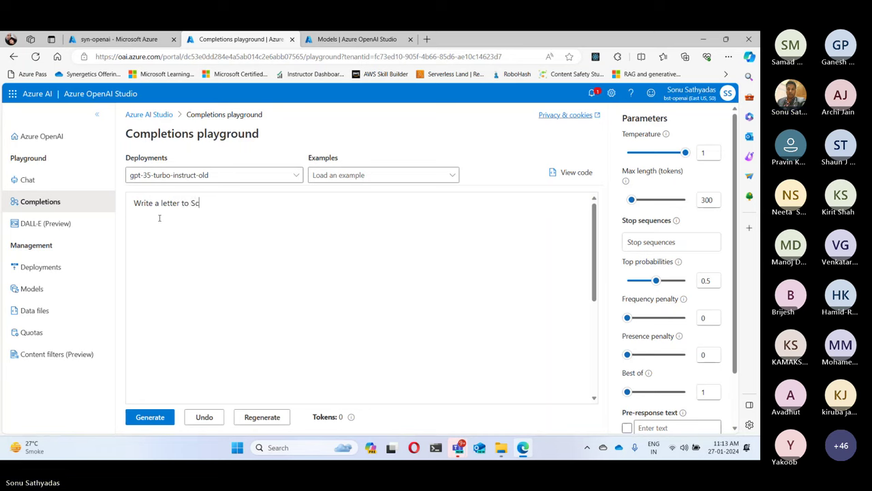
{"action": "type", "text": "hool principal a"}
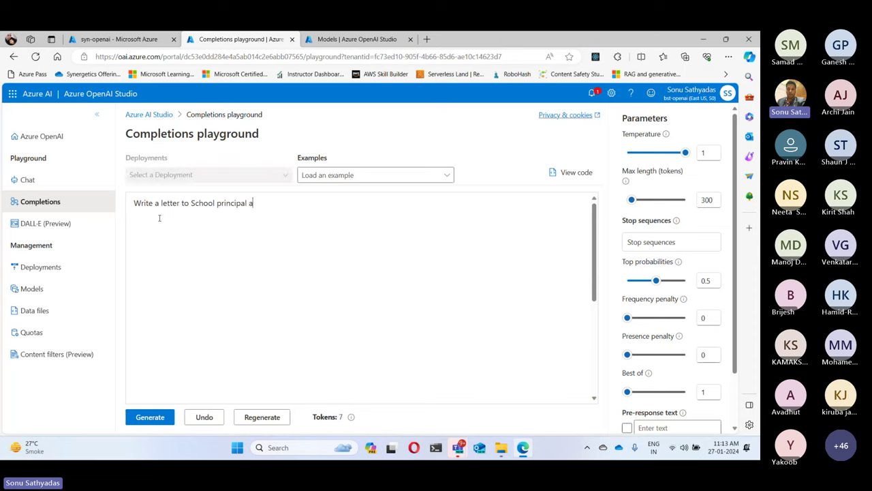
{"action": "type", "text": "sk"}
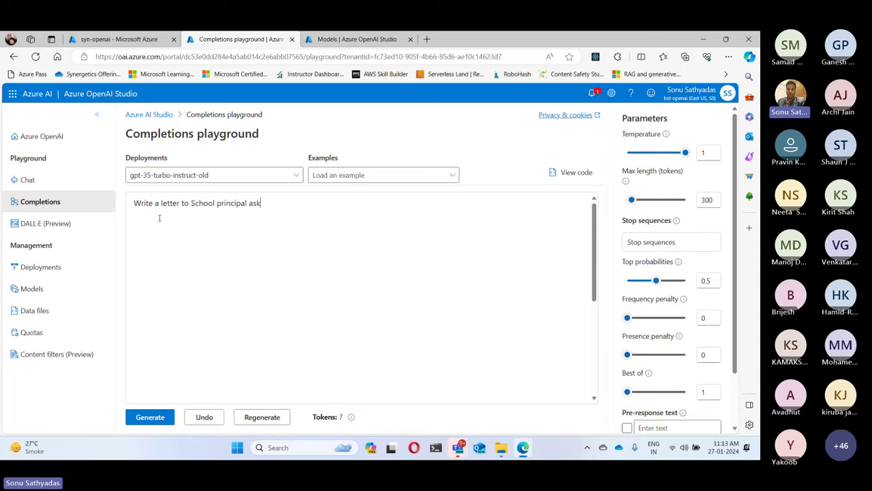
{"action": "type", "text": "ingf"}
{"action": "key", "text": "BackSpace"}
{"action": "type", "text": "for le"}
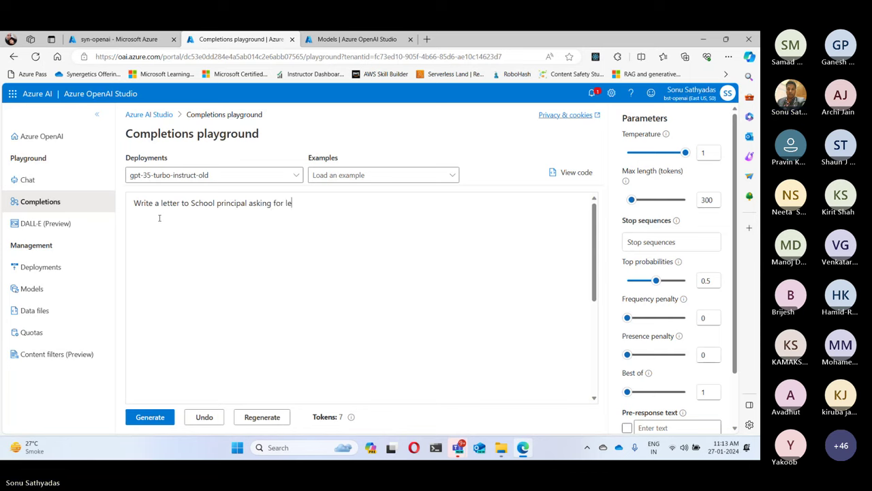
{"action": "type", "text": "ave permission"}
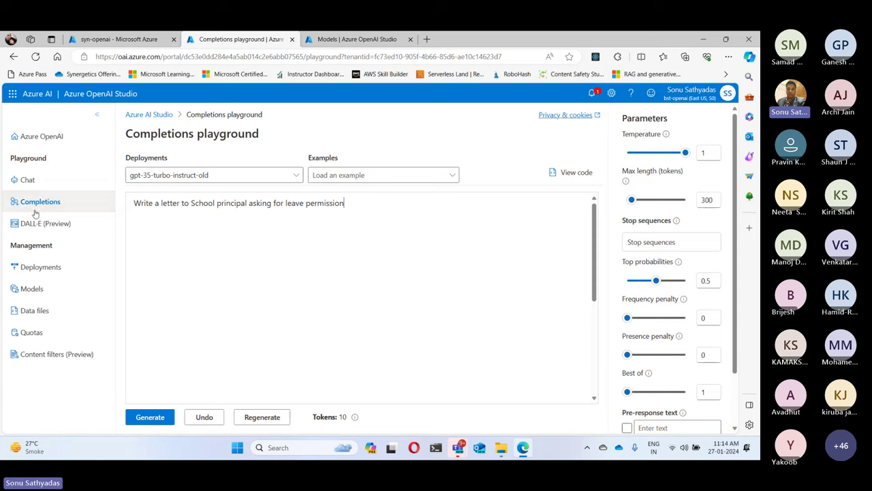
{"action": "left_click", "coordinate": [150, 417]}
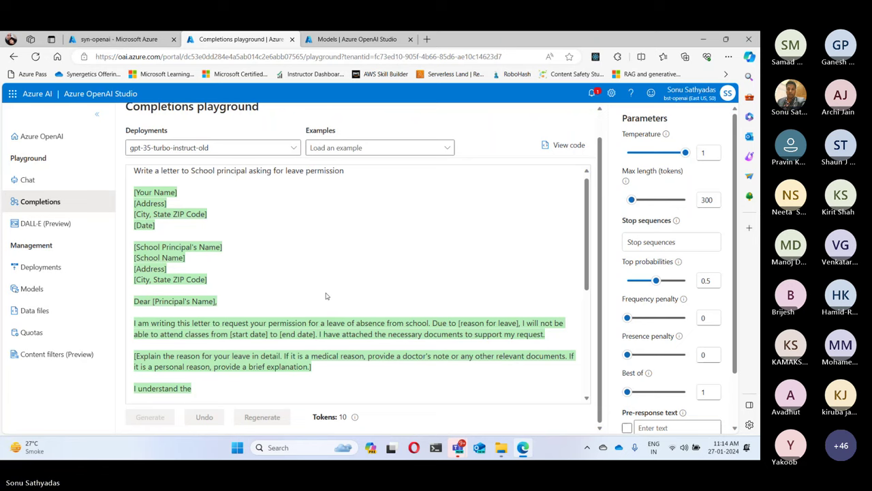
Review the generated letter, examining its principal's name and reason for leave placeholders and comparing it with the prompt line.
{"action": "scroll", "coordinate": [298, 381], "scroll_direction": "up", "scroll_amount": 4}
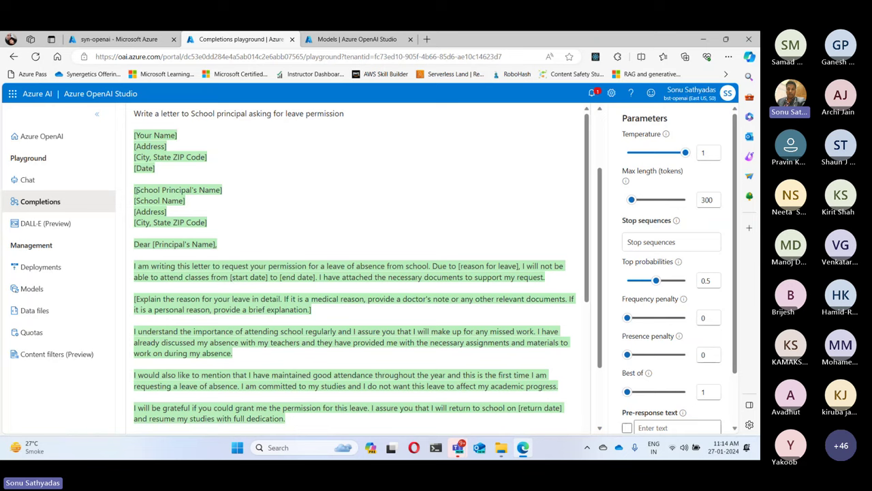
{"action": "left_click", "coordinate": [233, 222]}
{"action": "left_click_drag", "start_coordinate": [136, 189], "coordinate": [252, 195]}
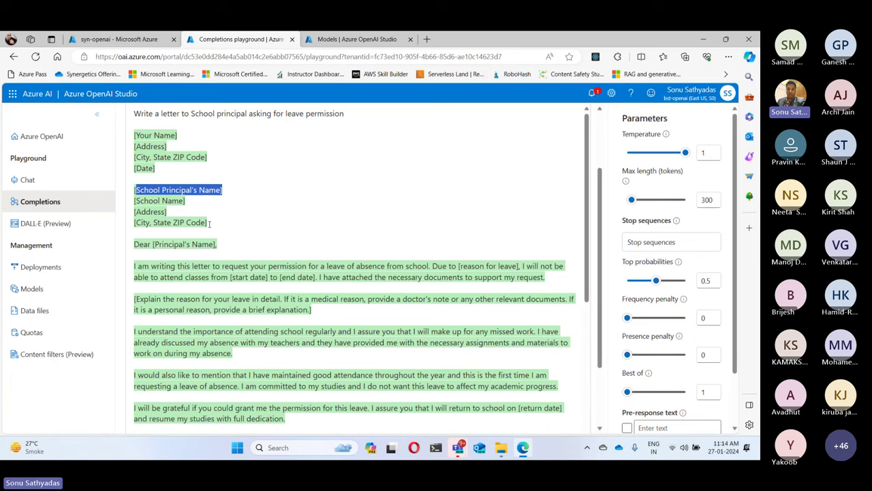
{"action": "left_click", "coordinate": [139, 245]}
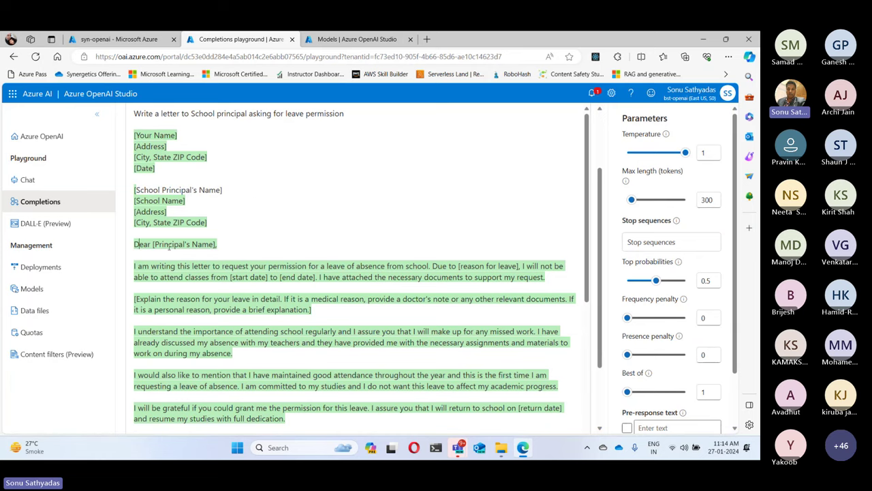
{"action": "scroll", "coordinate": [185, 157], "scroll_direction": "down", "scroll_amount": 3}
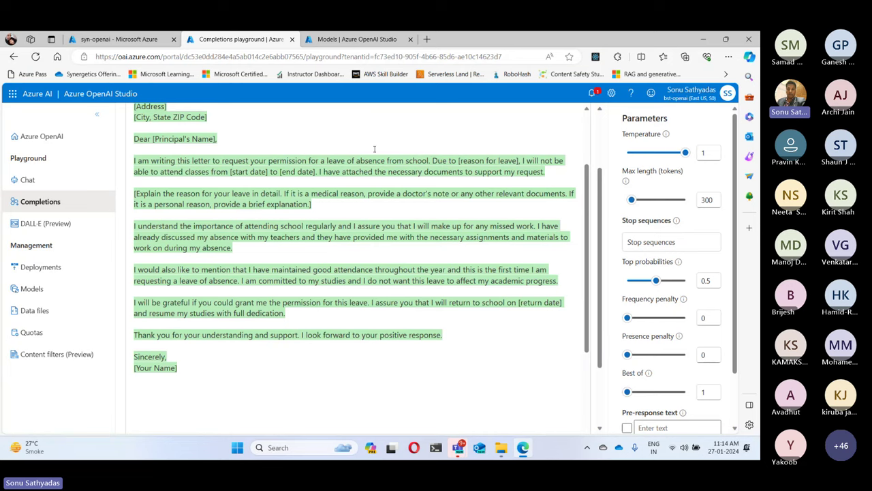
{"action": "left_click_drag", "start_coordinate": [460, 163], "coordinate": [517, 161]}
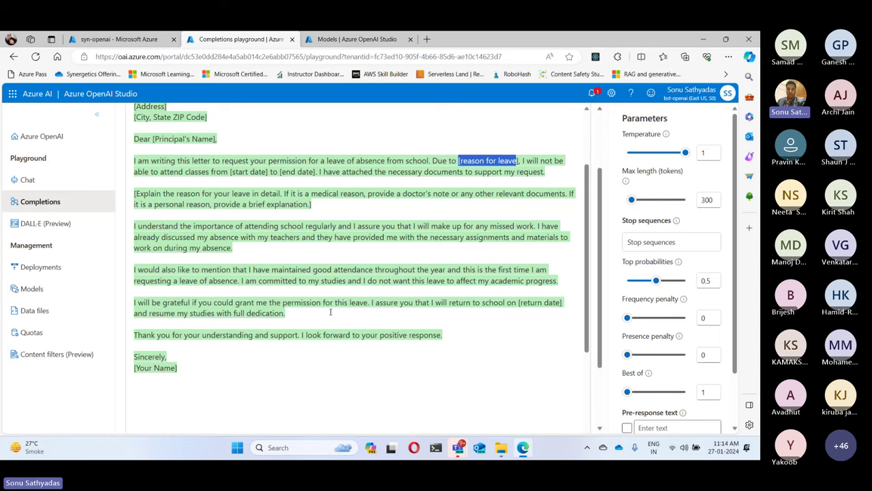
{"action": "scroll", "coordinate": [331, 312], "scroll_direction": "up", "scroll_amount": 2}
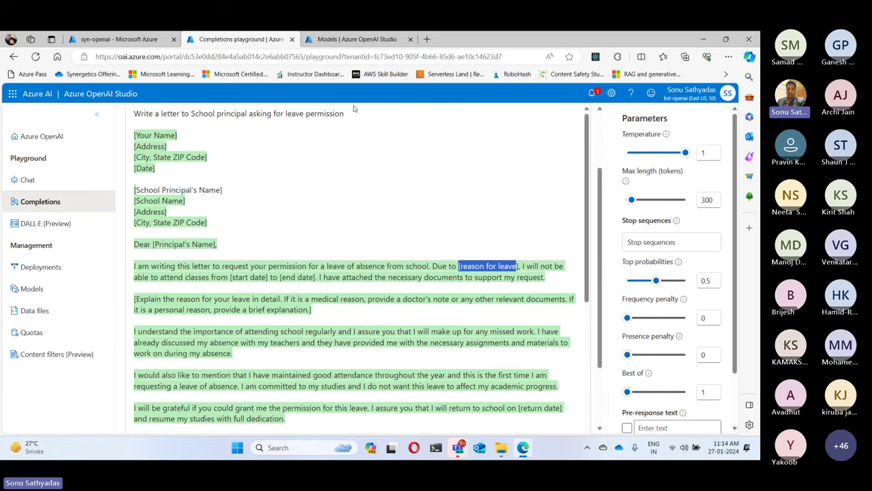
{"action": "left_click_drag", "start_coordinate": [346, 113], "coordinate": [151, 128]}
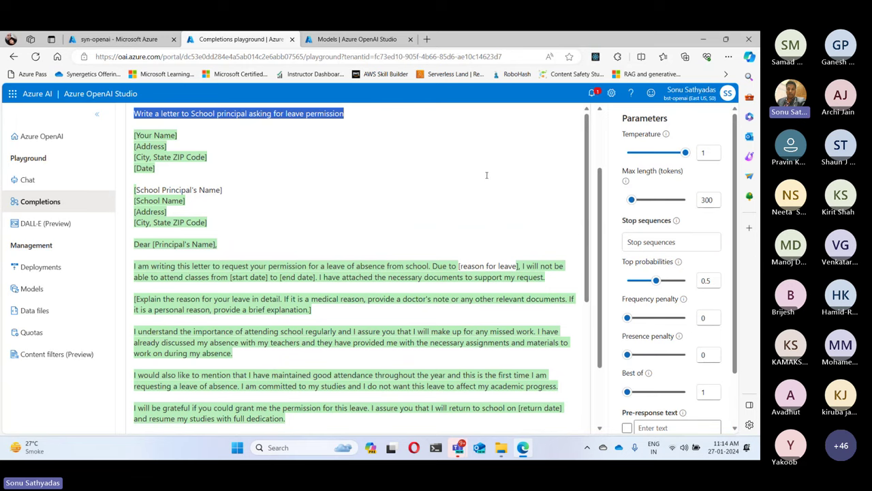
Open the Chat playground and view which deployments can be used for the chat session.
{"action": "left_click", "coordinate": [25, 181]}
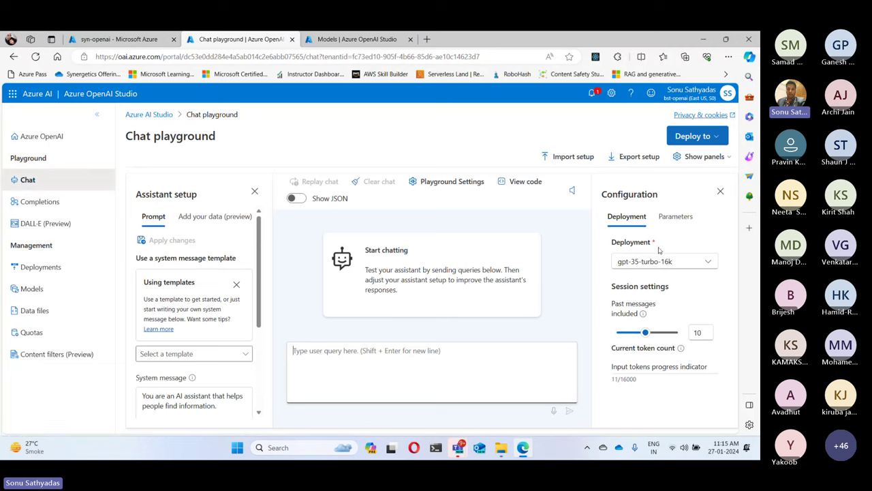
{"action": "left_click_drag", "start_coordinate": [612, 242], "coordinate": [651, 246]}
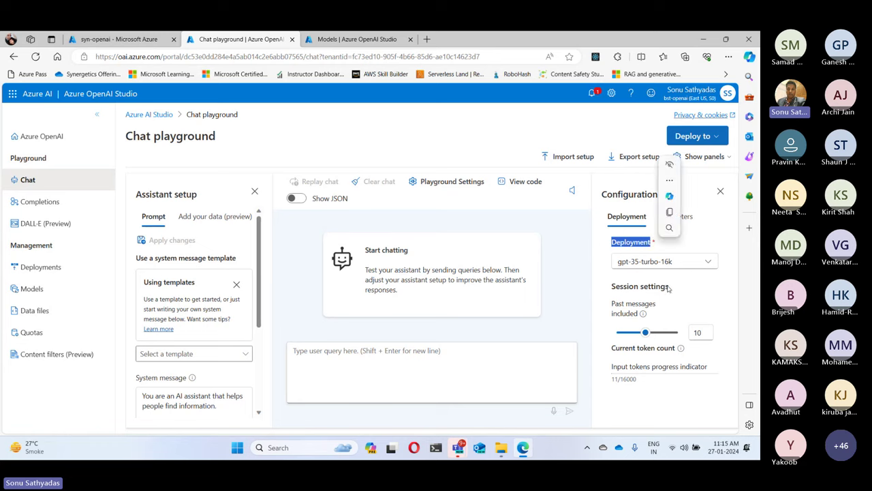
{"action": "left_click", "coordinate": [708, 263]}
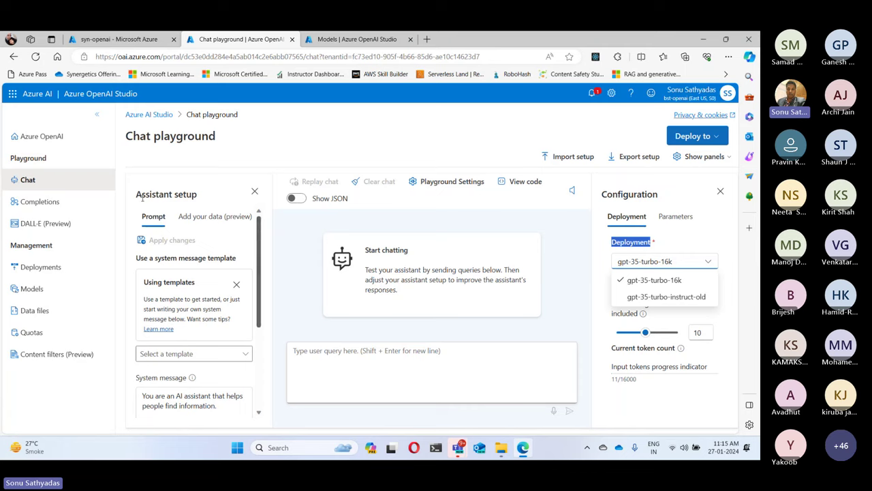
{"action": "left_click_drag", "start_coordinate": [136, 194], "coordinate": [199, 195]}
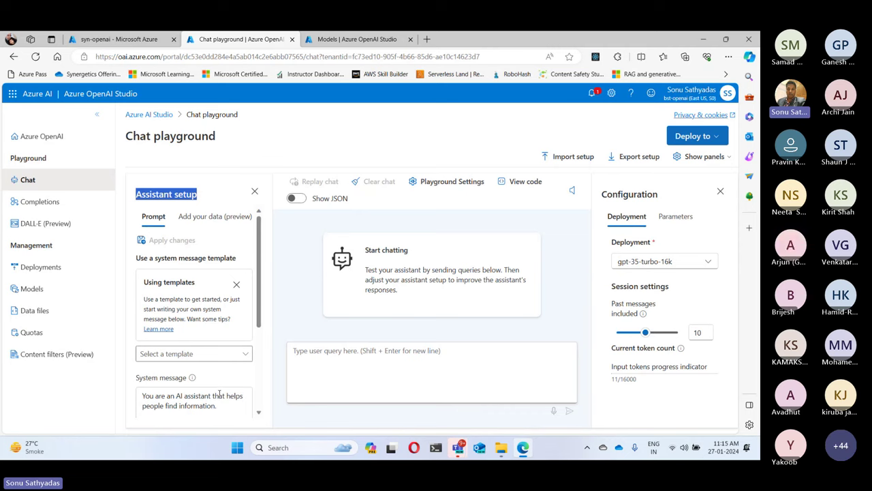
Dismiss the template tip and review the available system message templates and the default system message.
{"action": "left_click", "coordinate": [232, 285]}
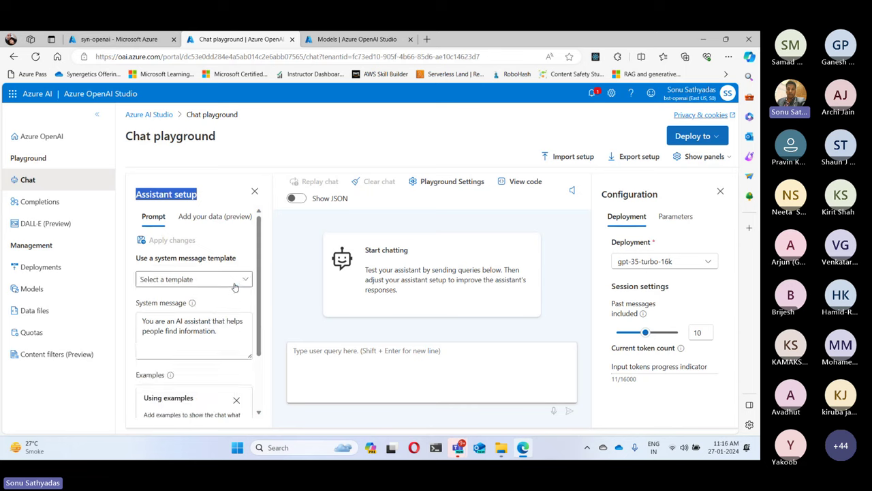
{"action": "left_click", "coordinate": [230, 279]}
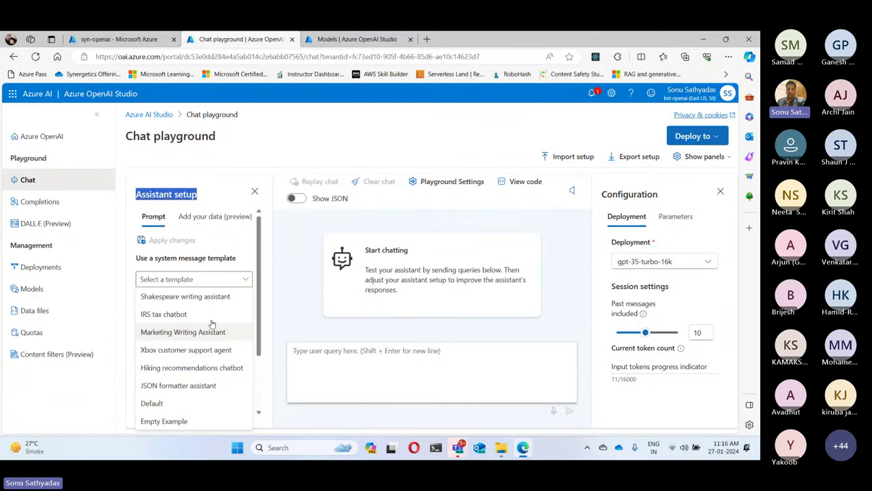
{"action": "left_click", "coordinate": [225, 280]}
{"action": "left_click", "coordinate": [155, 356]}
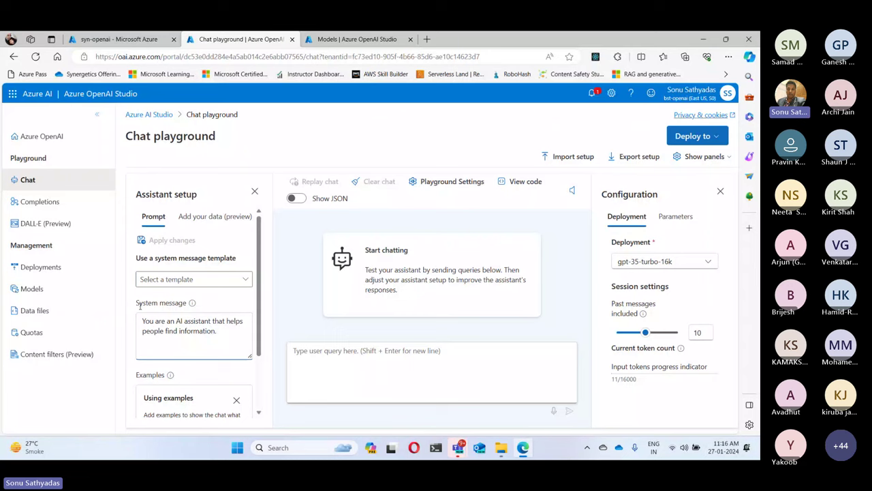
{"action": "left_click_drag", "start_coordinate": [140, 306], "coordinate": [187, 304]}
{"action": "left_click", "coordinate": [200, 331]}
{"action": "left_click_drag", "start_coordinate": [218, 332], "coordinate": [41, 310]}
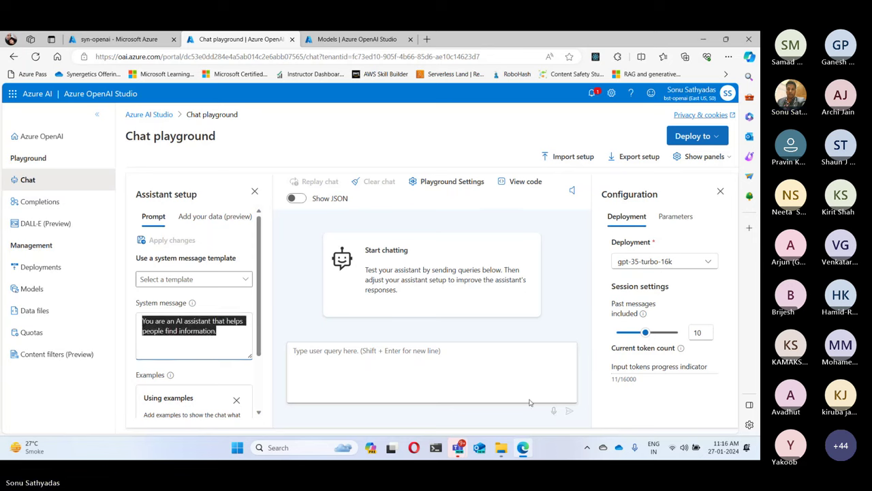
Change the system message to "You are an AI assistant that helps people write Python code ." and apply it as a new chat session.
{"action": "left_click", "coordinate": [229, 320]}
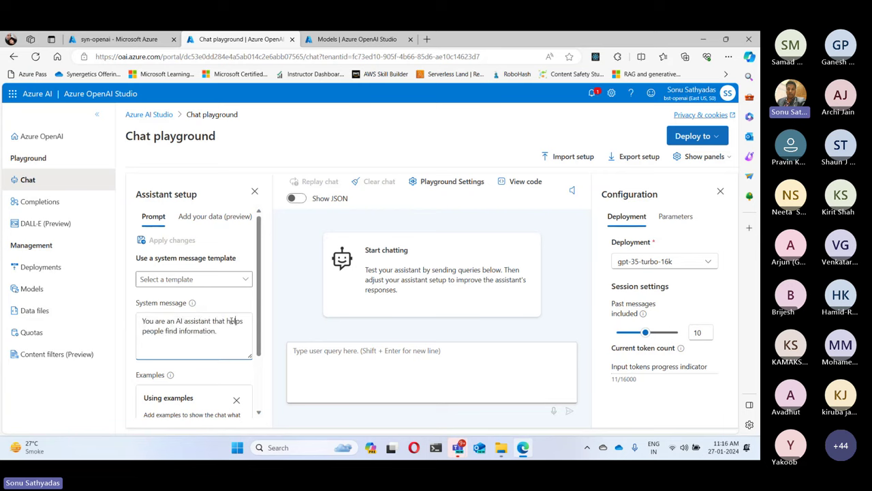
{"action": "double_click", "coordinate": [171, 331]}
{"action": "type", "text": "wr"}
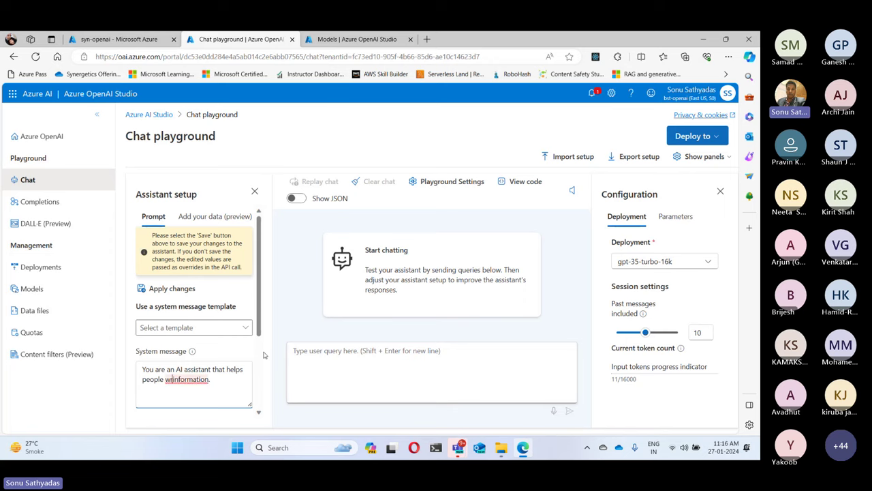
{"action": "type", "text": "ite Python code i"}
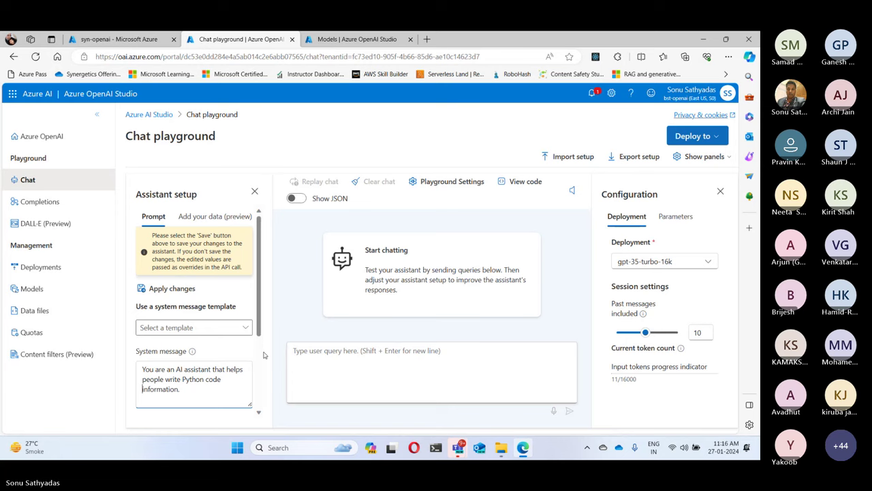
{"action": "key", "text": "ctrl+Delete"}
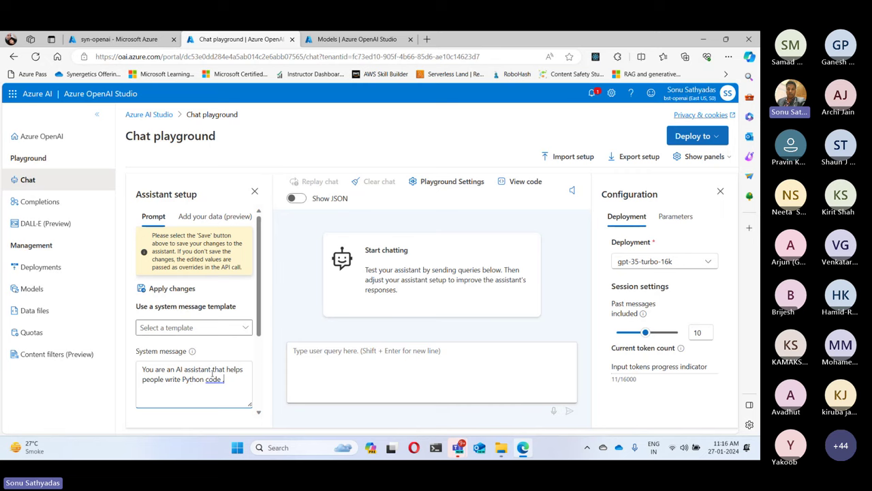
{"action": "left_click_drag", "start_coordinate": [235, 382], "coordinate": [154, 378]}
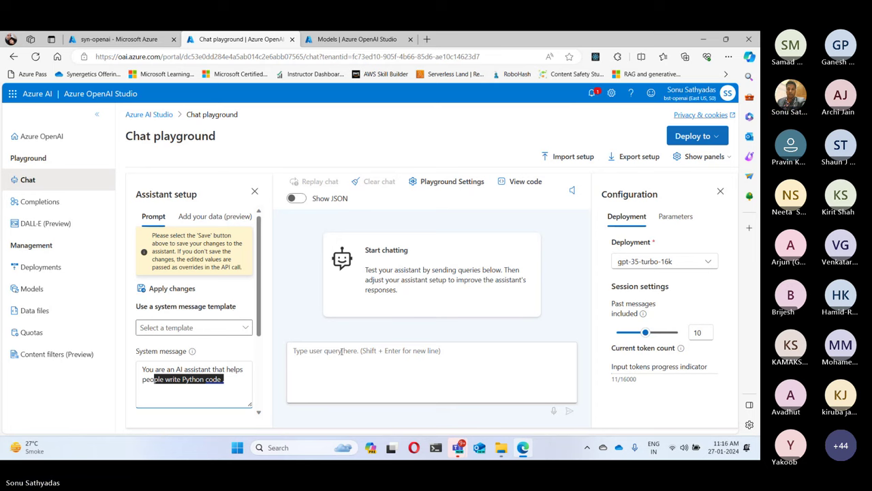
{"action": "left_click", "coordinate": [172, 289]}
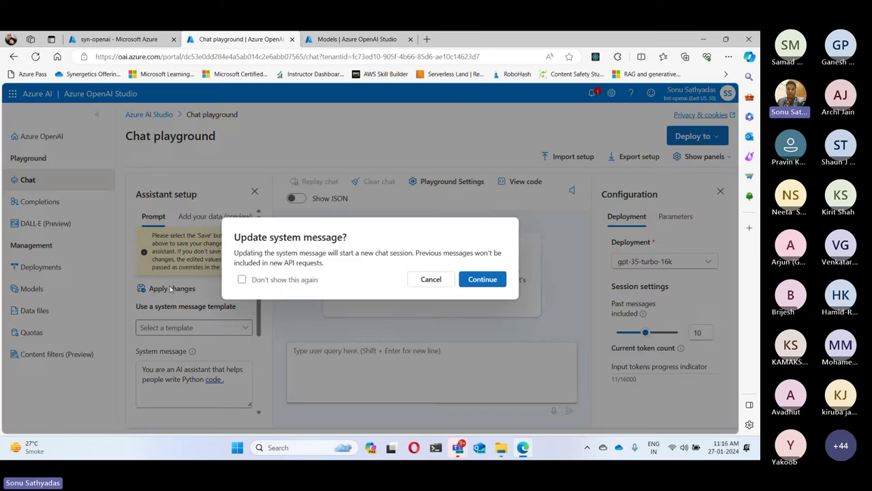
{"action": "left_click", "coordinate": [475, 279]}
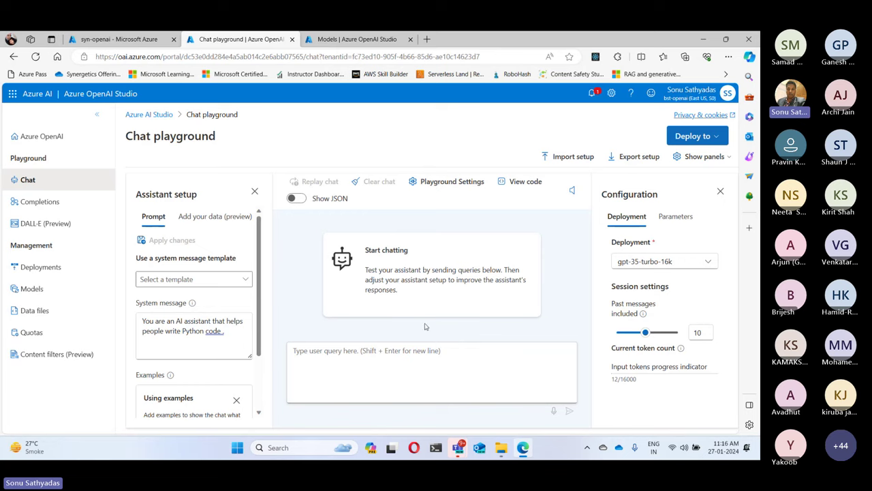
{"action": "left_click_drag", "start_coordinate": [141, 195], "coordinate": [198, 196]}
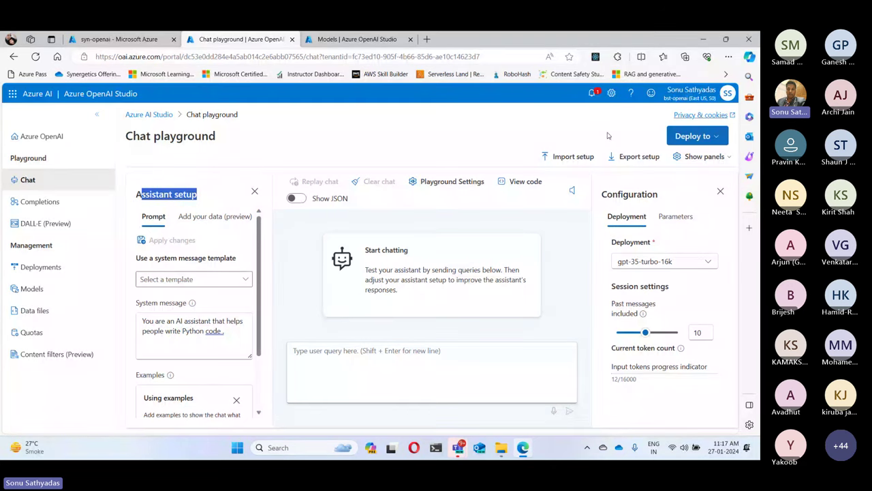
Ask the assistant "How to find the largest element in a collection of numbers?" in the chat.
{"action": "left_click", "coordinate": [354, 361]}
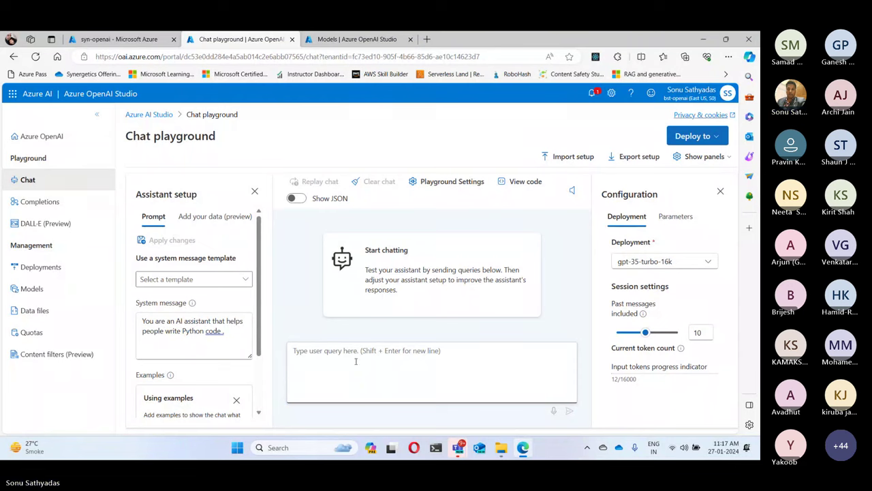
{"action": "type", "text": "How to ca"}
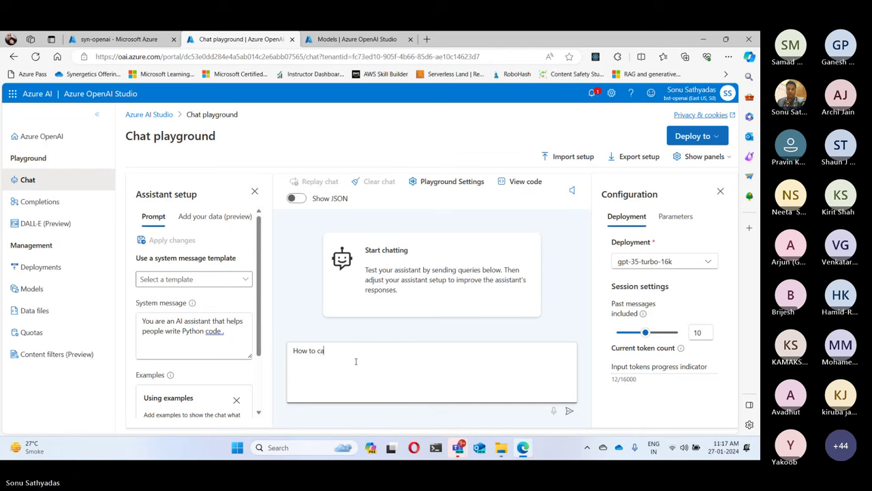
{"action": "key", "text": "BackSpace"}
{"action": "key", "text": "BackSpace"}
{"action": "type", "text": "find the"}
{"action": "type", "text": "larget"}
{"action": "key", "text": "BackSpace"}
{"action": "type", "text": "st elem"}
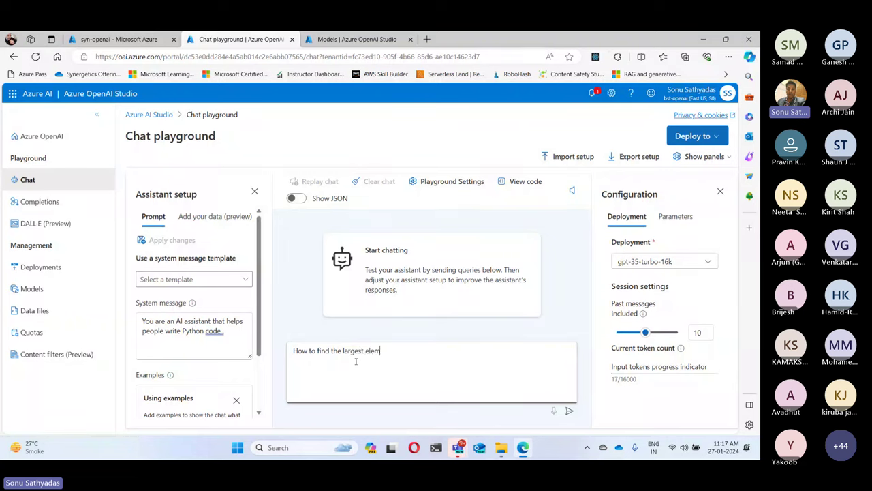
{"action": "type", "text": "ent in a collection of num"}
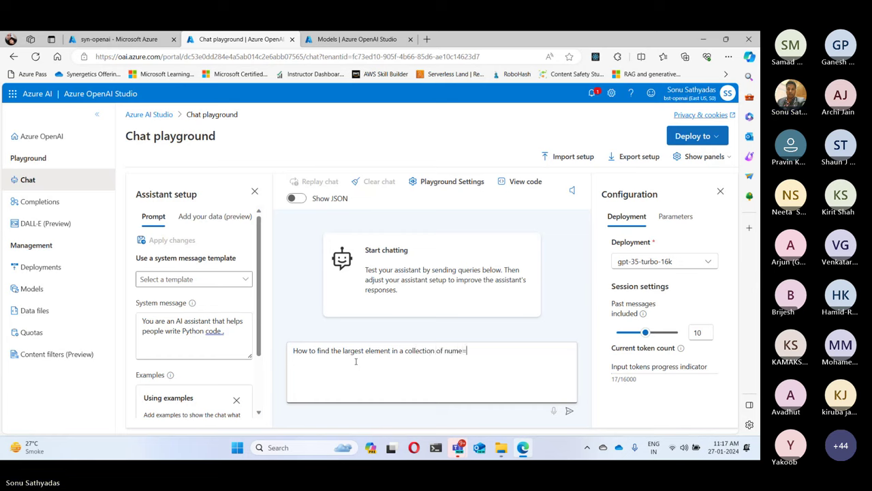
{"action": "type", "text": "bers?"}
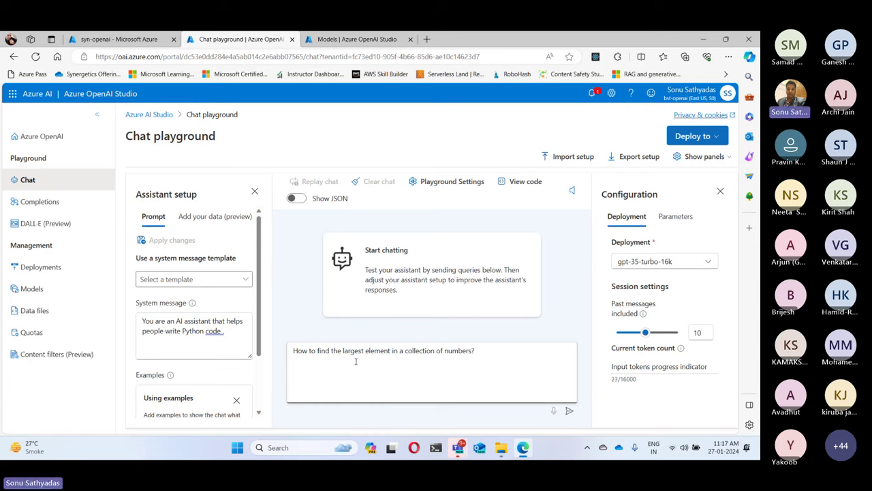
{"action": "left_click", "coordinate": [569, 411]}
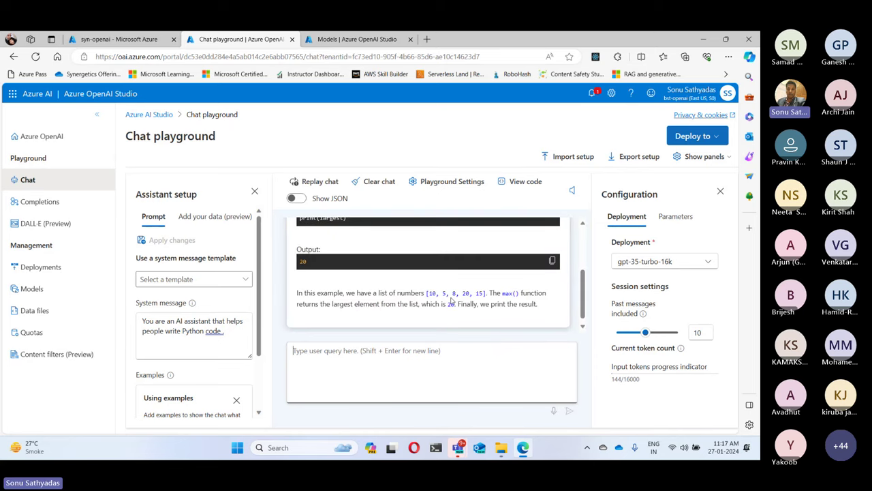
Review the chat question and the answer's max() code example, comparing them with the Python instruction in the system message.
{"action": "scroll", "coordinate": [404, 274], "scroll_direction": "up", "scroll_amount": 1}
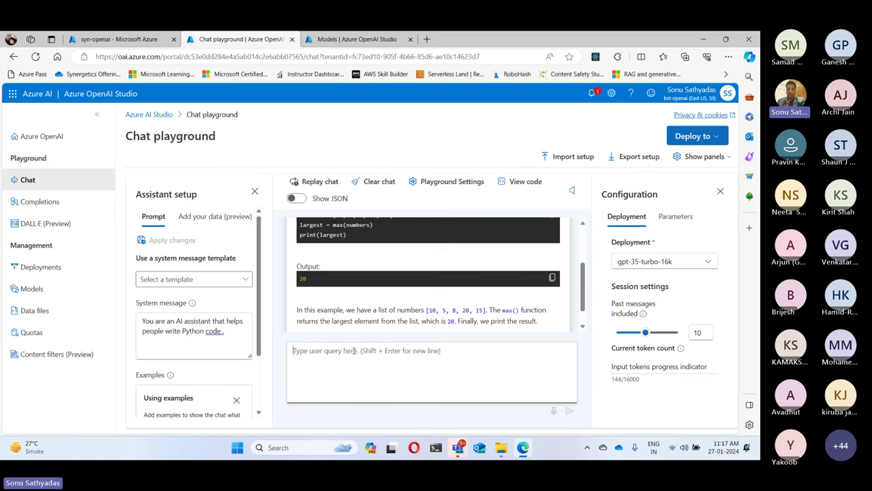
{"action": "scroll", "coordinate": [391, 228], "scroll_direction": "up", "scroll_amount": 1}
{"action": "scroll", "coordinate": [391, 229], "scroll_direction": "up", "scroll_amount": 1}
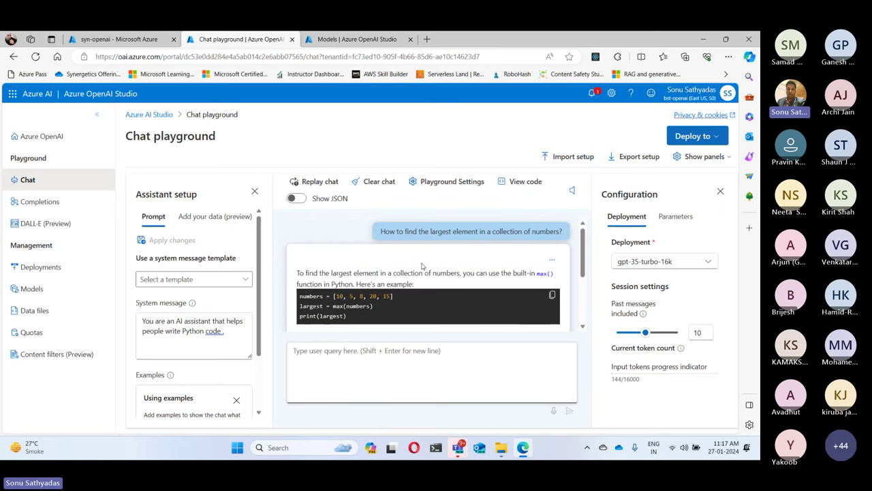
{"action": "double_click", "coordinate": [392, 231]}
{"action": "left_click_drag", "start_coordinate": [396, 232], "coordinate": [564, 233]}
{"action": "left_click", "coordinate": [396, 232]}
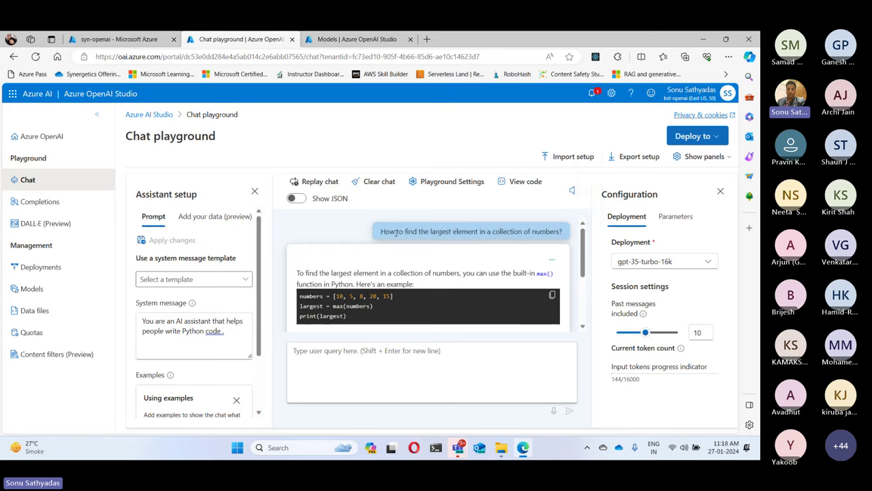
{"action": "left_click_drag", "start_coordinate": [382, 231], "coordinate": [574, 239]}
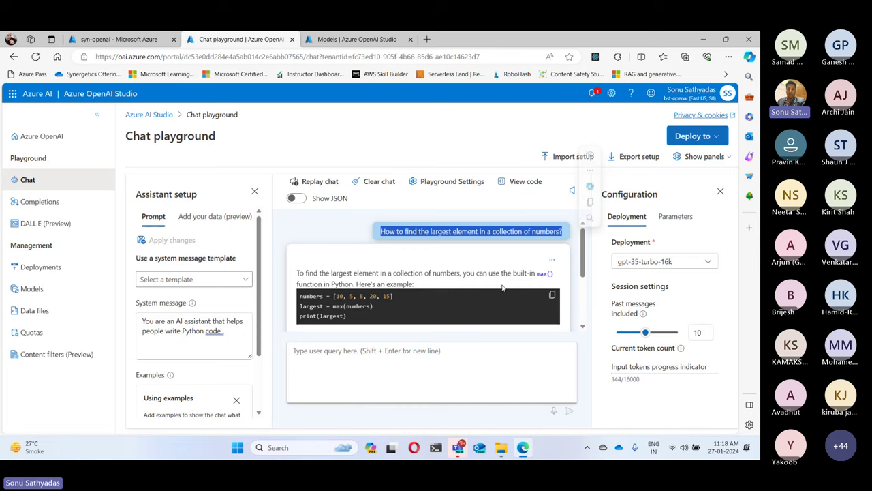
{"action": "left_click_drag", "start_coordinate": [298, 304], "coordinate": [355, 329]}
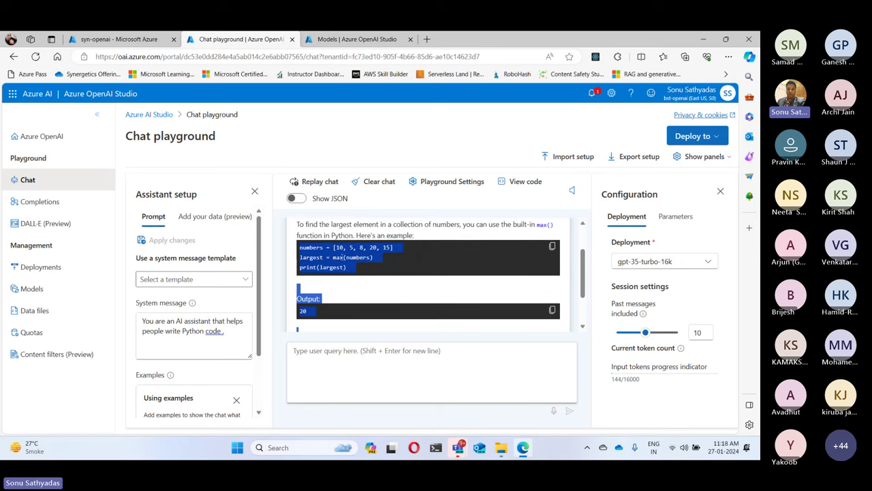
{"action": "double_click", "coordinate": [337, 258]}
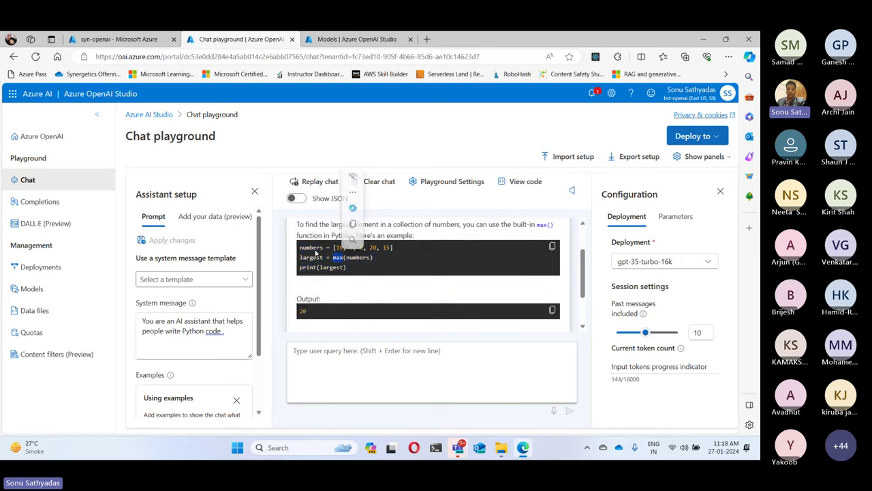
{"action": "left_click", "coordinate": [301, 248]}
{"action": "left_click_drag", "start_coordinate": [300, 248], "coordinate": [359, 258]}
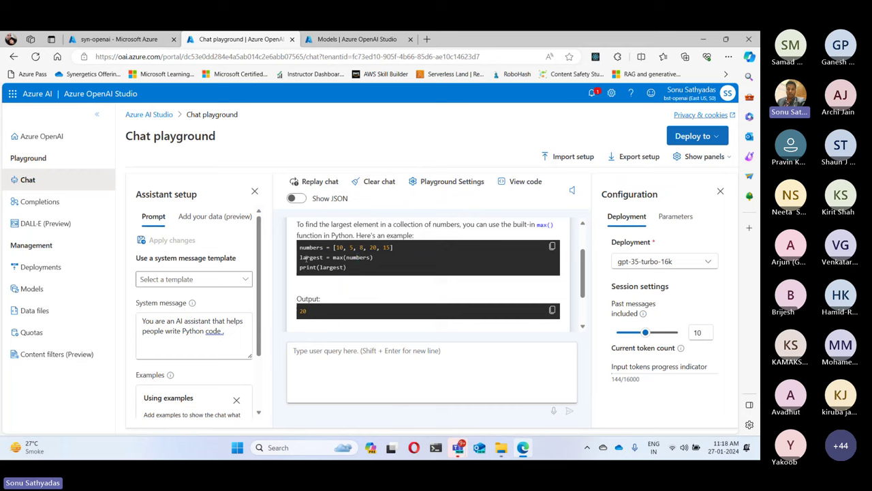
{"action": "double_click", "coordinate": [310, 257]}
{"action": "left_click_drag", "start_coordinate": [298, 247], "coordinate": [400, 295]}
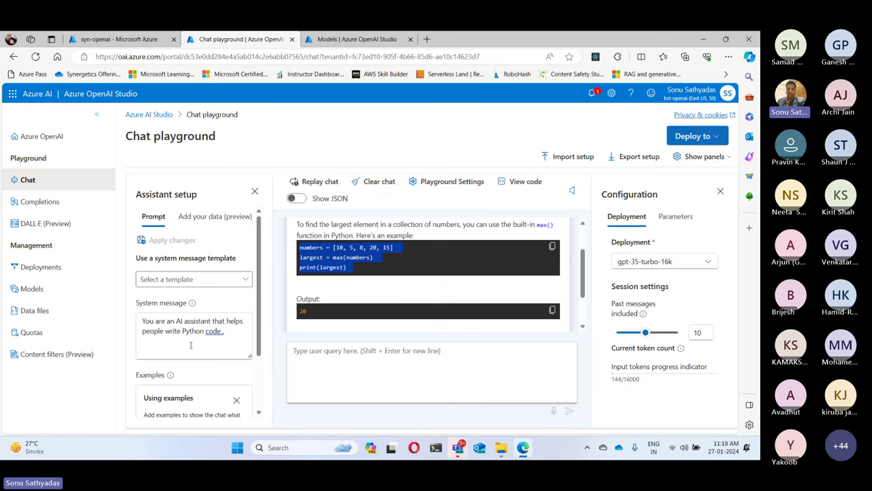
{"action": "left_click_drag", "start_coordinate": [160, 330], "coordinate": [241, 349]}
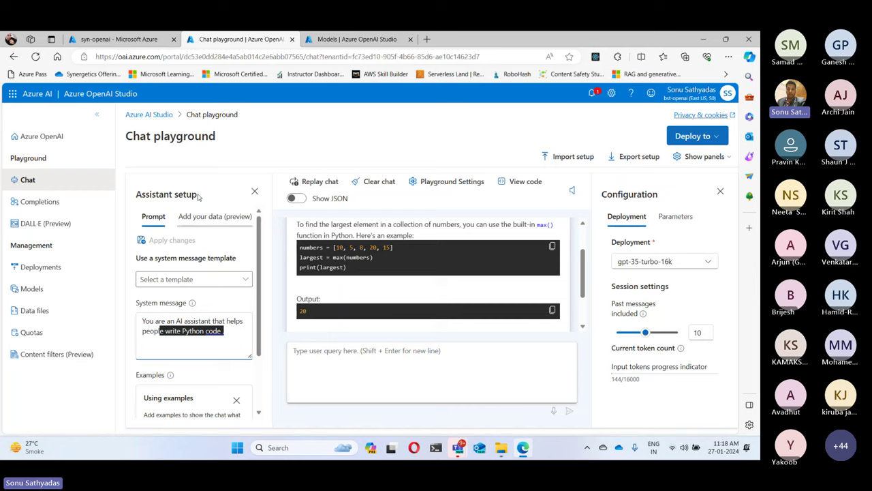
{"action": "left_click", "coordinate": [221, 331]}
{"action": "left_click_drag", "start_coordinate": [221, 332], "coordinate": [183, 304]}
Ask the assistant "How to find a text is palindrome or not?" in the same chat session.
{"action": "left_click", "coordinate": [363, 354]}
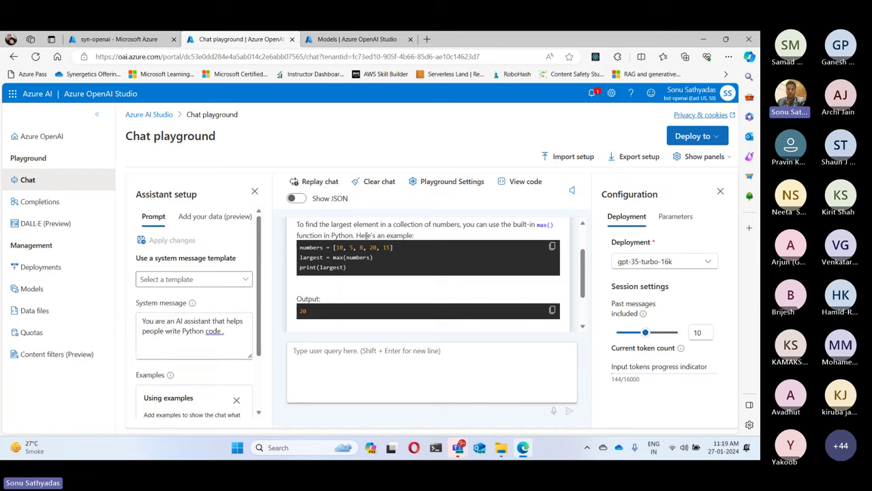
{"action": "left_click", "coordinate": [373, 369]}
{"action": "type", "text": "How to fi"}
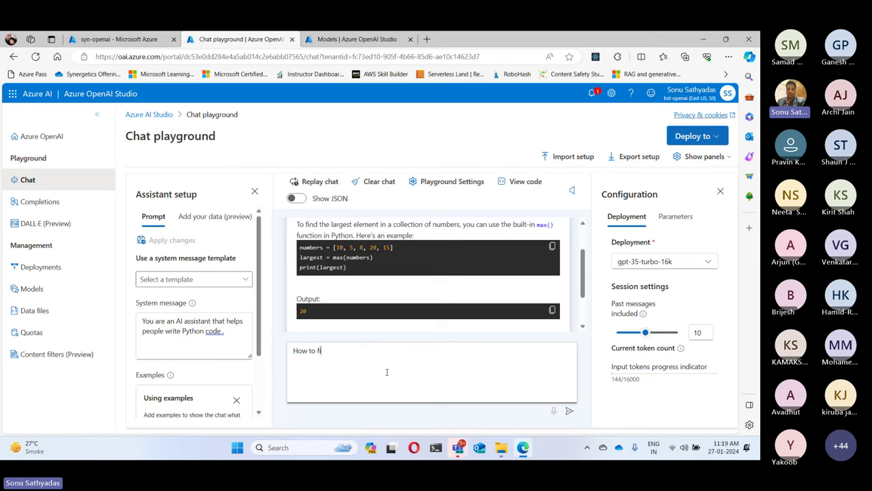
{"action": "type", "text": "nd a text is pal"}
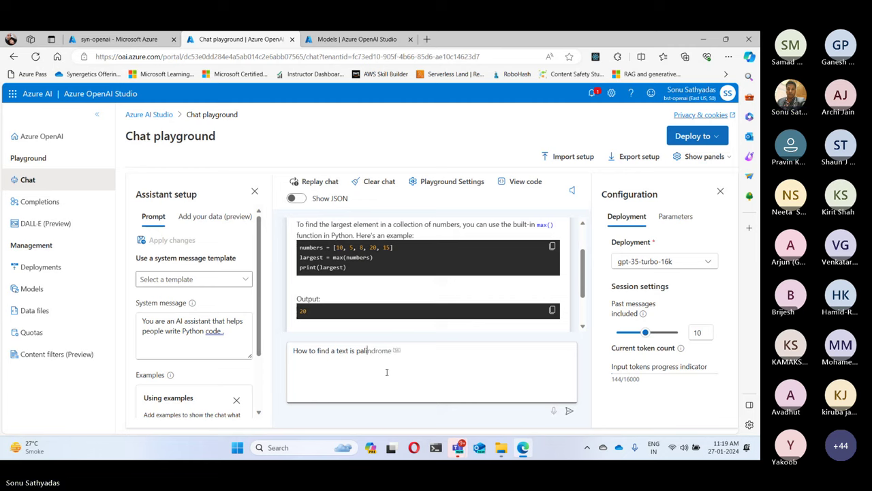
{"action": "type", "text": "indrome "}
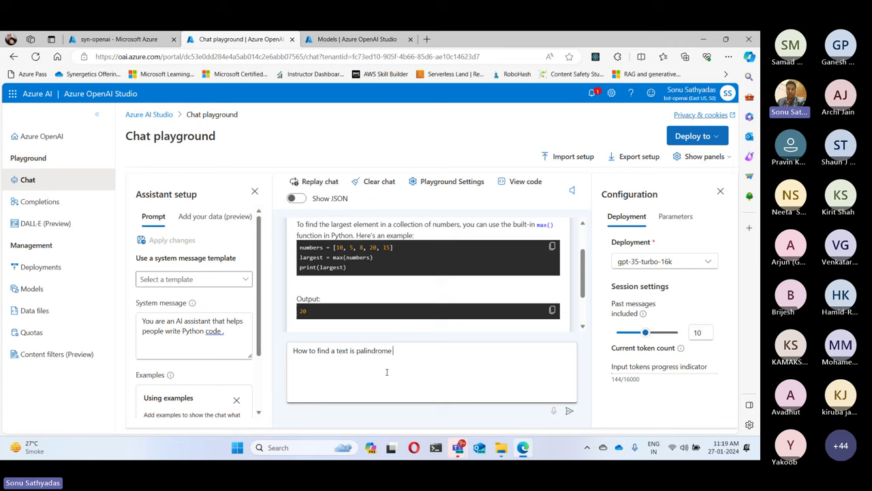
{"action": "type", "text": "or not?"}
{"action": "key", "text": "Return"}
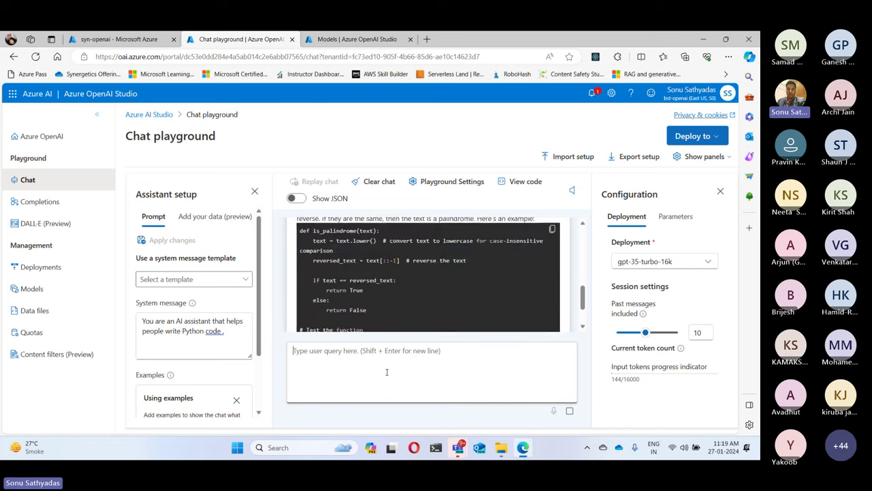
Review the palindrome question and the answer's is_palindrome() code, comparing them with the Python instruction in the system message.
{"action": "scroll", "coordinate": [366, 288], "scroll_direction": "up", "scroll_amount": 10}
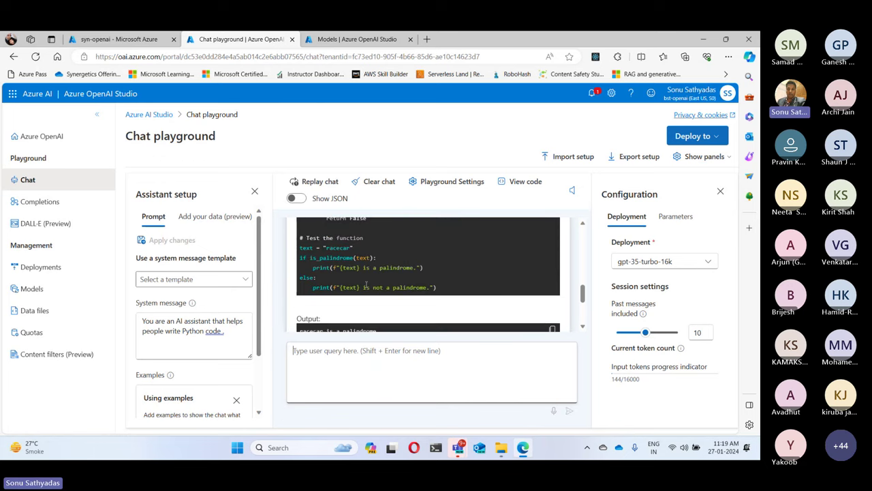
{"action": "scroll", "coordinate": [382, 288], "scroll_direction": "up", "scroll_amount": 2}
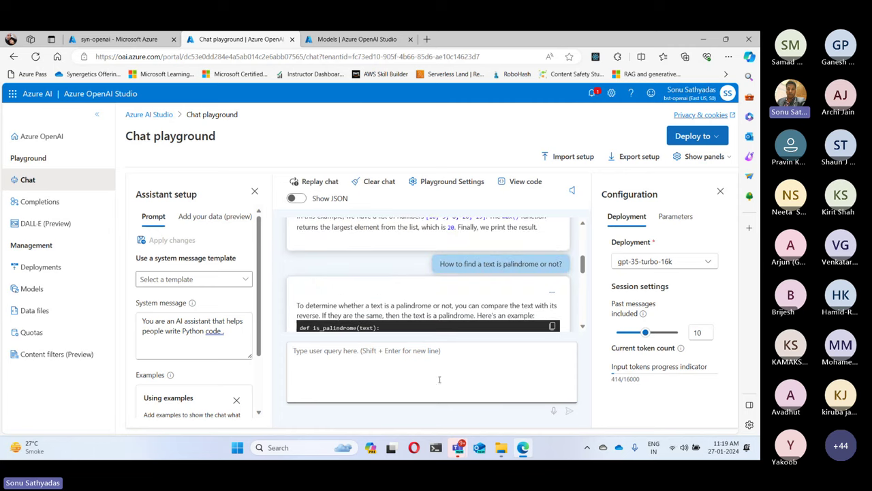
{"action": "left_click_drag", "start_coordinate": [225, 331], "coordinate": [154, 332]}
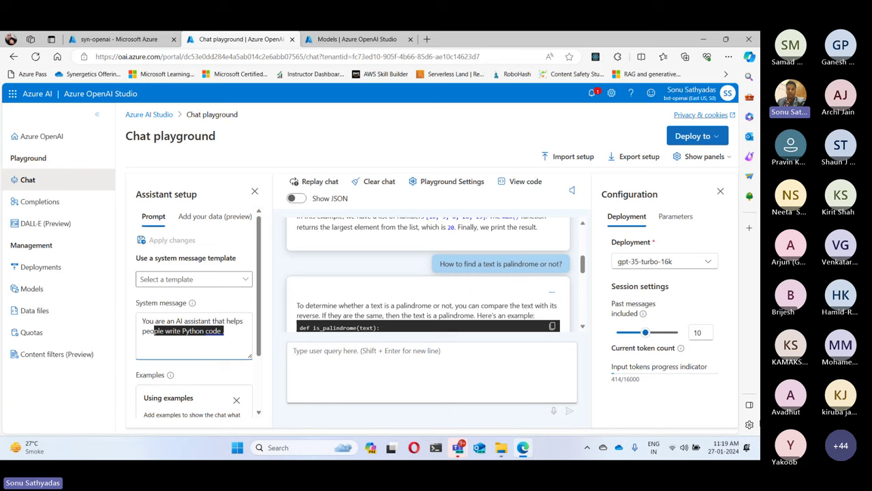
{"action": "scroll", "coordinate": [461, 297], "scroll_direction": "down", "scroll_amount": 3}
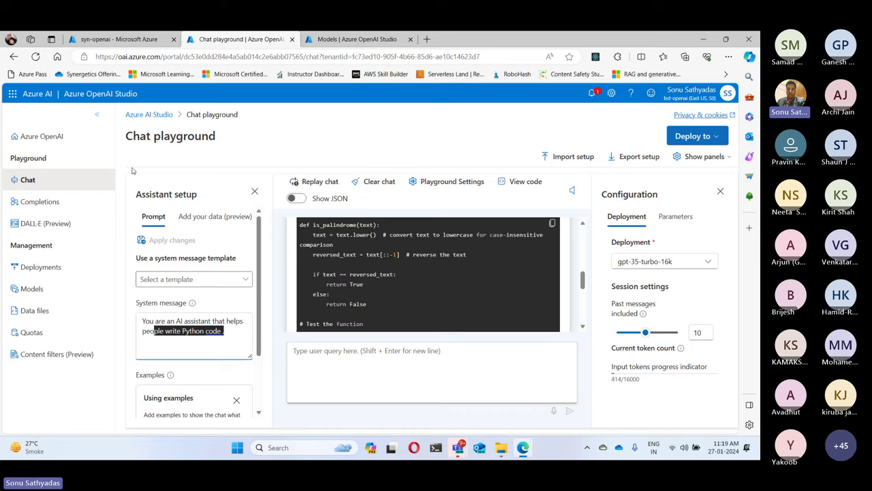
{"action": "double_click", "coordinate": [137, 137]}
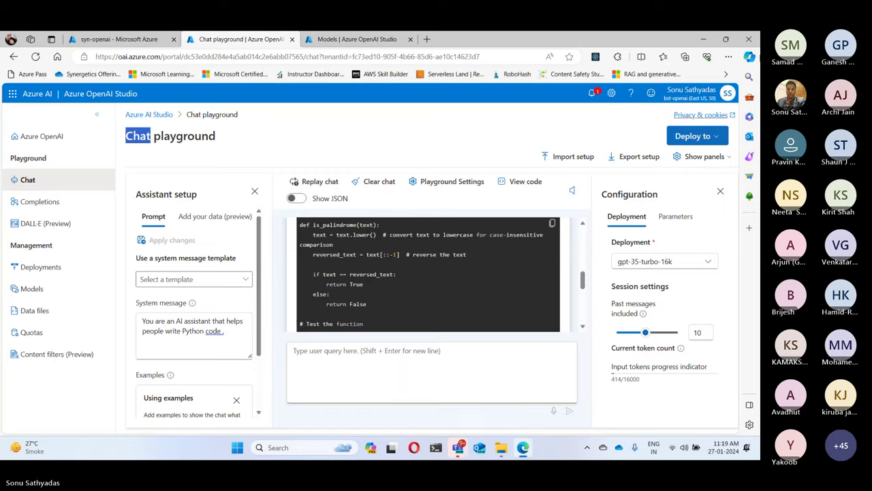
{"action": "left_click", "coordinate": [703, 39]}
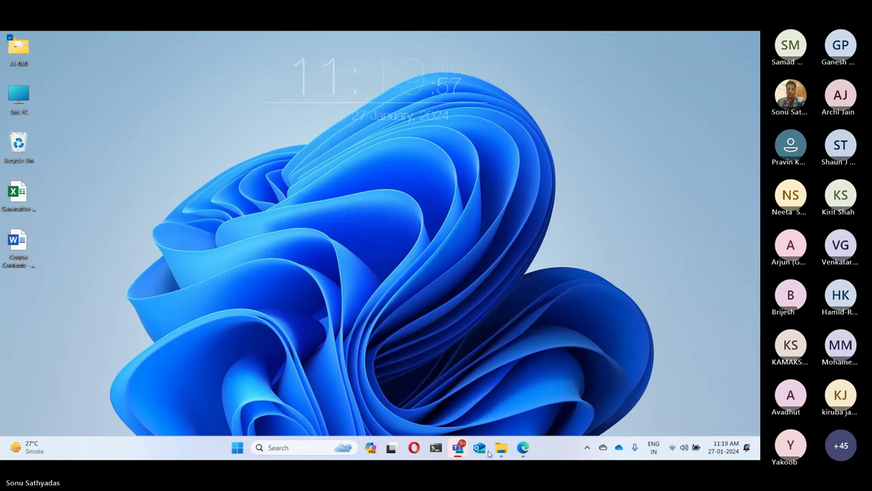
{"action": "left_click", "coordinate": [525, 448]}
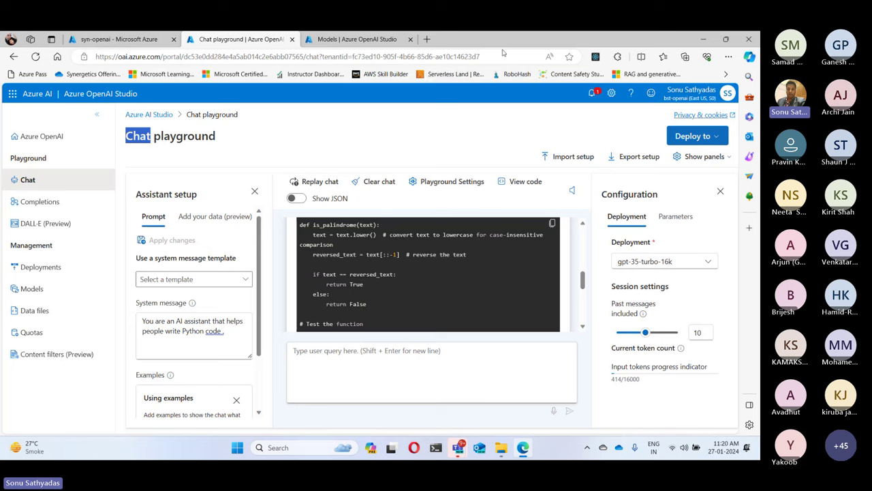
Search the web for "ai-050 labs" in a new browser tab.
{"action": "right_click", "coordinate": [477, 41]}
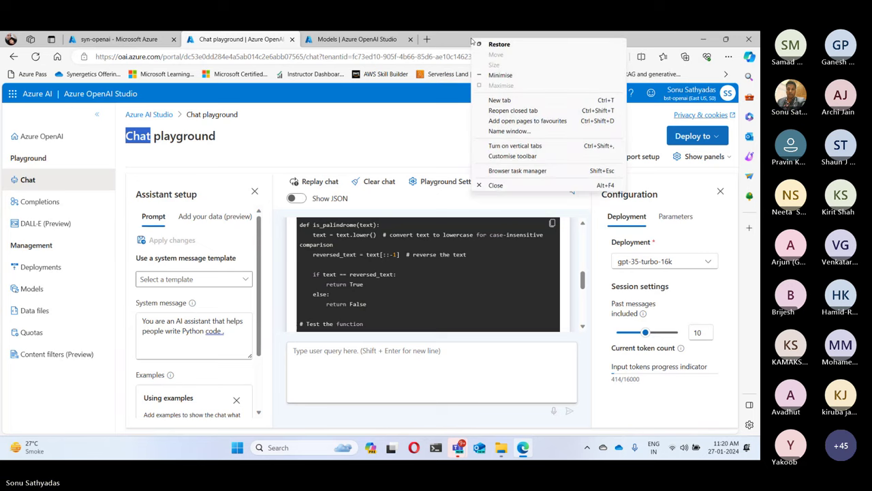
{"action": "left_click", "coordinate": [523, 102]}
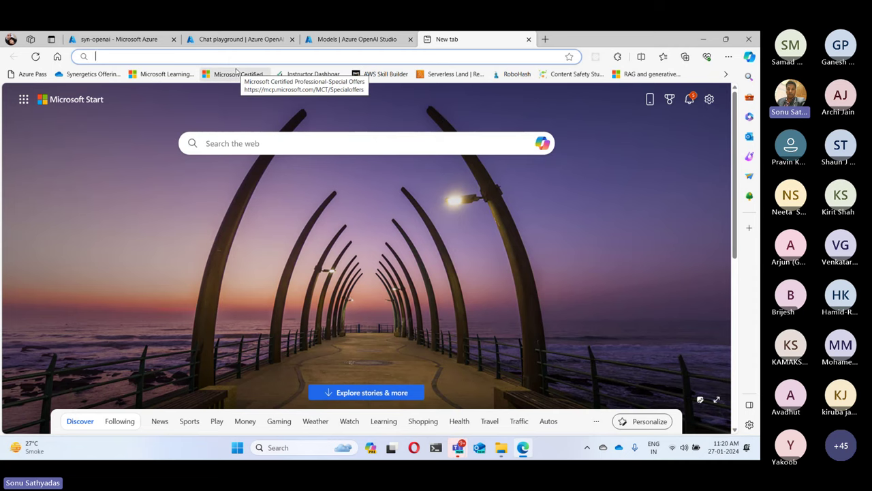
{"action": "type", "text": "A"}
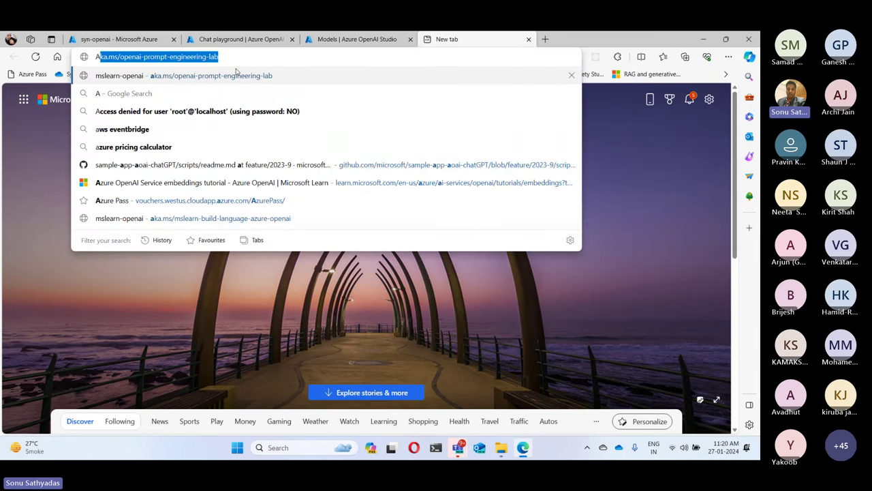
{"action": "type", "text": "I-050 "}
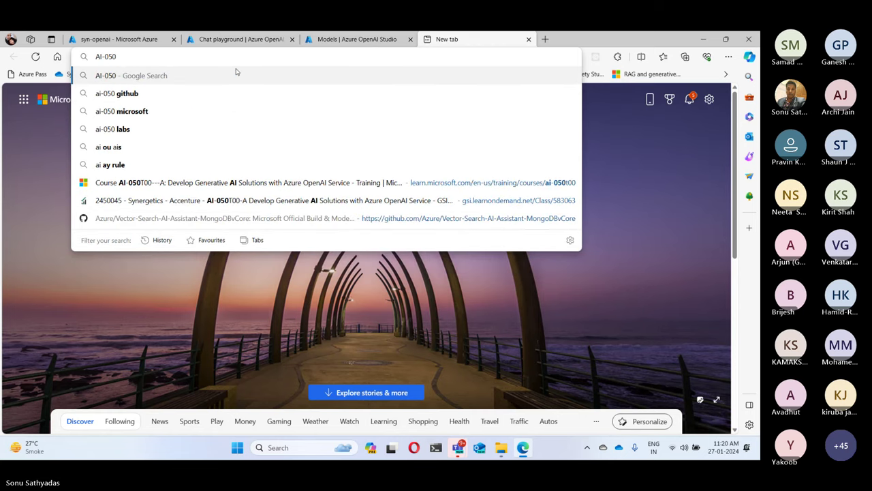
{"action": "type", "text": "lab"}
{"action": "key", "text": "Return"}
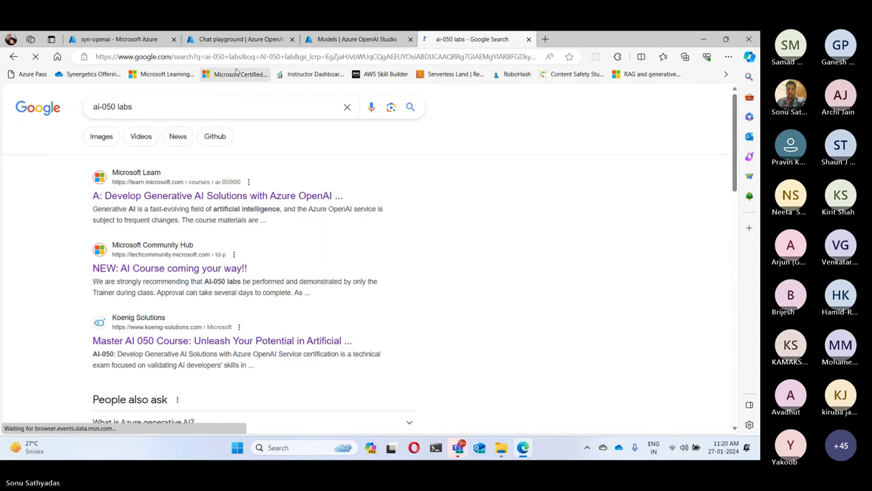
Open the Microsoft Learn AI-050 course result and open its "Get started with Azure OpenAI Service" module in a separate tab.
{"action": "left_click", "coordinate": [218, 196]}
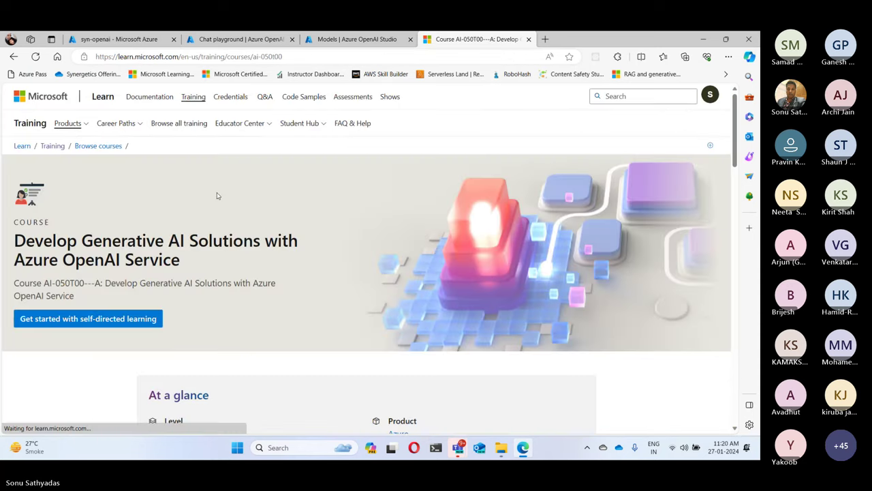
{"action": "scroll", "coordinate": [218, 197], "scroll_direction": "down", "scroll_amount": 8}
{"action": "scroll", "coordinate": [243, 269], "scroll_direction": "down", "scroll_amount": 4}
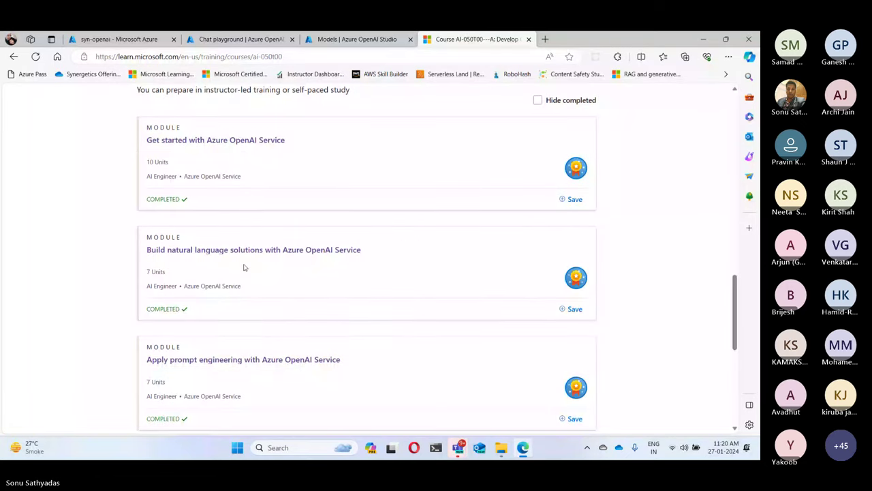
{"action": "right_click", "coordinate": [218, 142]}
{"action": "left_click", "coordinate": [259, 150]}
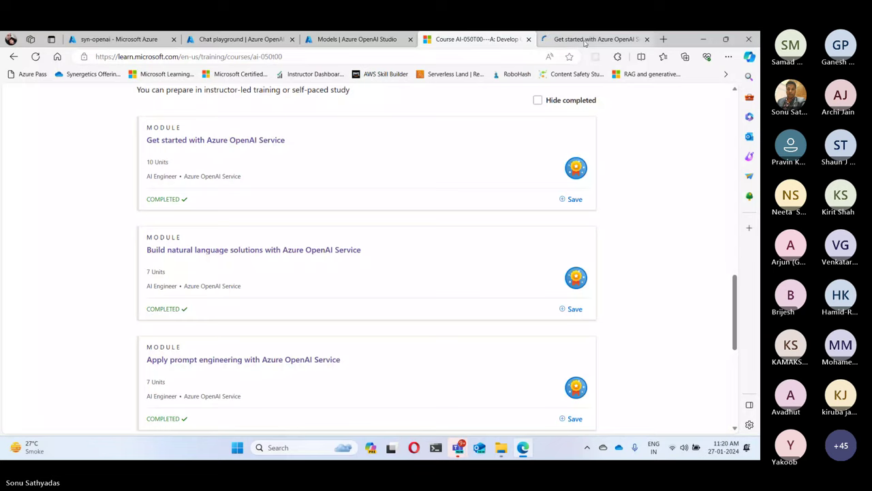
{"action": "key", "text": "ctrl+Tab"}
Open the module's unit "Exercise - Get started with Azure OpenAI Service" and launch its lab.
{"action": "scroll", "coordinate": [387, 205], "scroll_direction": "down", "scroll_amount": 3}
{"action": "scroll", "coordinate": [389, 216], "scroll_direction": "down", "scroll_amount": 3}
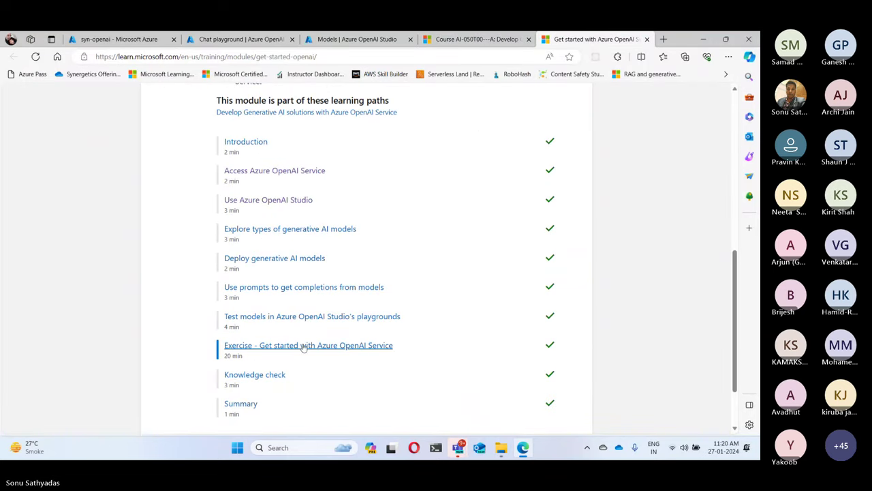
{"action": "left_click", "coordinate": [300, 345]}
{"action": "scroll", "coordinate": [403, 340], "scroll_direction": "down", "scroll_amount": 5}
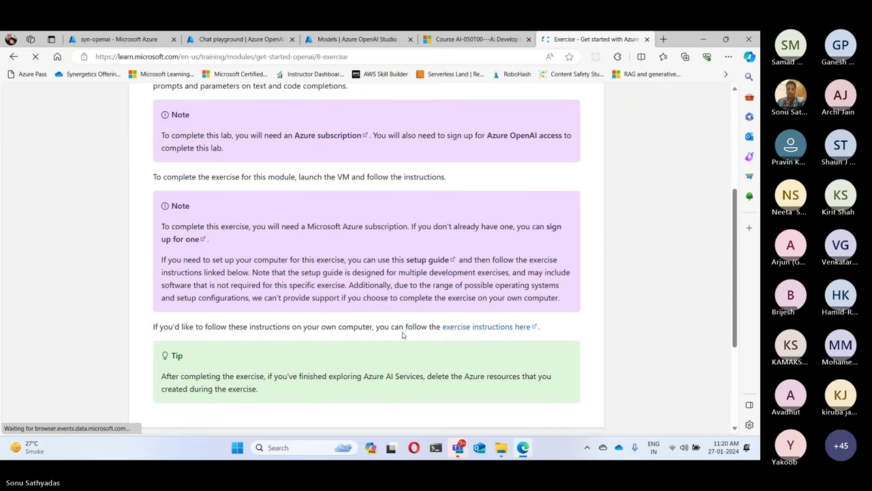
{"action": "scroll", "coordinate": [511, 338], "scroll_direction": "down", "scroll_amount": 3}
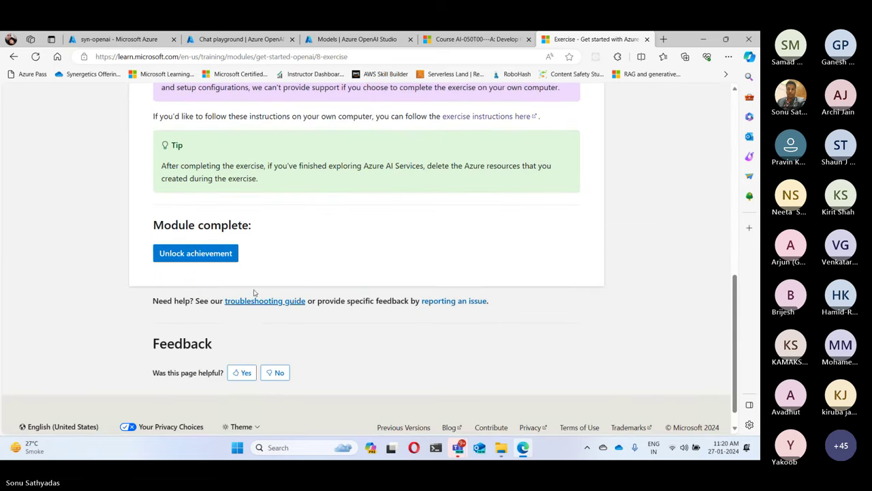
{"action": "scroll", "coordinate": [232, 272], "scroll_direction": "up", "scroll_amount": 1}
{"action": "scroll", "coordinate": [244, 276], "scroll_direction": "up", "scroll_amount": 5}
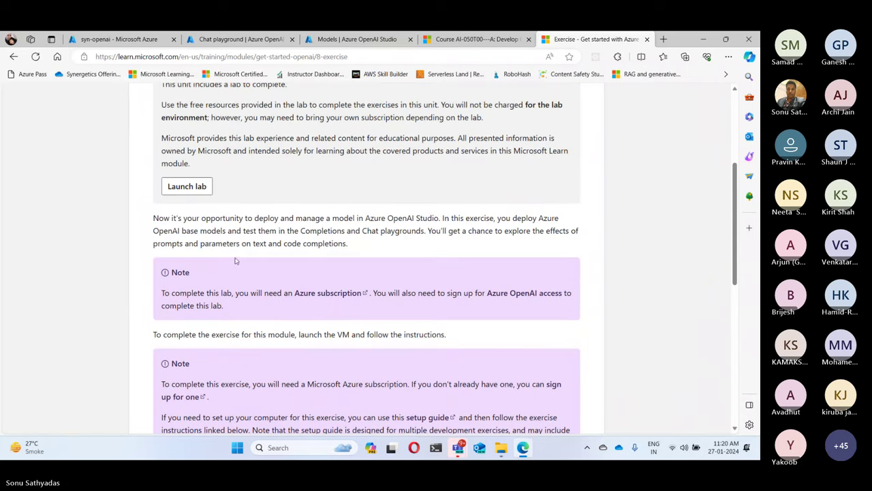
{"action": "left_click", "coordinate": [187, 186]}
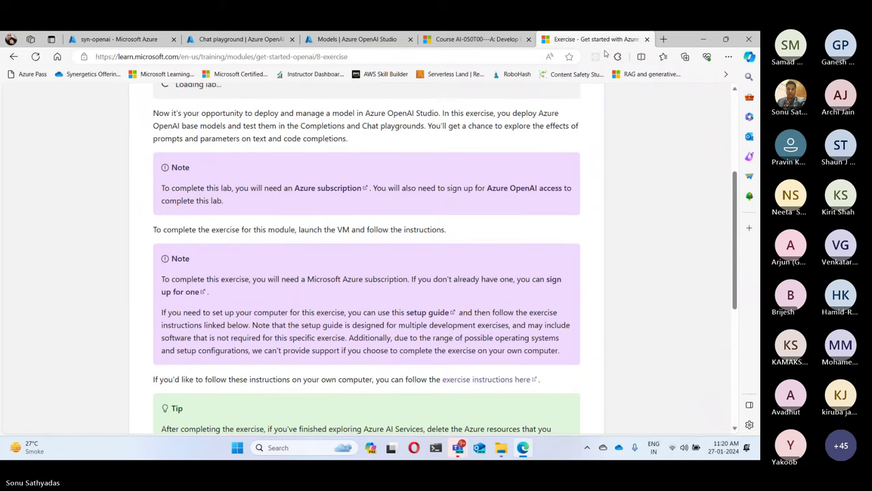
Return from the course page to the Google results and change the search to "ai-050 labs on github".
{"action": "left_click", "coordinate": [477, 39]}
{"action": "left_click", "coordinate": [14, 57]}
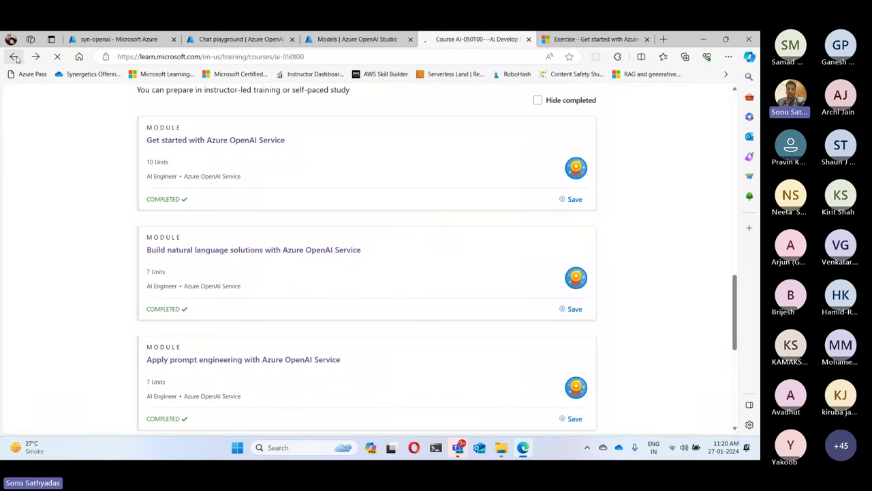
{"action": "scroll", "coordinate": [331, 346], "scroll_direction": "down", "scroll_amount": 4}
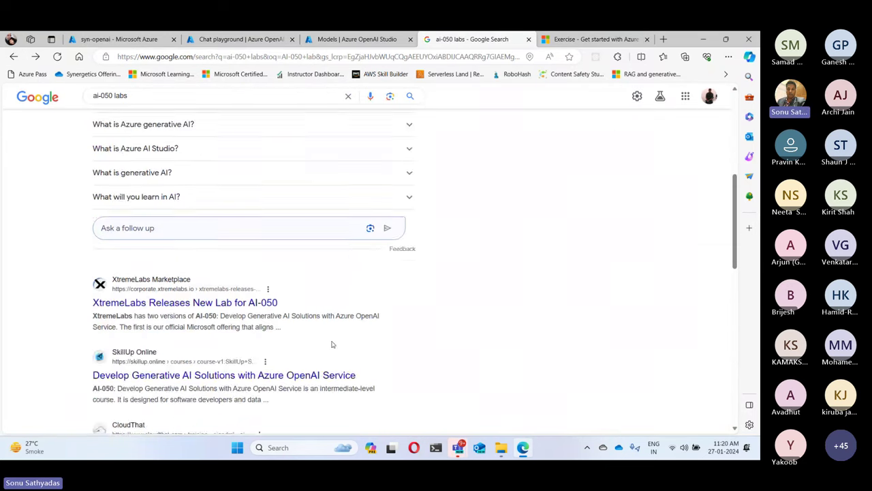
{"action": "scroll", "coordinate": [330, 341], "scroll_direction": "up", "scroll_amount": 4}
{"action": "left_click", "coordinate": [165, 113]}
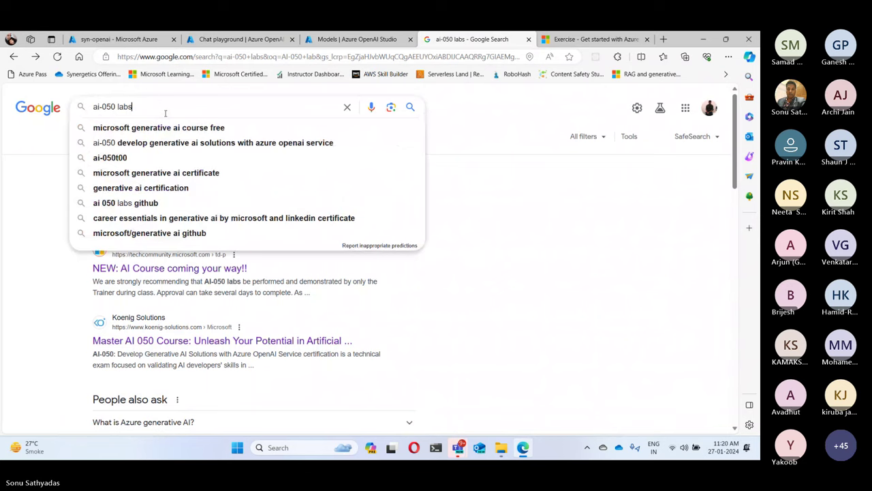
{"action": "type", "text": "on gi"}
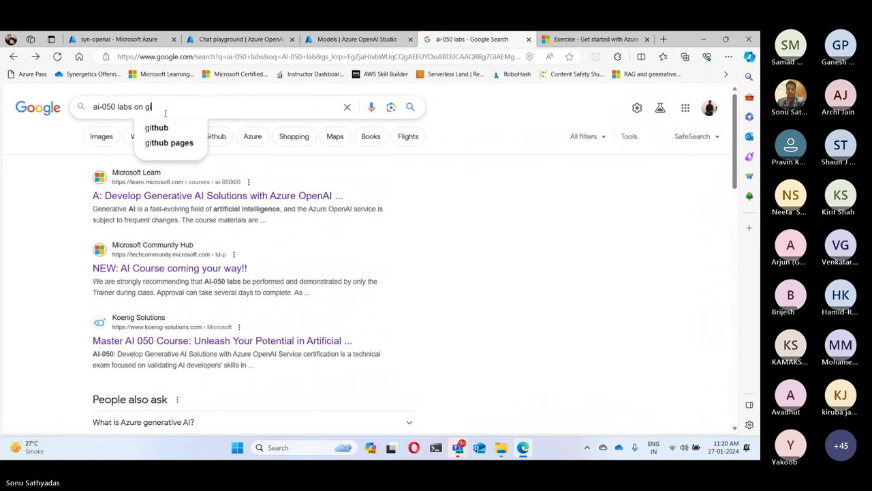
{"action": "type", "text": "thub"}
{"action": "key", "text": "Return"}
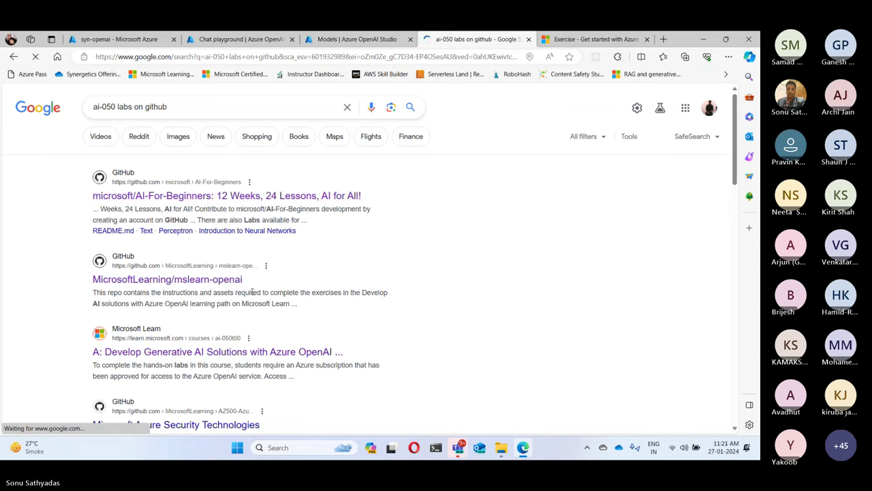
Open the MicrosoftLearning/mslearn-openai GitHub repository from the results and go into its Instructions folder.
{"action": "scroll", "coordinate": [253, 292], "scroll_direction": "down", "scroll_amount": 1}
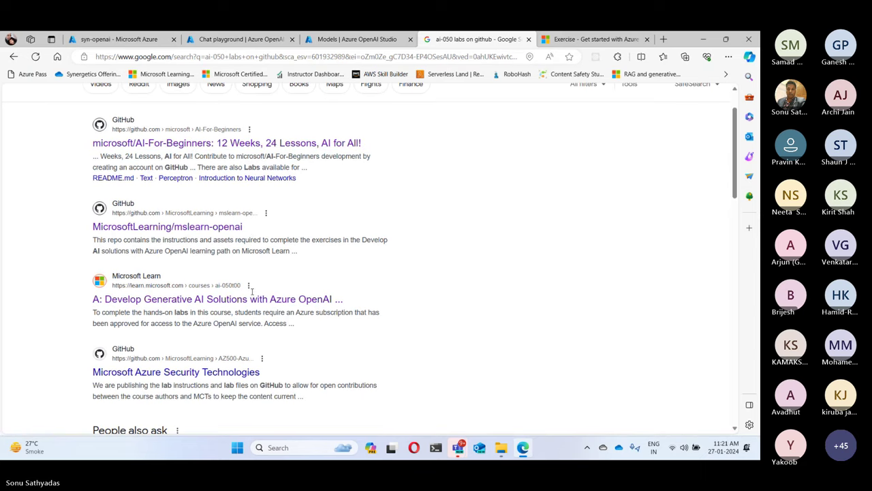
{"action": "left_click", "coordinate": [156, 229]}
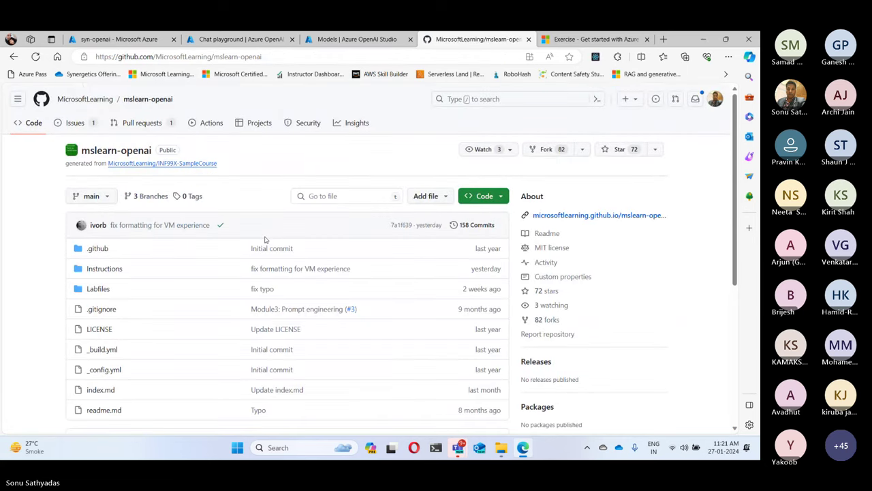
{"action": "scroll", "coordinate": [266, 239], "scroll_direction": "down", "scroll_amount": 3}
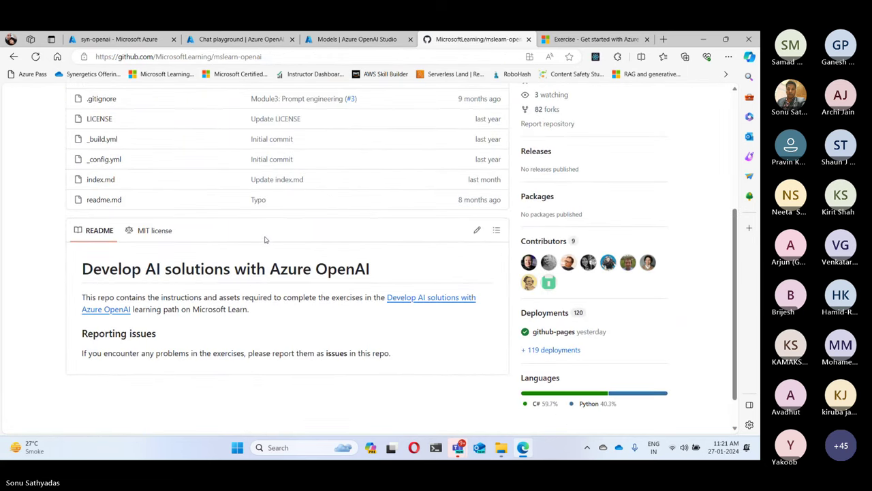
{"action": "scroll", "coordinate": [265, 239], "scroll_direction": "up", "scroll_amount": 3}
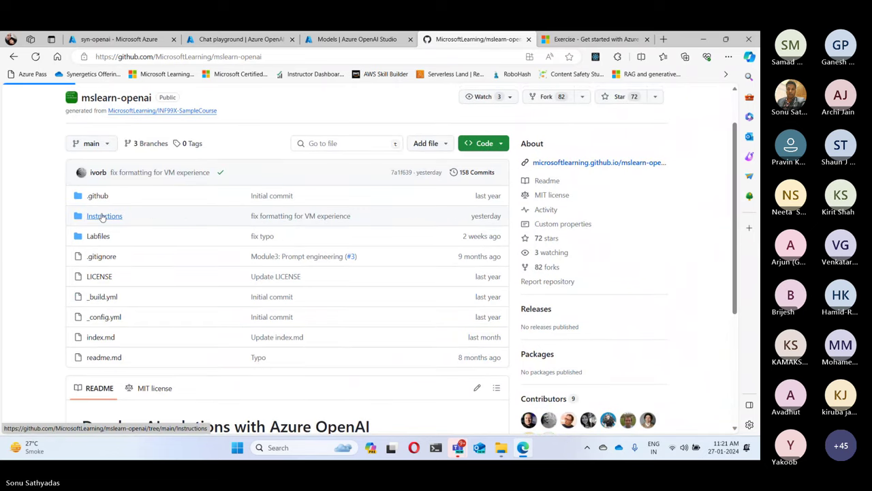
{"action": "left_click", "coordinate": [103, 216]}
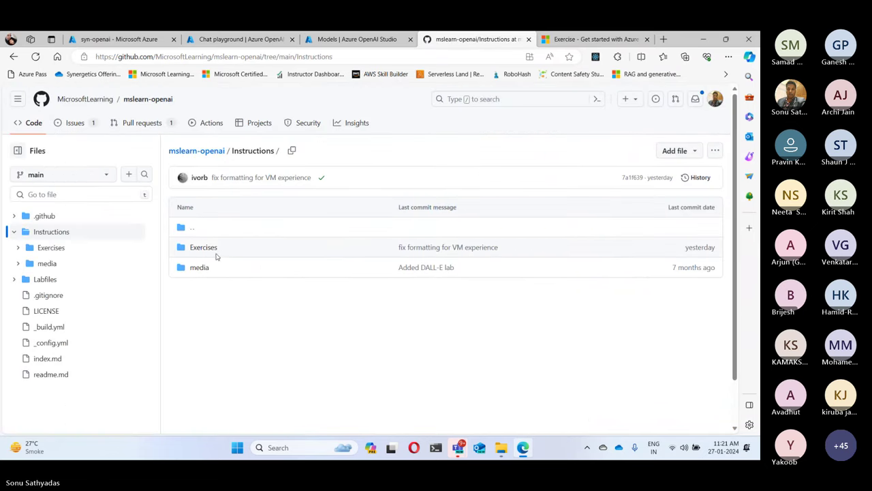
Look into the Exercises folder, return to the mslearn-openai repository root and download the repository as a ZIP.
{"action": "left_click", "coordinate": [212, 249]}
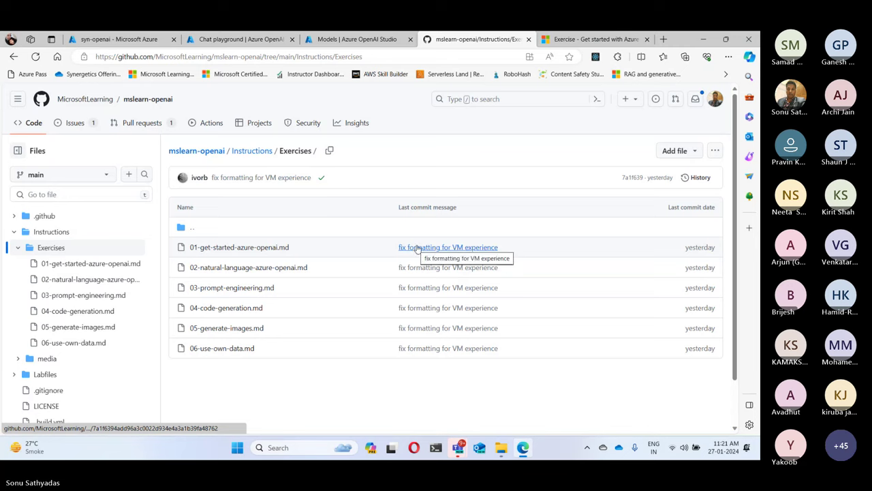
{"action": "left_click", "coordinate": [212, 154]}
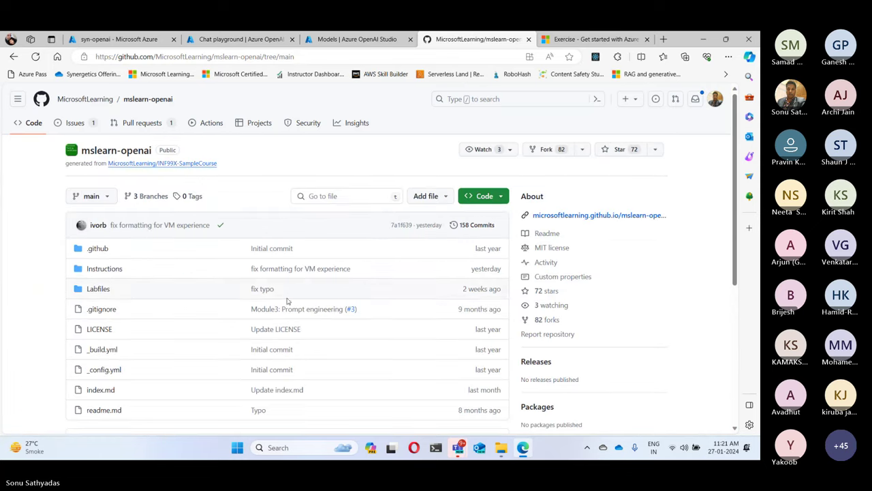
{"action": "left_click", "coordinate": [484, 196]}
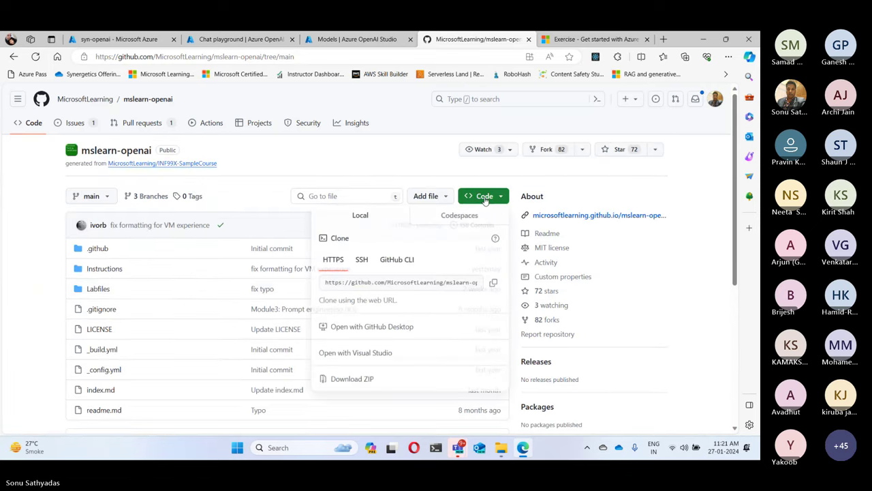
{"action": "left_click", "coordinate": [370, 380]}
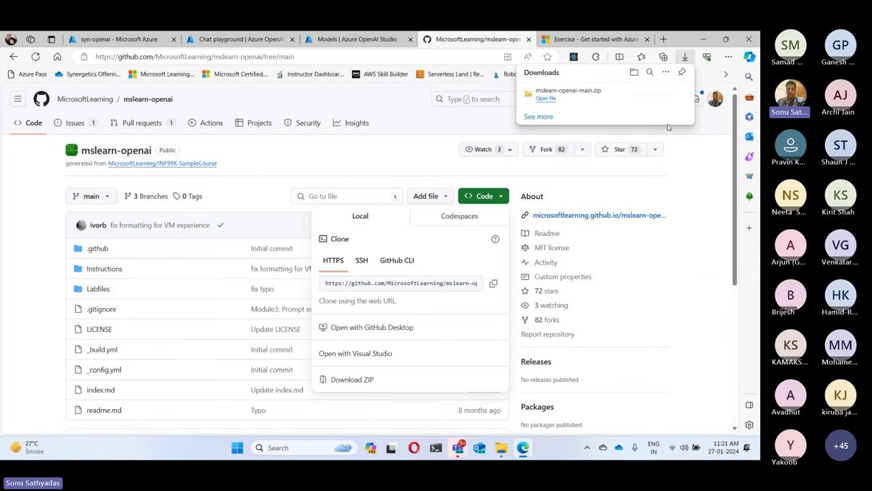
Copy the mslearn-openai repository's address, post it as a link in the Teams meeting chat and minimise the meeting window.
{"action": "left_click", "coordinate": [289, 57]}
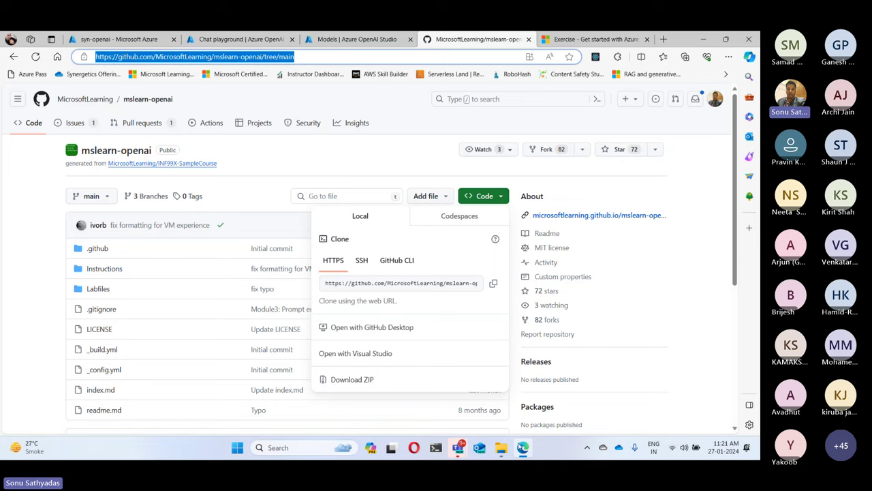
{"action": "mouse_move", "coordinate": [529, 449]}
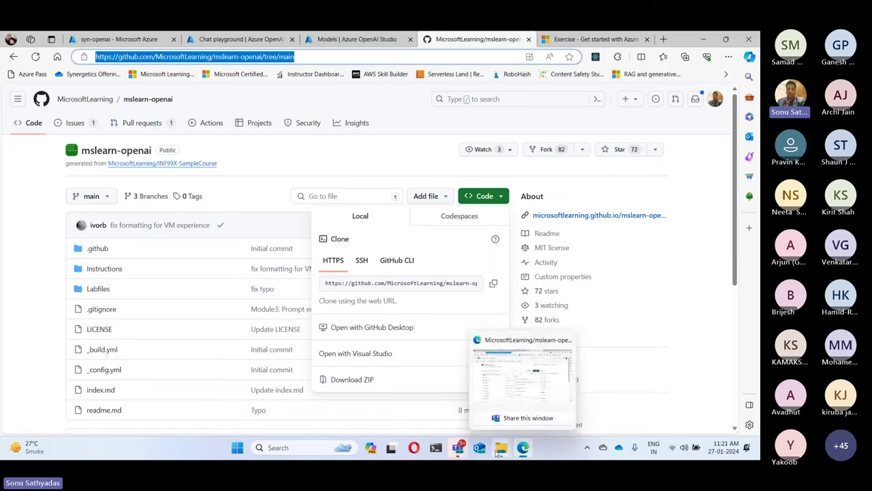
{"action": "left_click", "coordinate": [457, 447]}
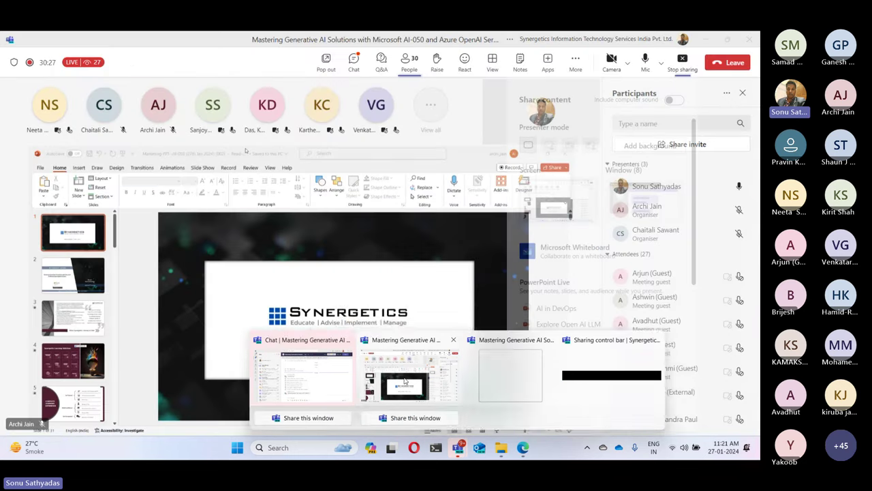
{"action": "left_click", "coordinate": [405, 381]}
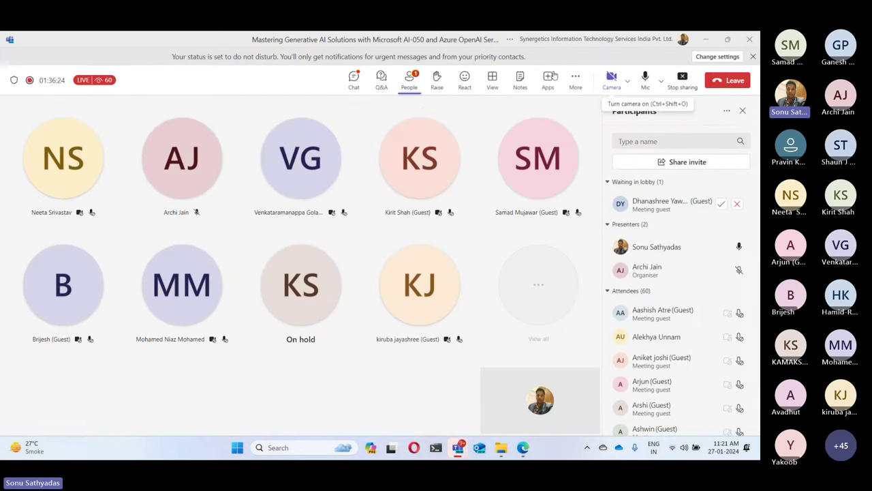
{"action": "left_click", "coordinate": [354, 79]}
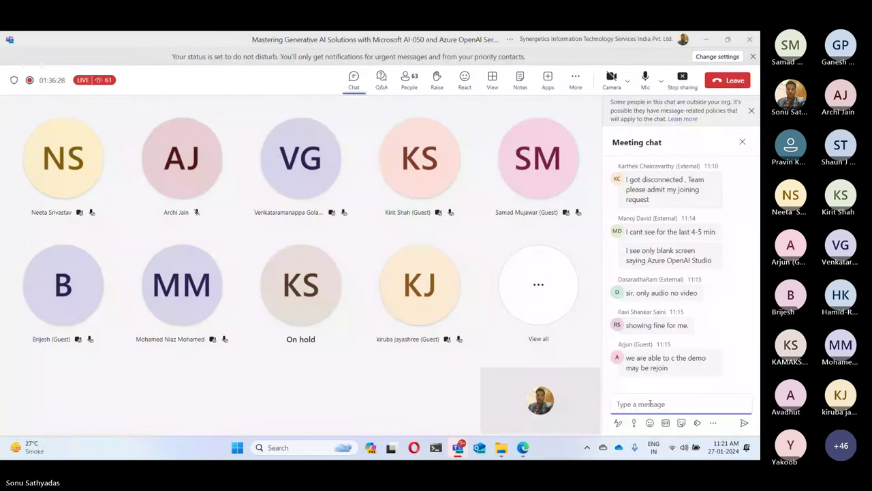
{"action": "type", "text": "MicrosoftLearning/mslearn-openai (github.com)"}
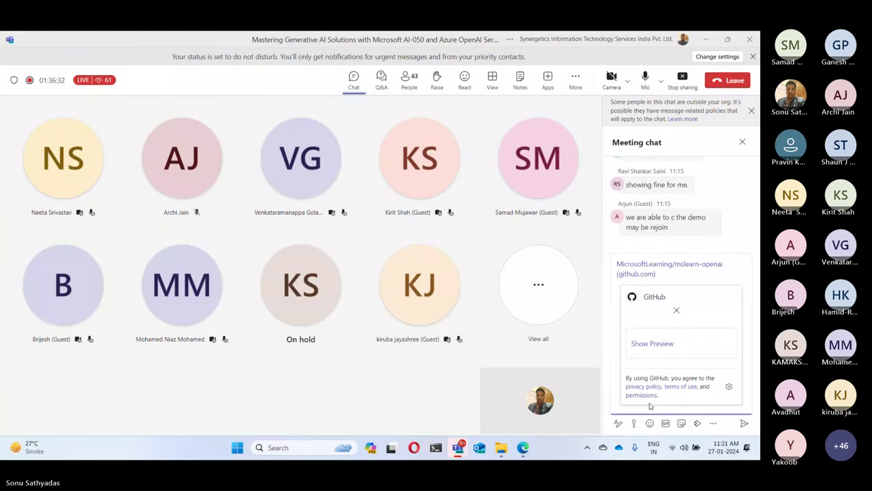
{"action": "key", "text": "Return"}
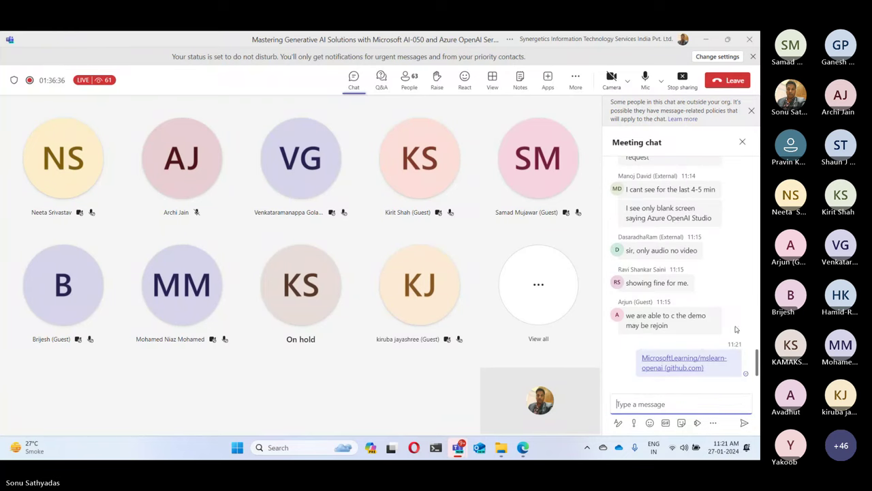
{"action": "scroll", "coordinate": [735, 329], "scroll_direction": "up", "scroll_amount": 2}
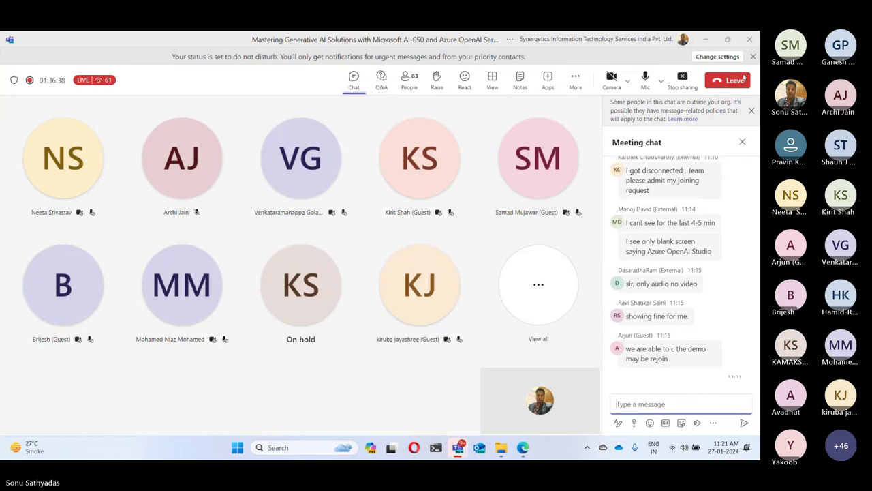
{"action": "left_click", "coordinate": [706, 40]}
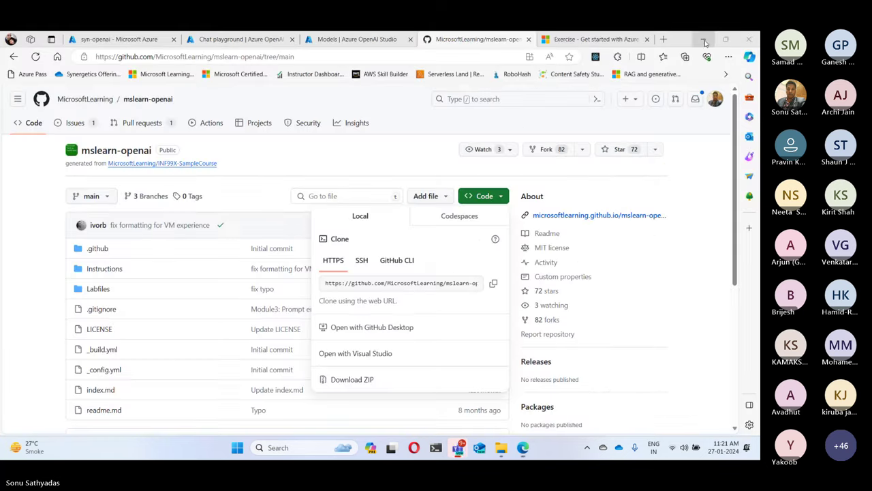
Close the "Exercise - Get started with Azure OpenAI" page and minimise the browser window.
{"action": "left_click", "coordinate": [599, 38]}
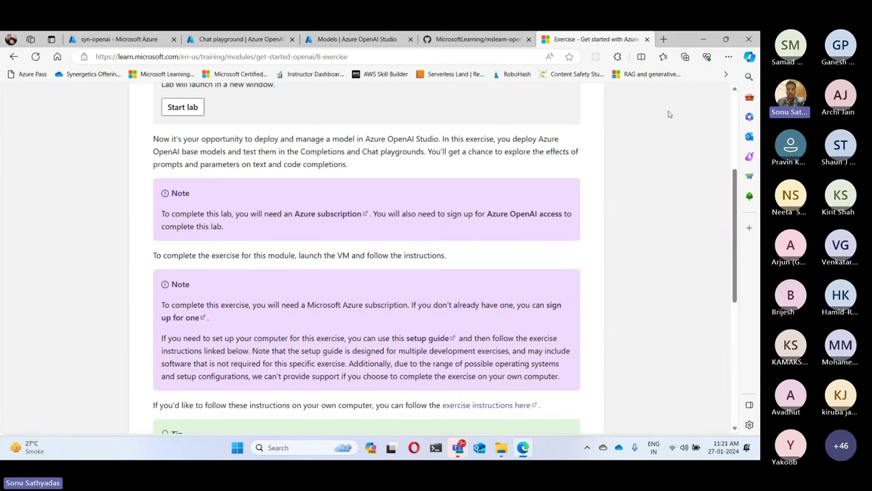
{"action": "left_click", "coordinate": [522, 447]}
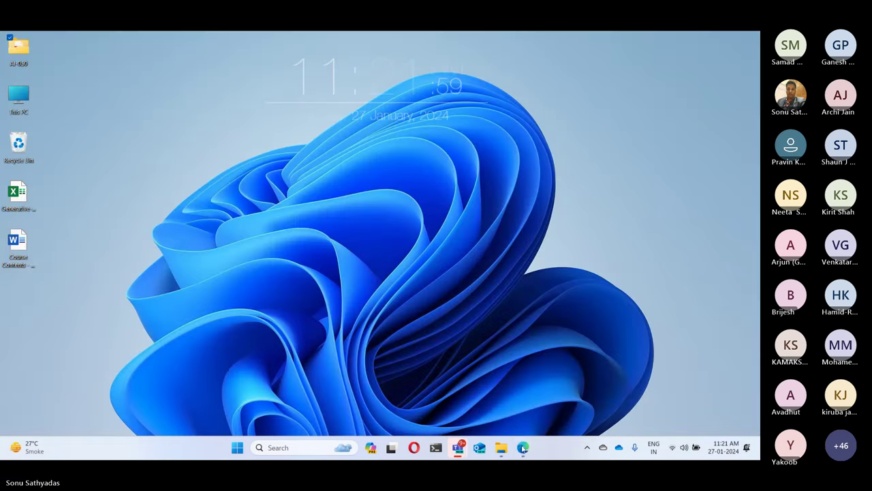
{"action": "left_click", "coordinate": [523, 447]}
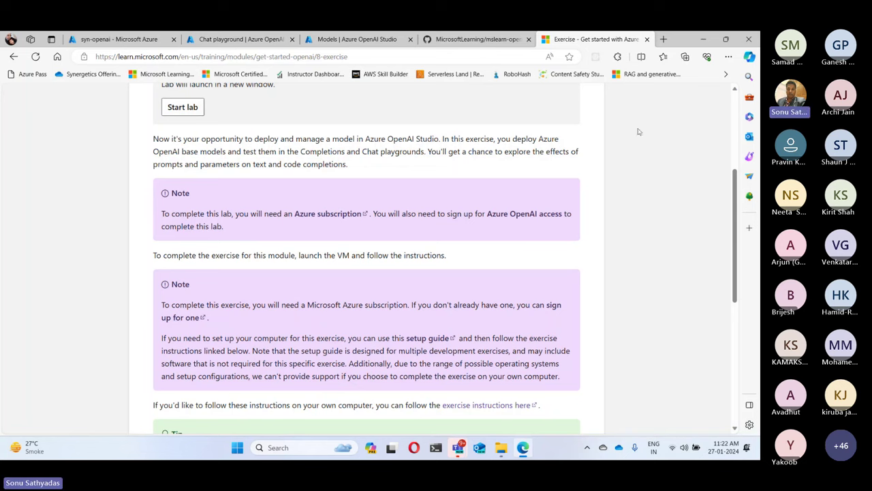
{"action": "left_click", "coordinate": [646, 39]}
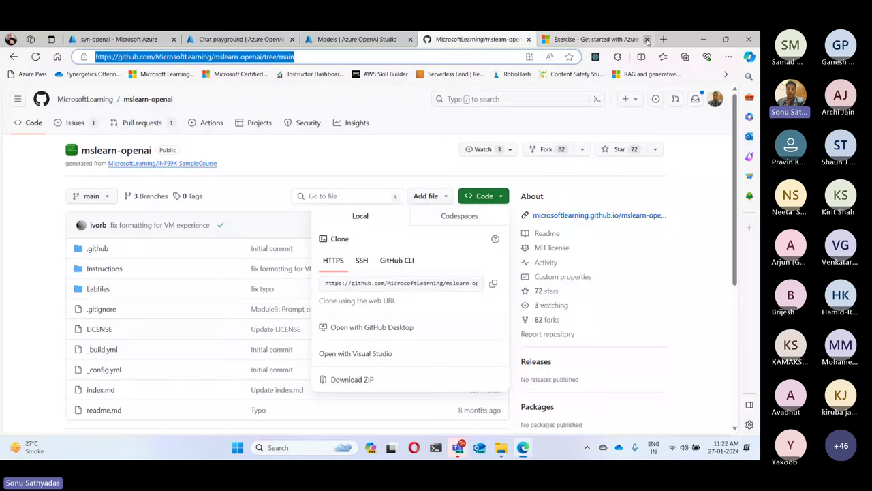
{"action": "left_click", "coordinate": [703, 38]}
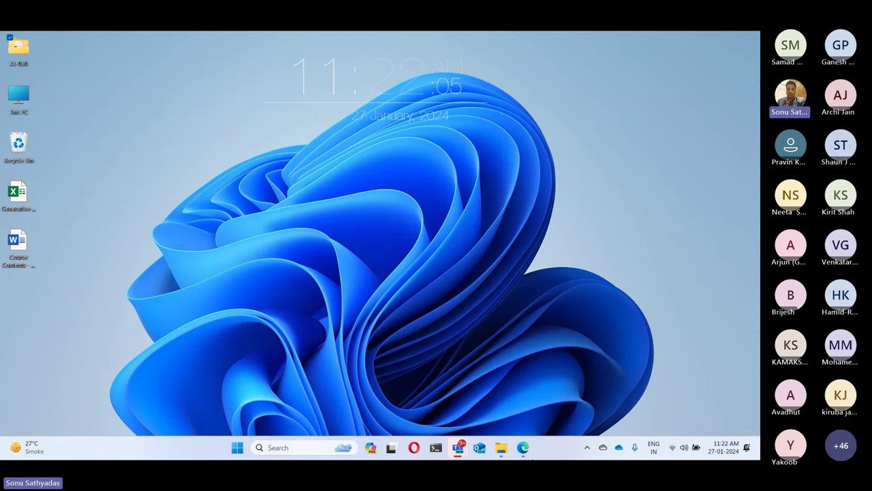
Close the AE folder window, switch to File Explorer's Downloads folder and extract the mslearn-openai-main archive to the suggested destination.
{"action": "mouse_move", "coordinate": [501, 447]}
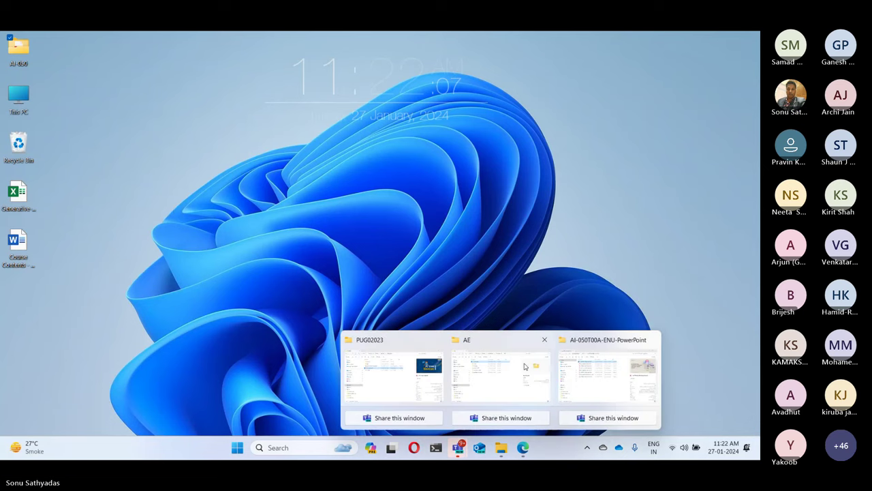
{"action": "left_click", "coordinate": [544, 339]}
{"action": "left_click", "coordinate": [436, 378]}
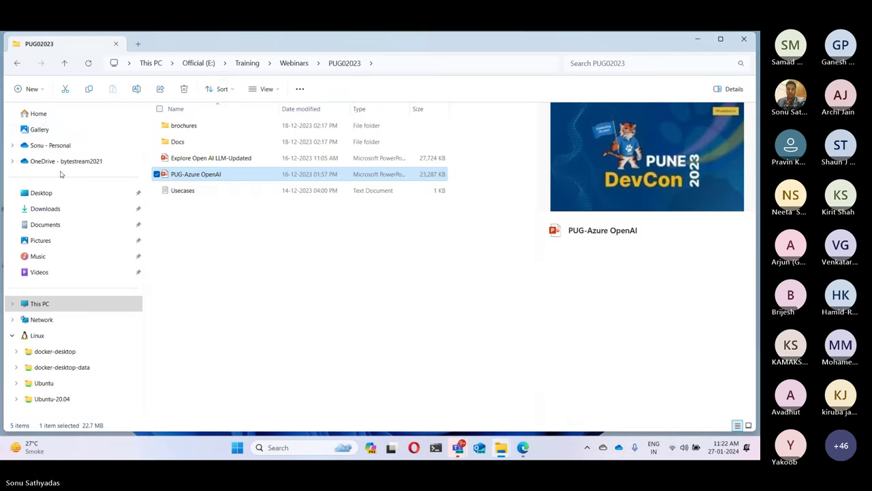
{"action": "left_click", "coordinate": [48, 208]}
{"action": "left_click", "coordinate": [224, 128]}
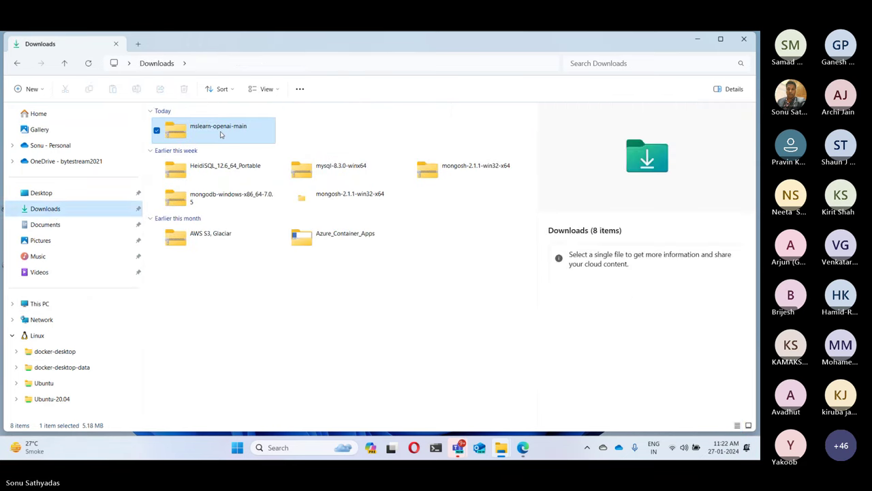
{"action": "right_click", "coordinate": [228, 127]}
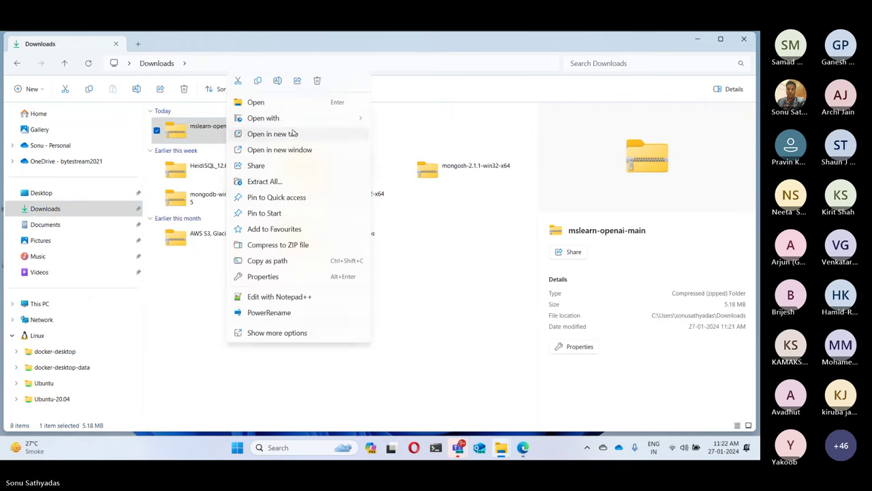
{"action": "left_click", "coordinate": [282, 182]}
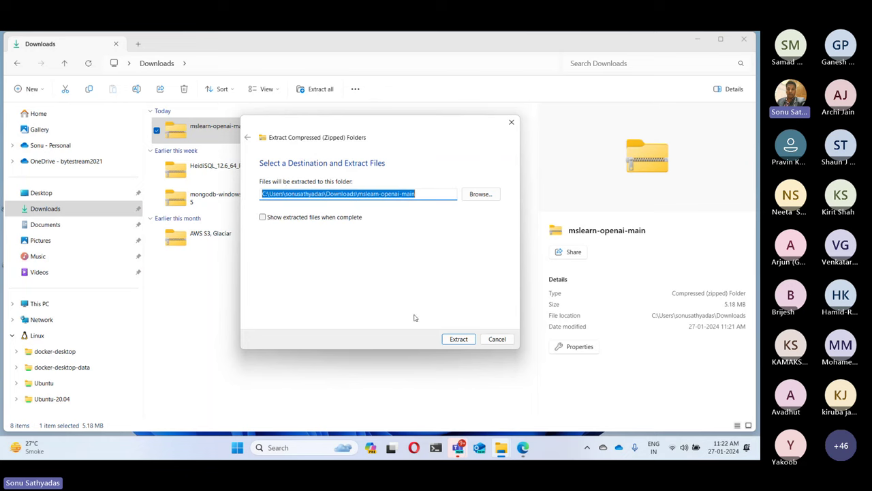
{"action": "left_click", "coordinate": [458, 339]}
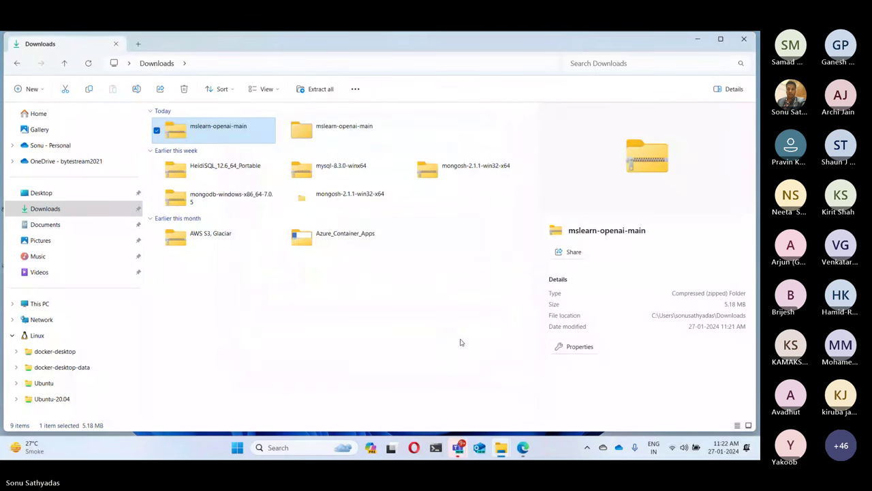
Go into the inner folder of the extracted mslearn-openai-main directory and open it in Visual Studio Code.
{"action": "left_click", "coordinate": [329, 143]}
{"action": "double_click", "coordinate": [327, 137]}
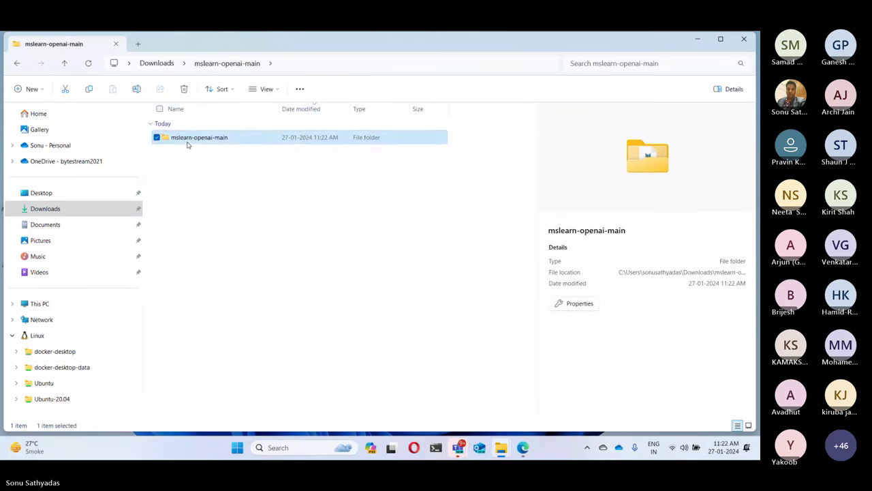
{"action": "double_click", "coordinate": [187, 142]}
{"action": "right_click", "coordinate": [243, 325]}
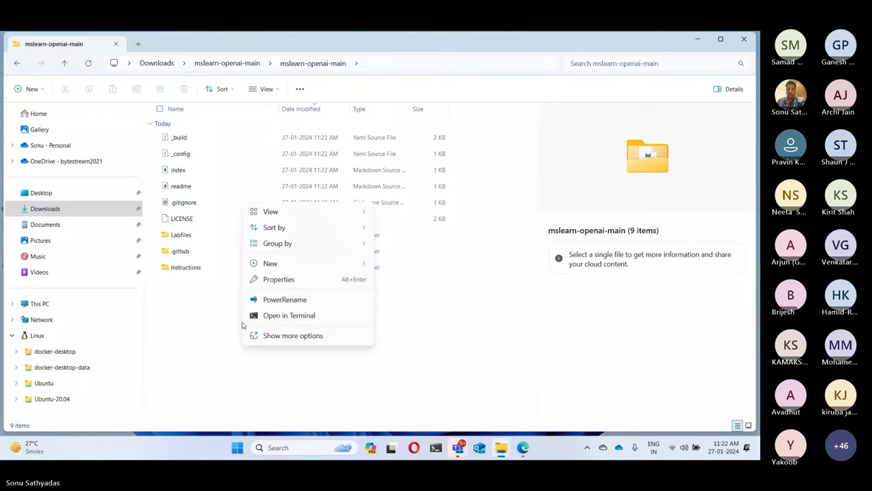
{"action": "left_click", "coordinate": [282, 341]}
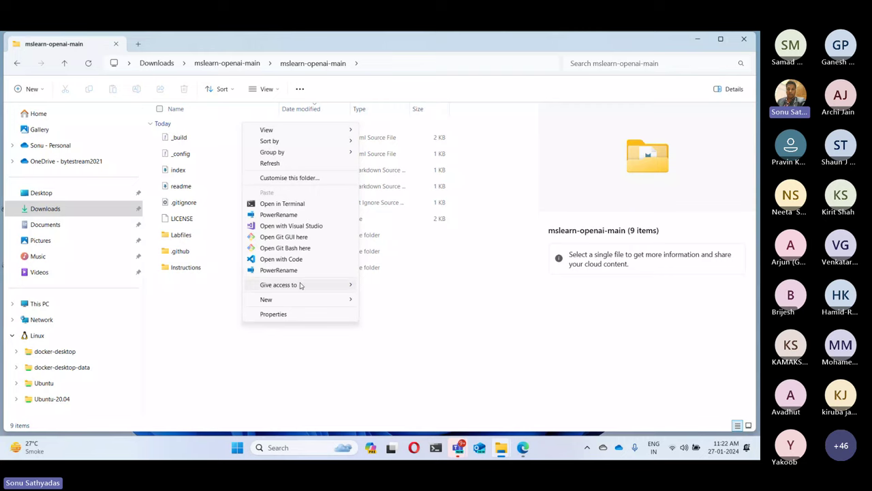
{"action": "left_click", "coordinate": [346, 258]}
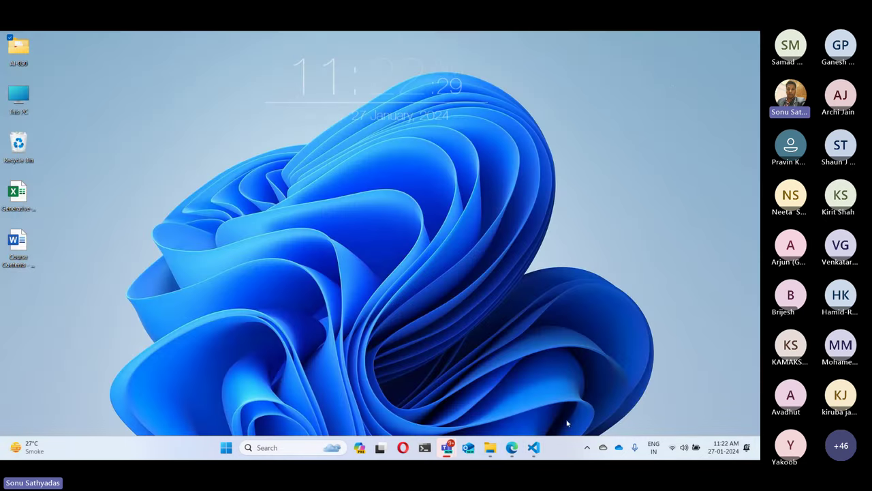
{"action": "left_click", "coordinate": [536, 447]}
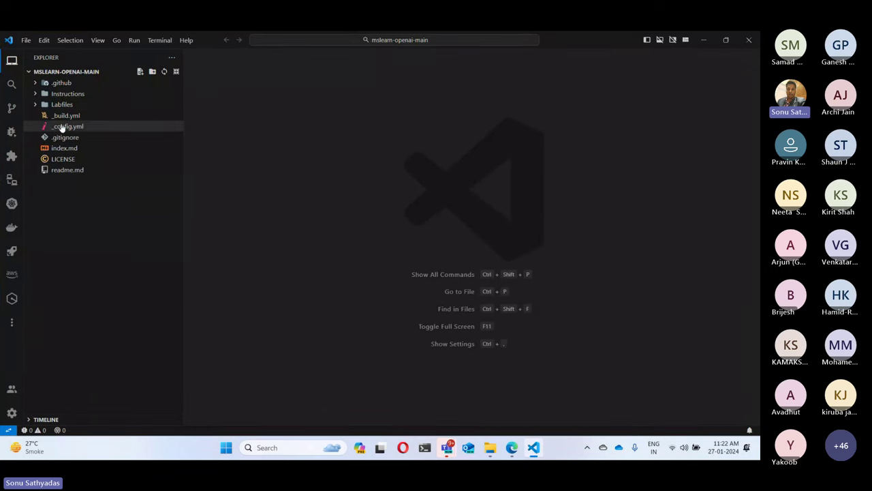
Open 01-get-started-azure-openai.md from Instructions/Exercises, show its Markdown preview and close the source file.
{"action": "left_click", "coordinate": [40, 94]}
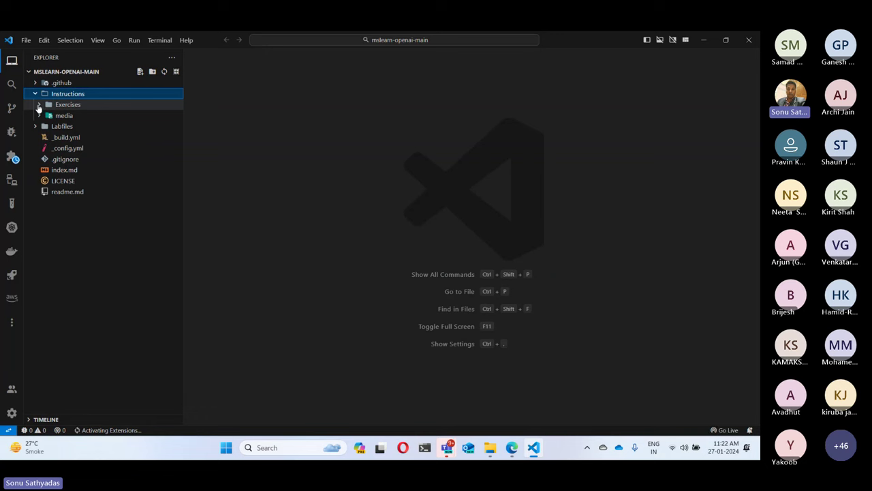
{"action": "left_click", "coordinate": [39, 106]}
{"action": "left_click", "coordinate": [100, 116]}
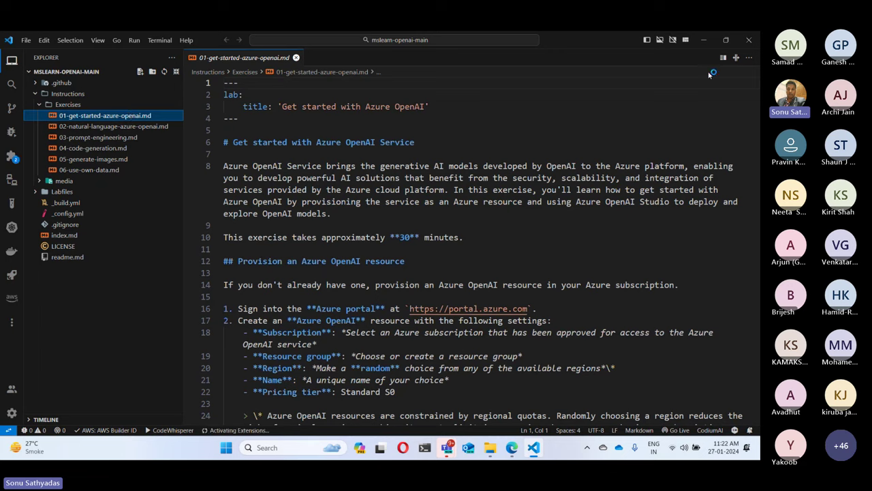
{"action": "key", "text": "ctrl+k"}
{"action": "key", "text": "v"}
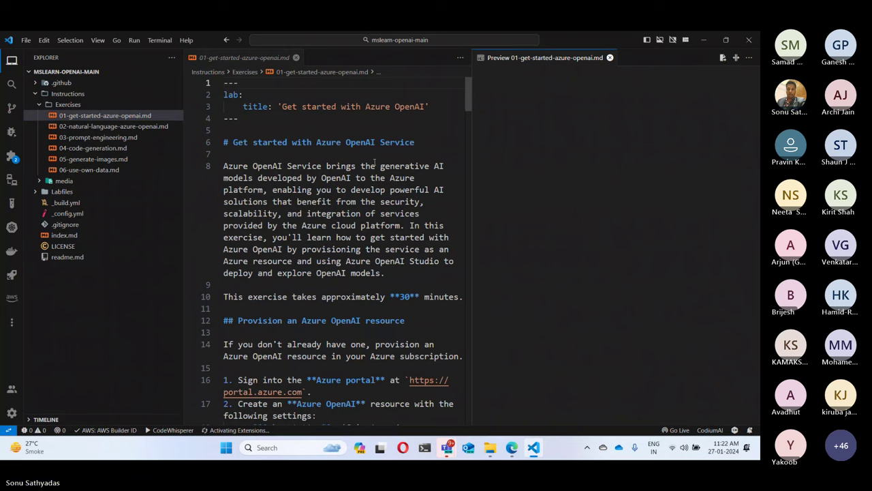
{"action": "left_click", "coordinate": [296, 57]}
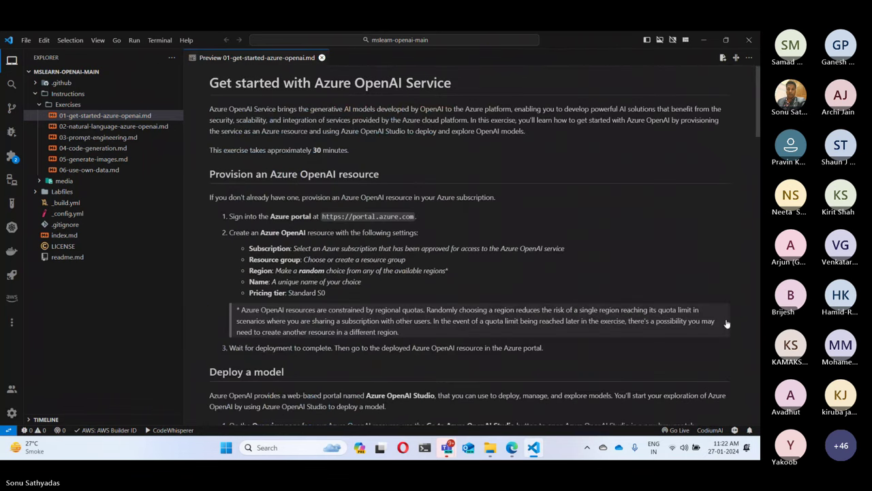
Examine the previewed exercise's instructions and highlight the heading "Provision an Azure OpenAI resource".
{"action": "scroll", "coordinate": [432, 196], "scroll_direction": "down", "scroll_amount": 3}
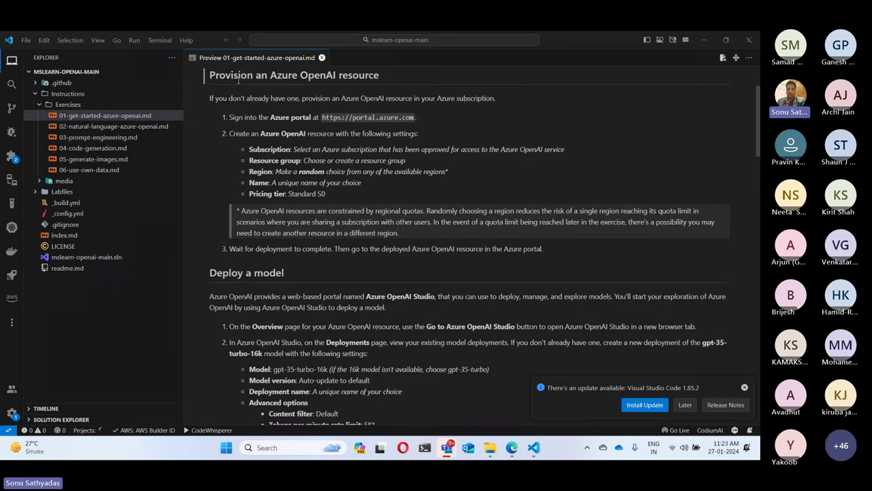
{"action": "left_click_drag", "start_coordinate": [235, 77], "coordinate": [390, 73]}
{"action": "scroll", "coordinate": [390, 73], "scroll_direction": "up", "scroll_amount": 1}
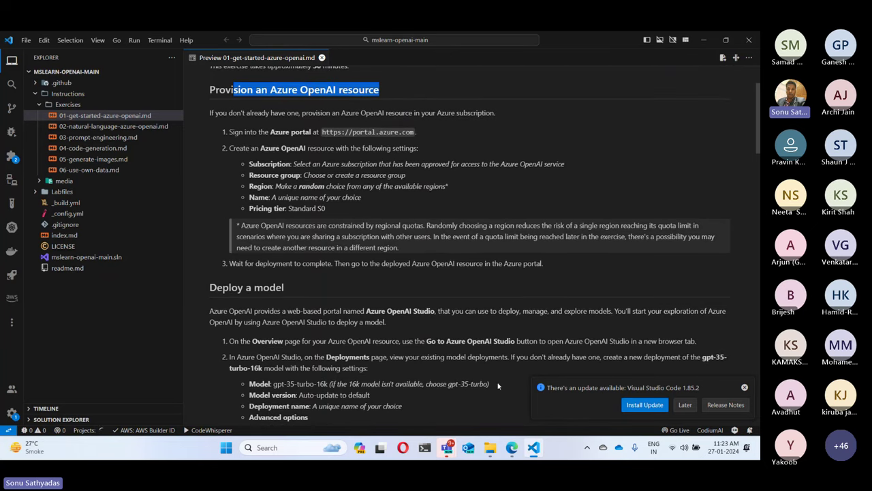
Switch to Edge, show the syn-openai resource's overview in the Azure portal and highlight its name.
{"action": "left_click", "coordinate": [513, 448]}
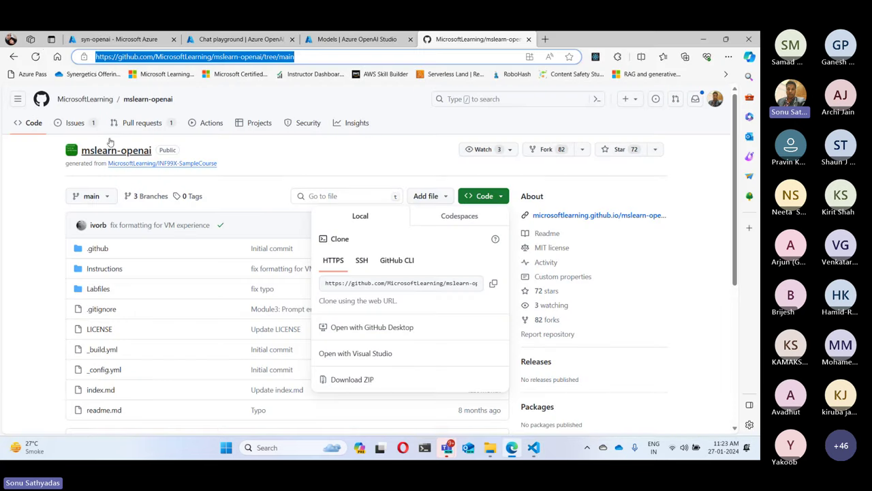
{"action": "left_click", "coordinate": [123, 39]}
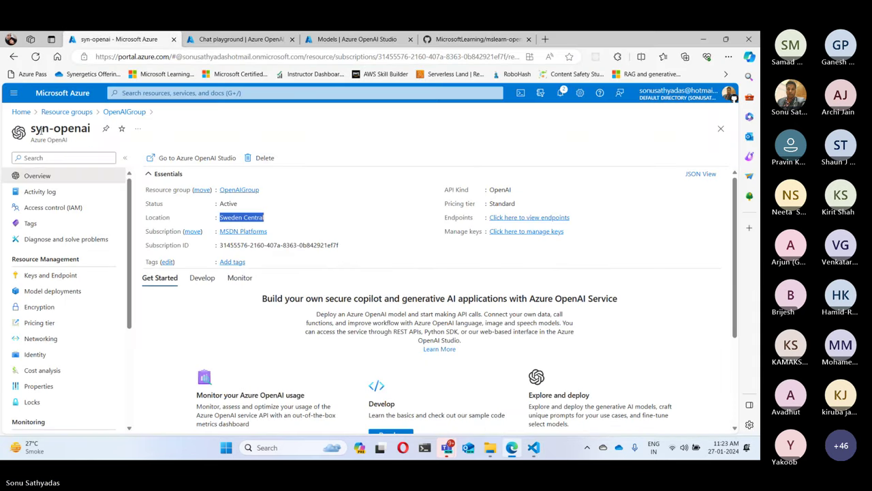
{"action": "triple_click", "coordinate": [60, 128]}
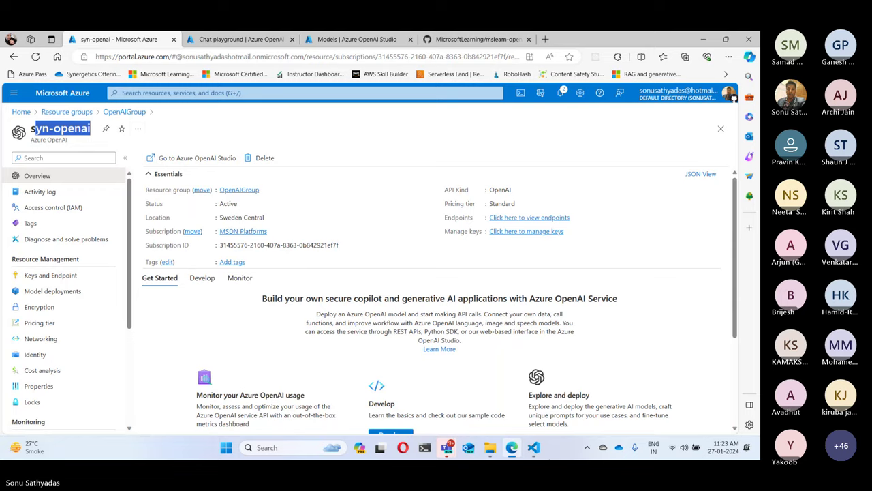
Switch to Visual Studio Code and highlight the deployment settings and the gpt-35-turbo-16k model name under "Deploy a model".
{"action": "left_click", "coordinate": [512, 449]}
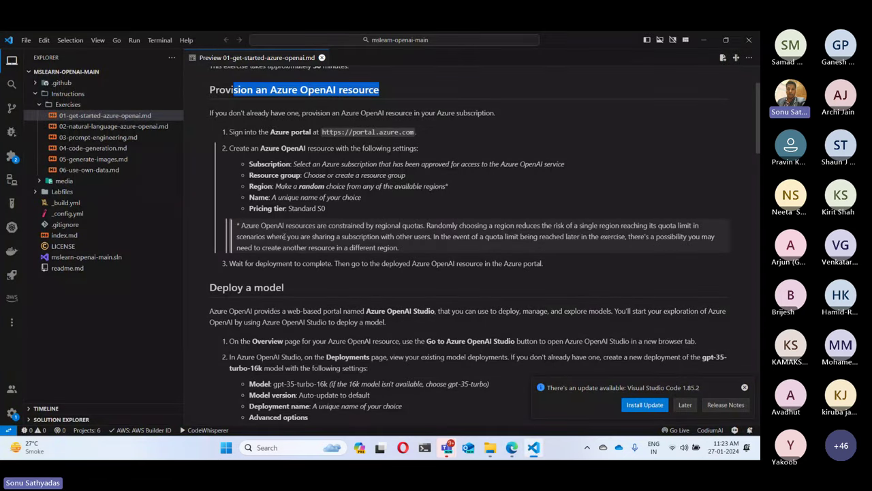
{"action": "scroll", "coordinate": [261, 181], "scroll_direction": "down", "scroll_amount": 4}
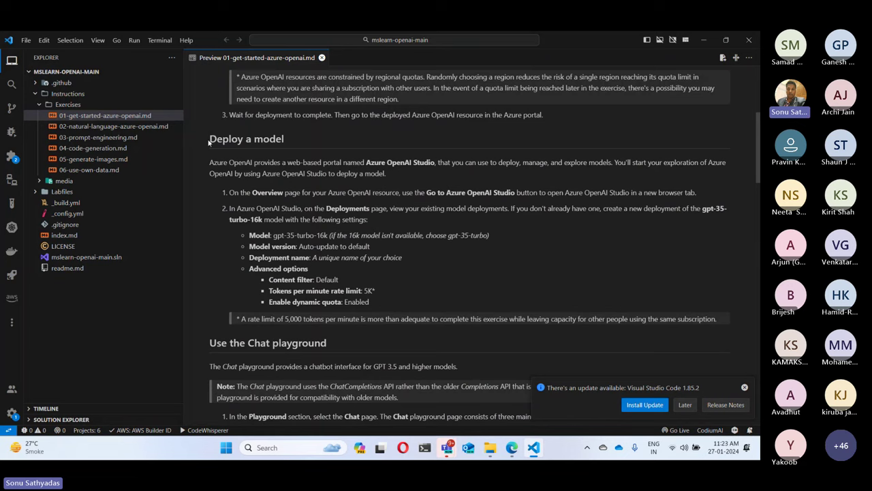
{"action": "left_click_drag", "start_coordinate": [238, 208], "coordinate": [324, 318]}
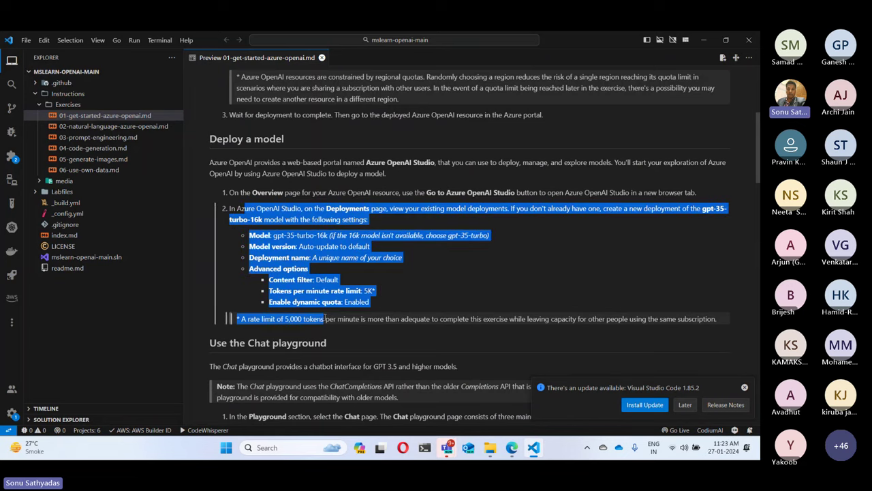
{"action": "left_click", "coordinate": [253, 220]}
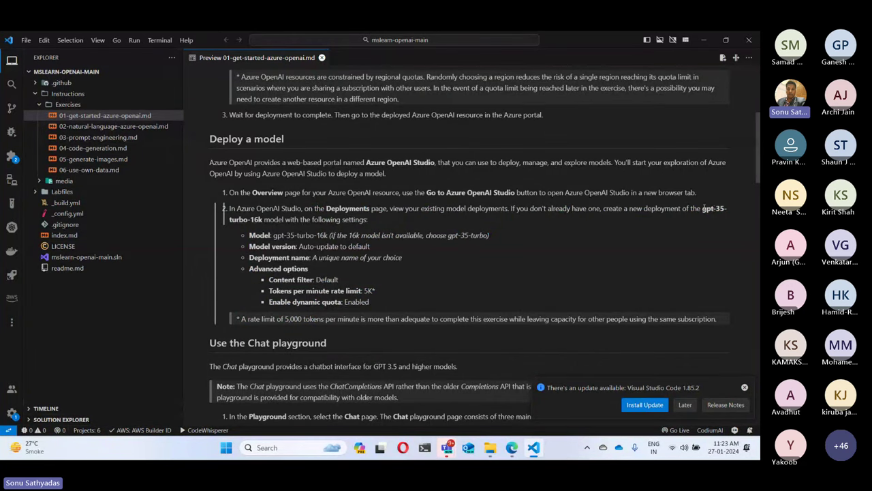
{"action": "left_click_drag", "start_coordinate": [703, 208], "coordinate": [728, 210]}
Switch to Azure OpenAI Studio in Edge, view its models and deployments, and highlight the gpt-35-turbo-16k deployment name.
{"action": "key", "text": "alt+Tab"}
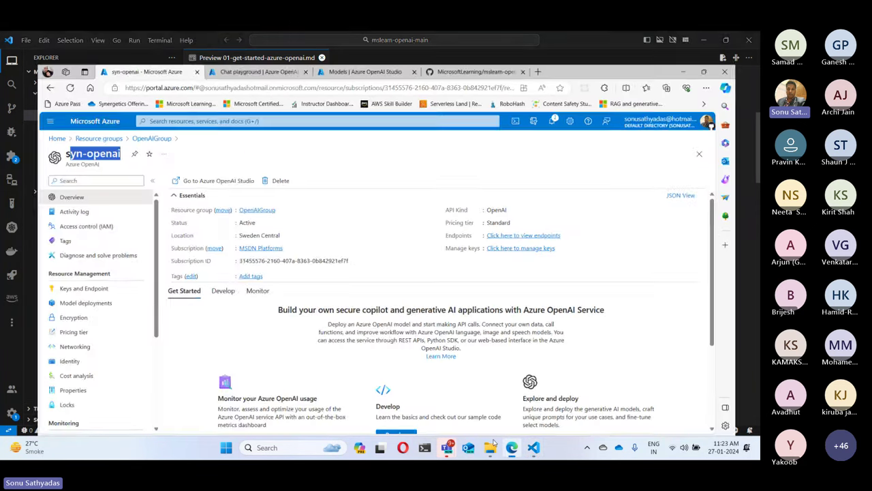
{"action": "key", "text": "ctrl+Tab"}
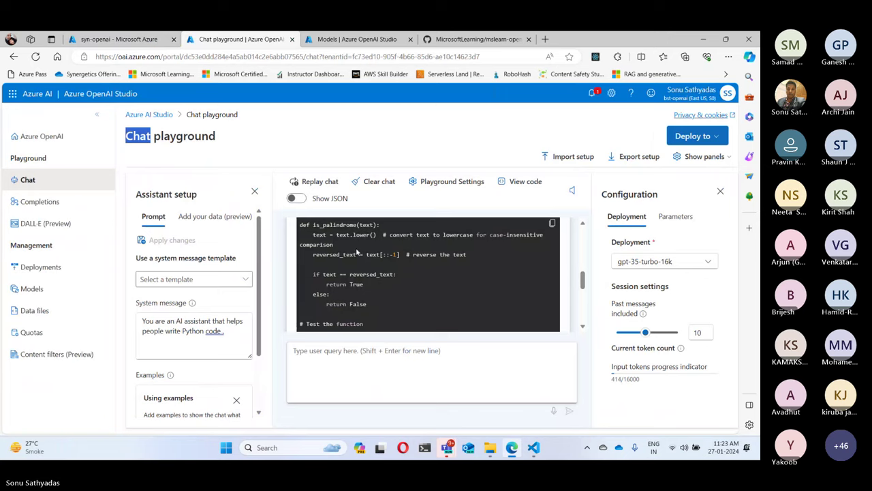
{"action": "left_click", "coordinate": [36, 289]}
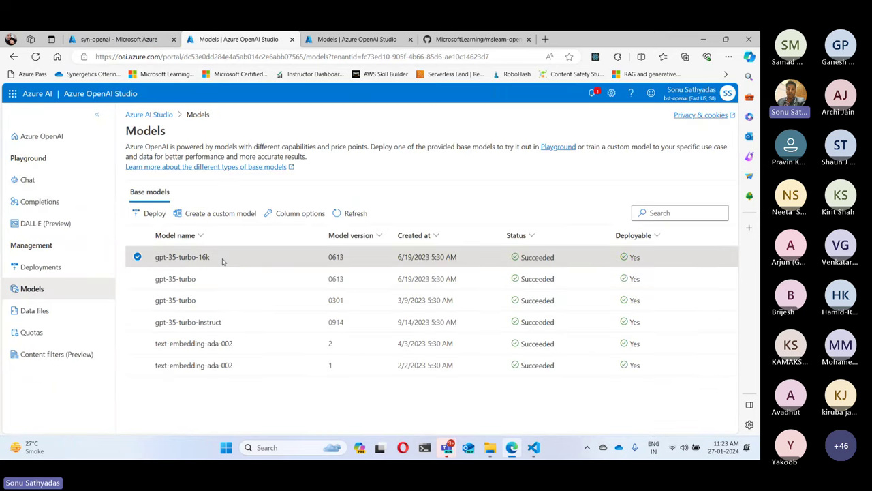
{"action": "left_click", "coordinate": [51, 269]}
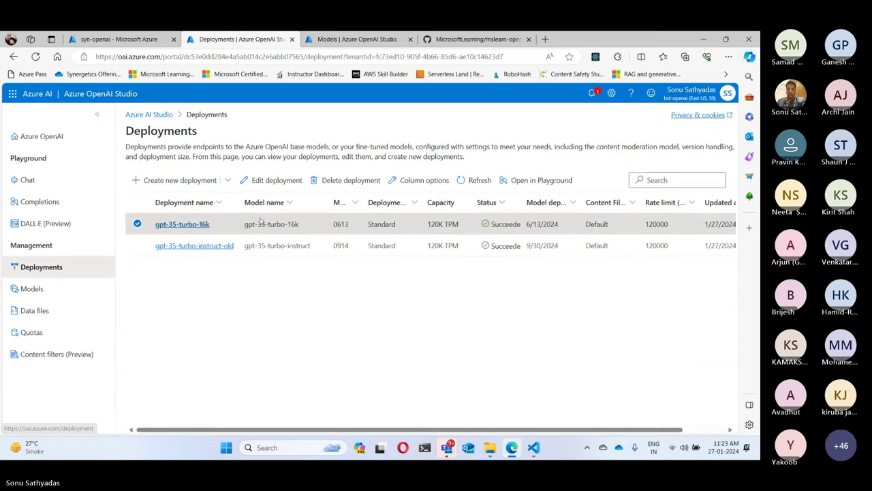
{"action": "left_click_drag", "start_coordinate": [212, 225], "coordinate": [156, 225]}
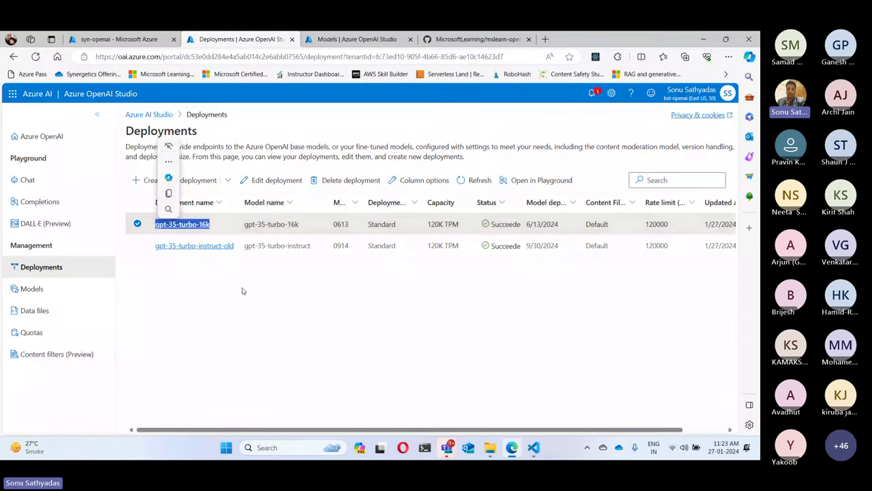
Switch to Visual Studio Code and highlight the Assistant setup description under "Use the Chat playground".
{"action": "left_click", "coordinate": [533, 447]}
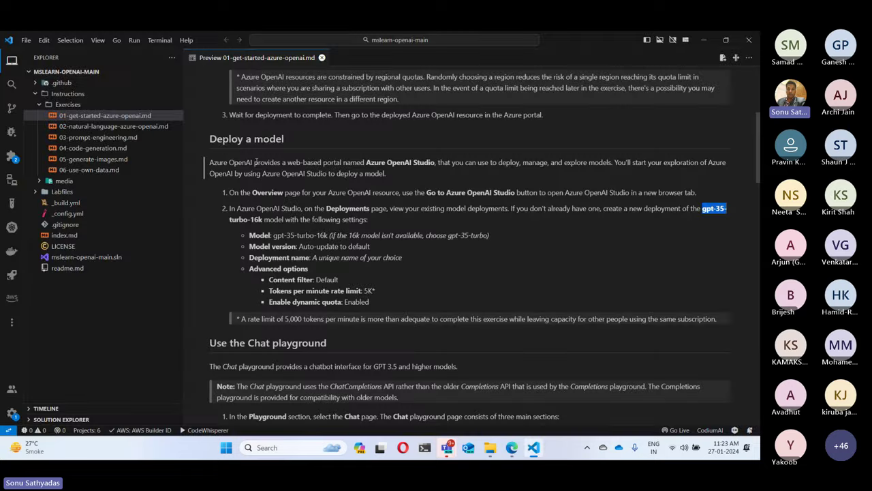
{"action": "scroll", "coordinate": [281, 283], "scroll_direction": "down", "scroll_amount": 3}
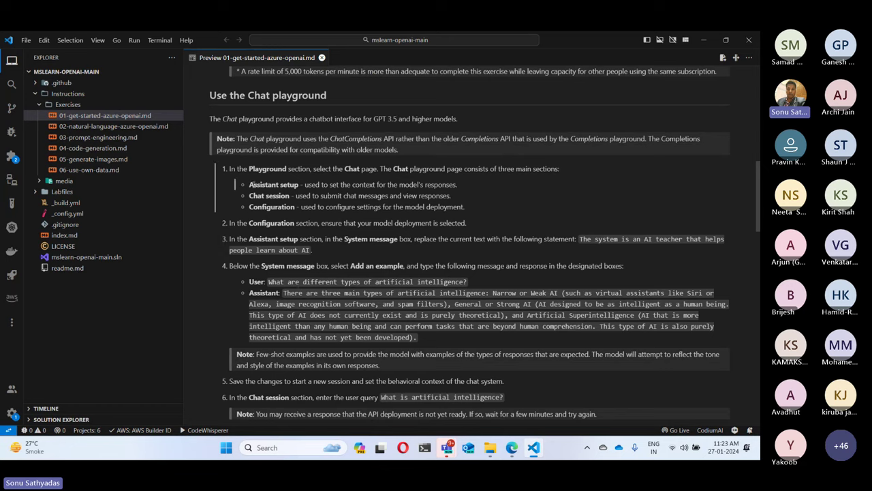
{"action": "left_click_drag", "start_coordinate": [250, 183], "coordinate": [458, 185]}
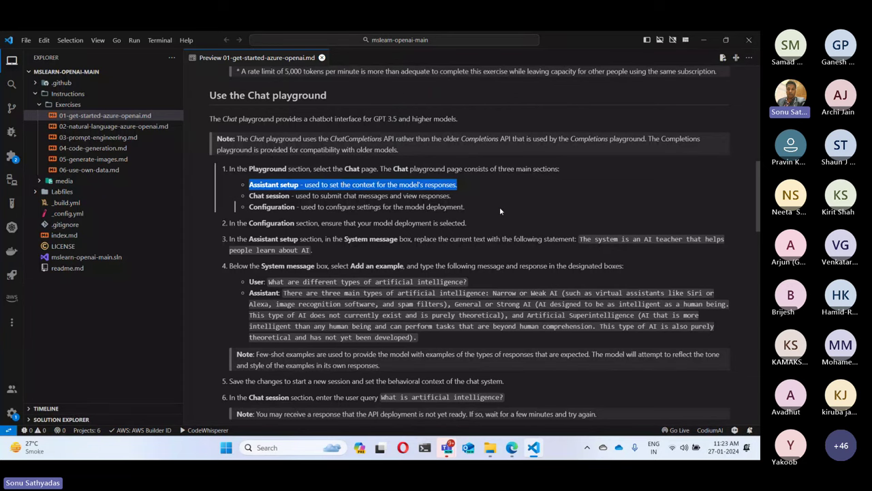
Switch to Azure OpenAI Studio, open the Chat playground, highlight the system message and review the palindrome code response.
{"action": "left_click", "coordinate": [511, 447]}
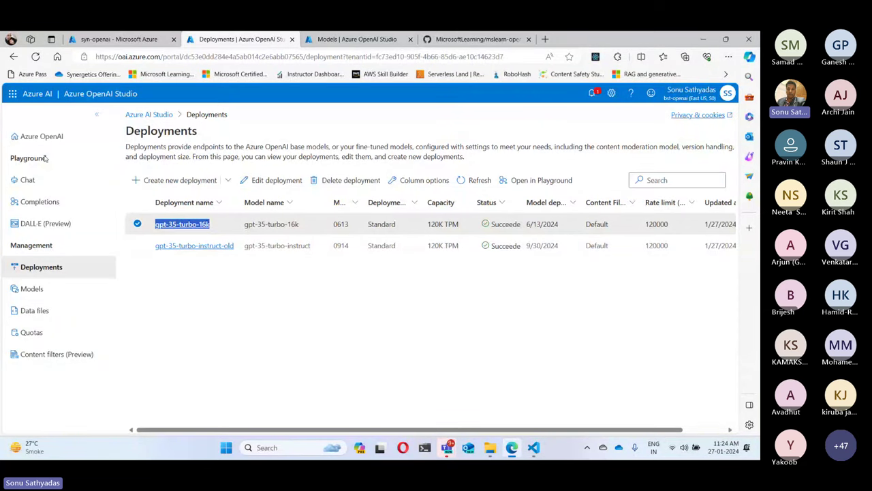
{"action": "left_click", "coordinate": [38, 182]}
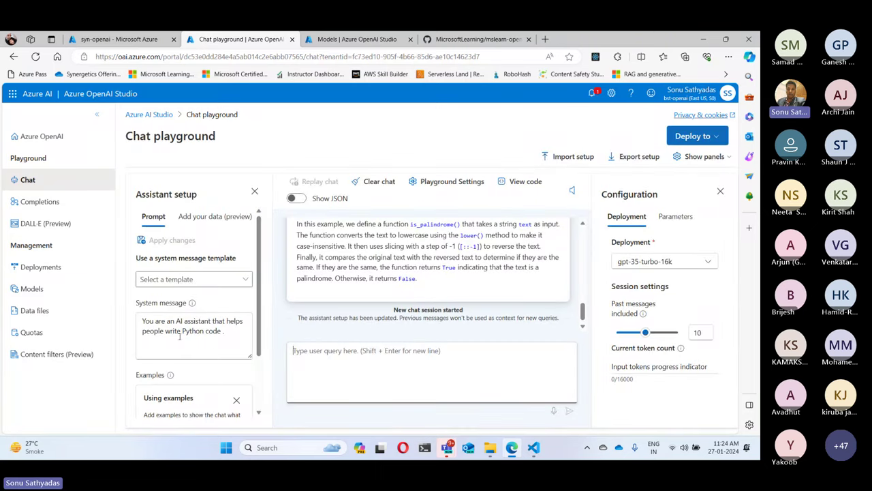
{"action": "left_click_drag", "start_coordinate": [225, 332], "coordinate": [141, 315]}
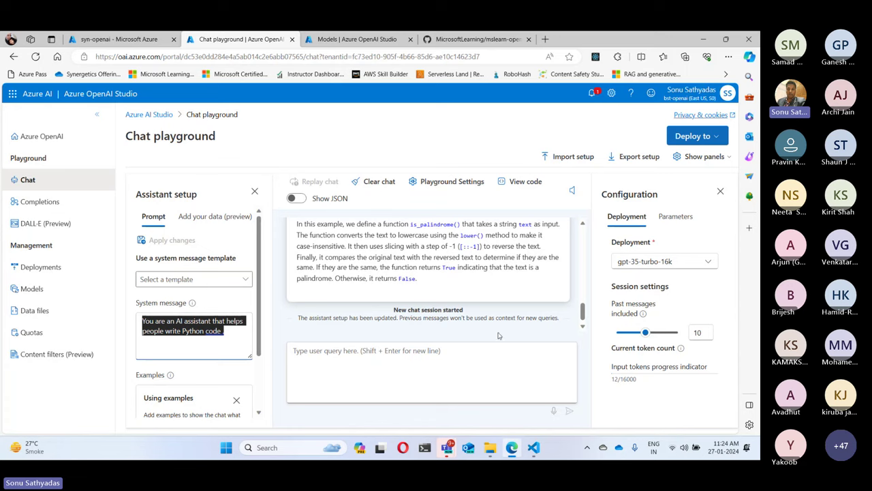
{"action": "scroll", "coordinate": [450, 320], "scroll_direction": "up", "scroll_amount": 2}
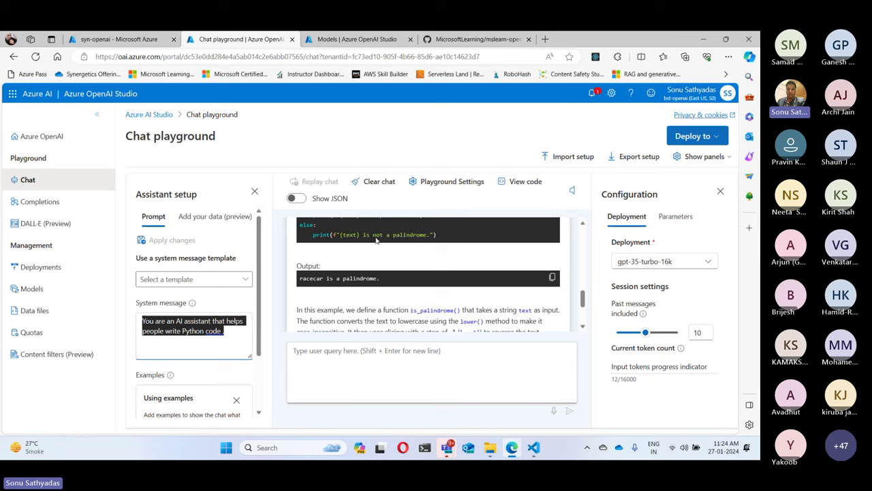
{"action": "left_click", "coordinate": [318, 355]}
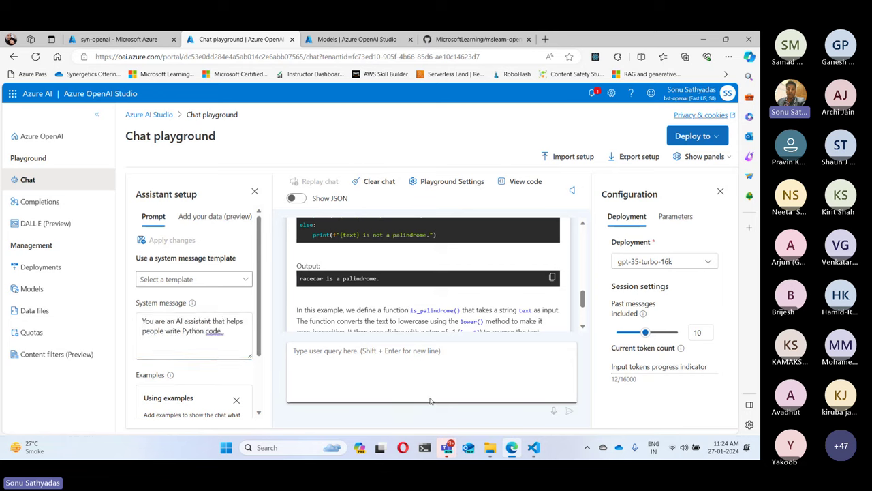
Switch to Visual Studio Code and highlight the exercise heading "Explore prompts and parameters".
{"action": "left_click", "coordinate": [533, 447]}
{"action": "scroll", "coordinate": [343, 253], "scroll_direction": "down", "scroll_amount": 10}
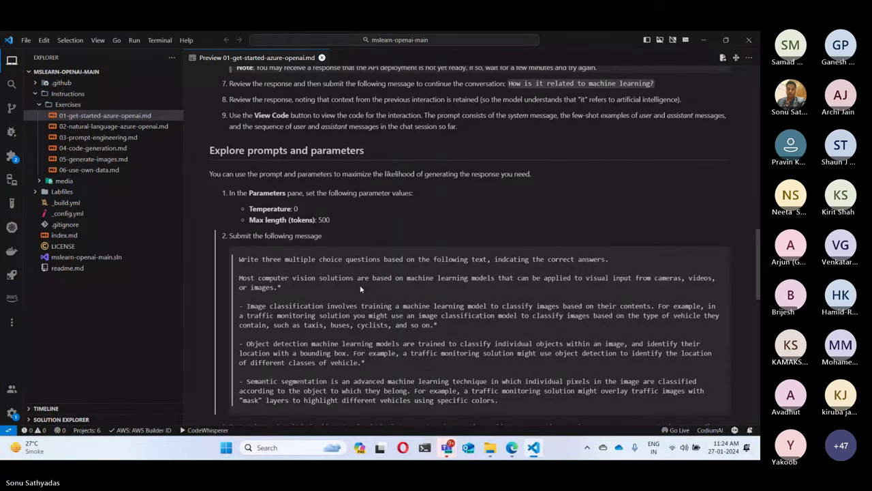
{"action": "left_click_drag", "start_coordinate": [210, 151], "coordinate": [367, 151]}
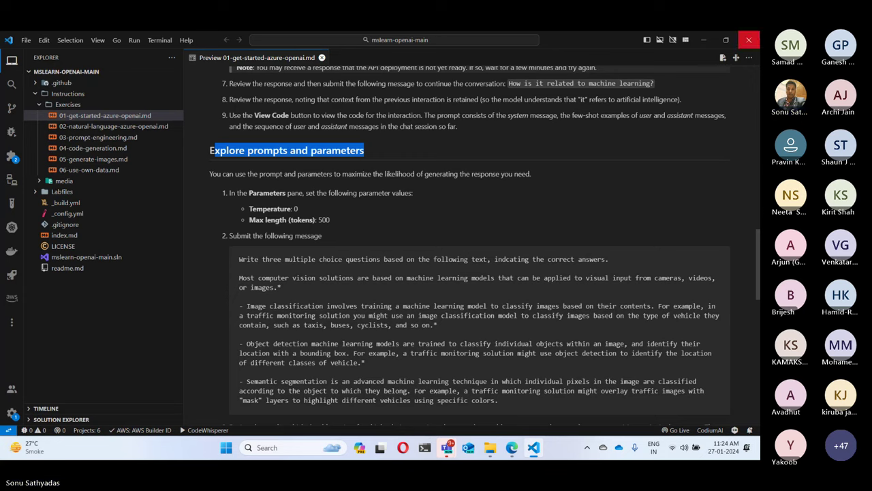
Switch to the Chat playground, show the configuration's parameters and highlight the Max response label.
{"action": "left_click", "coordinate": [512, 447]}
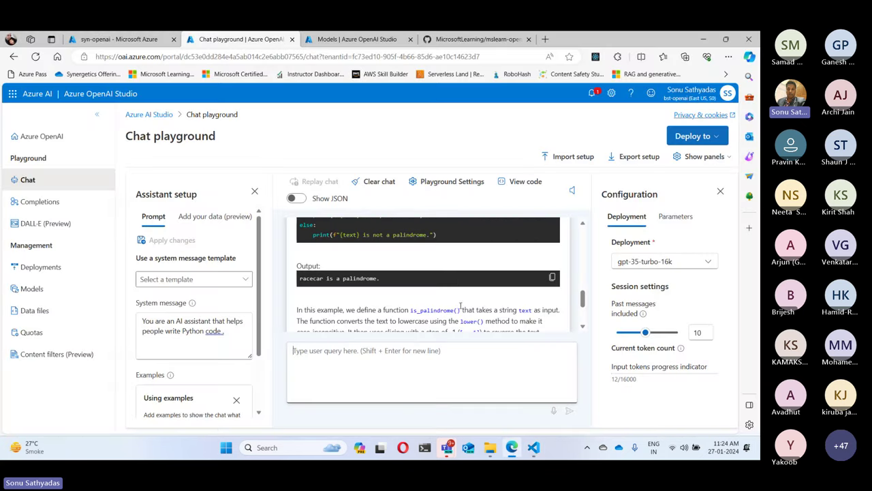
{"action": "left_click", "coordinate": [678, 216]}
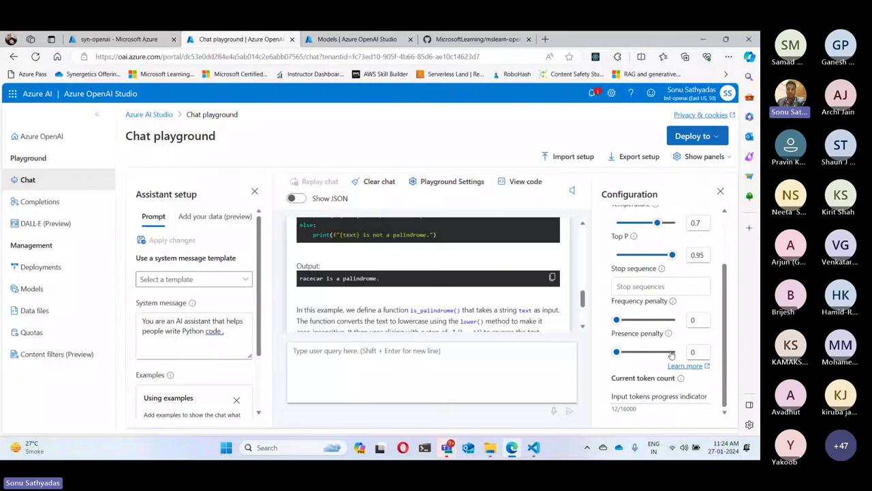
{"action": "scroll", "coordinate": [671, 355], "scroll_direction": "up", "scroll_amount": 3}
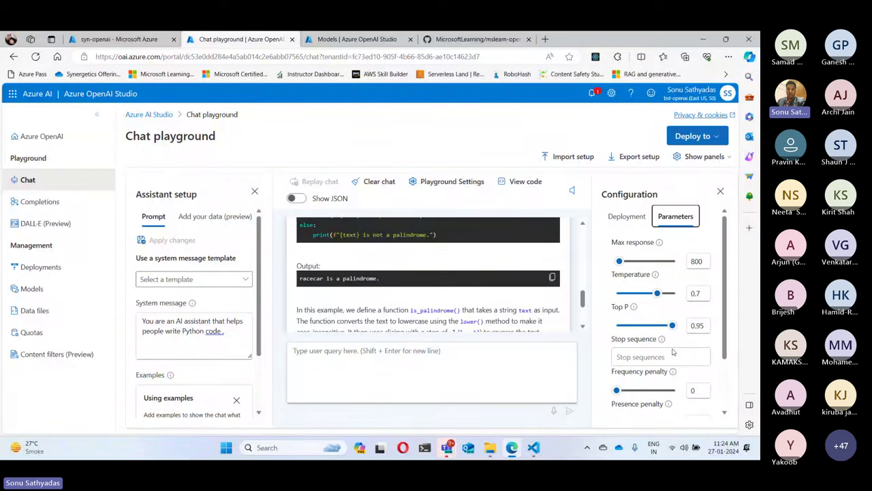
{"action": "left_click", "coordinate": [660, 243]}
{"action": "left_click_drag", "start_coordinate": [611, 244], "coordinate": [654, 245]}
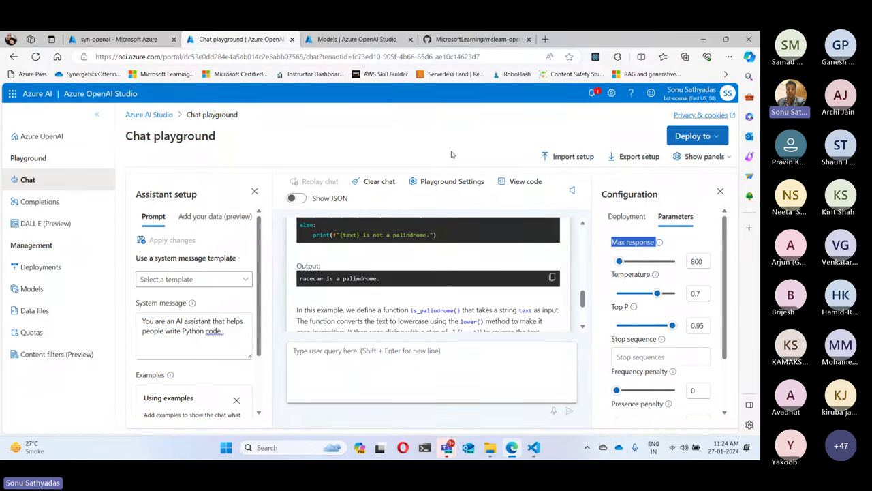
Highlight the exercise's Temperature and Max length values in Visual Studio Code, and return to the Chat playground's Max response label.
{"action": "key", "text": "alt+Tab"}
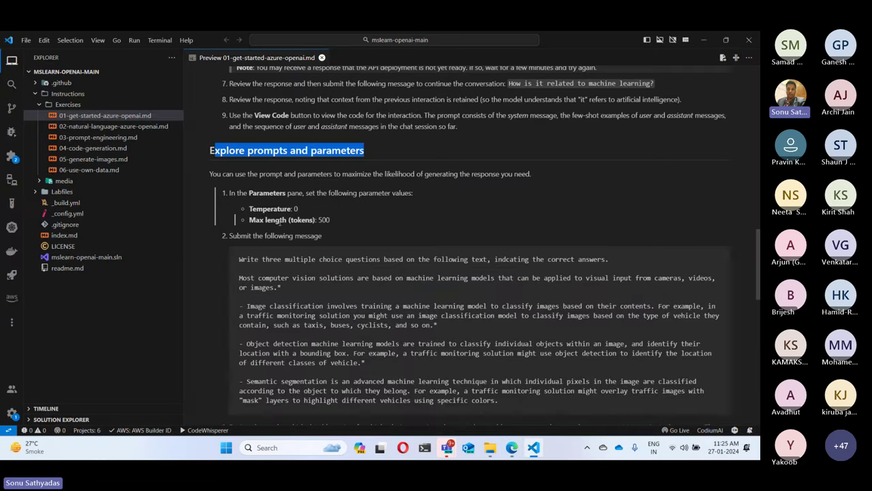
{"action": "left_click_drag", "start_coordinate": [249, 211], "coordinate": [342, 222]}
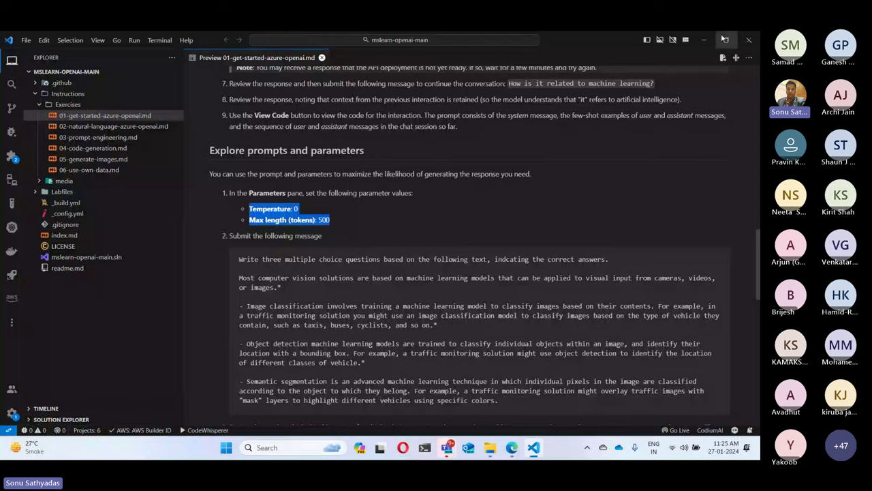
{"action": "left_click", "coordinate": [724, 38]}
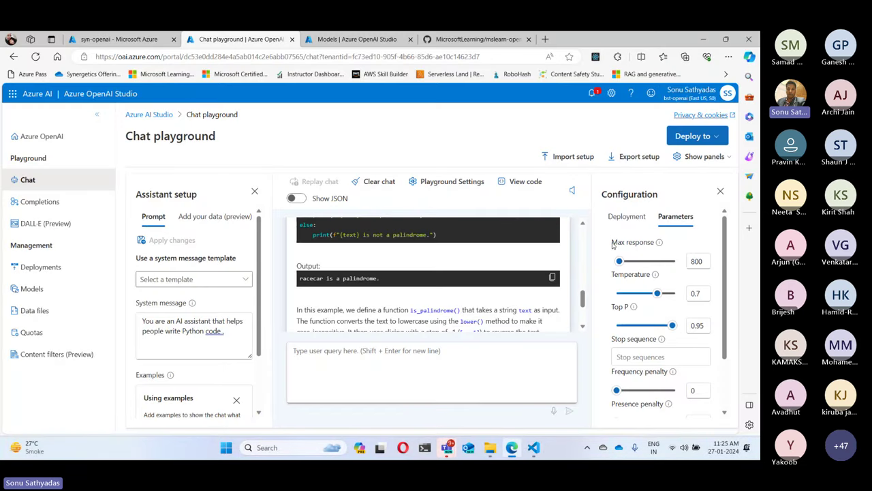
{"action": "left_click_drag", "start_coordinate": [611, 242], "coordinate": [653, 247]}
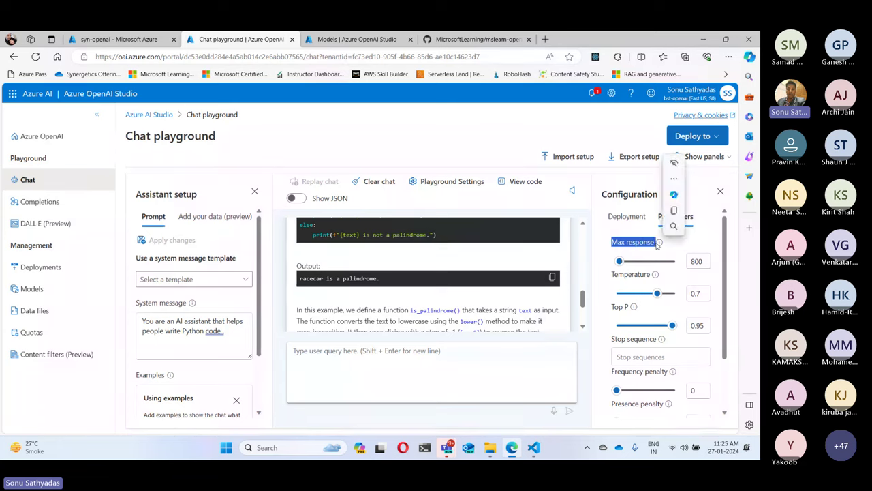
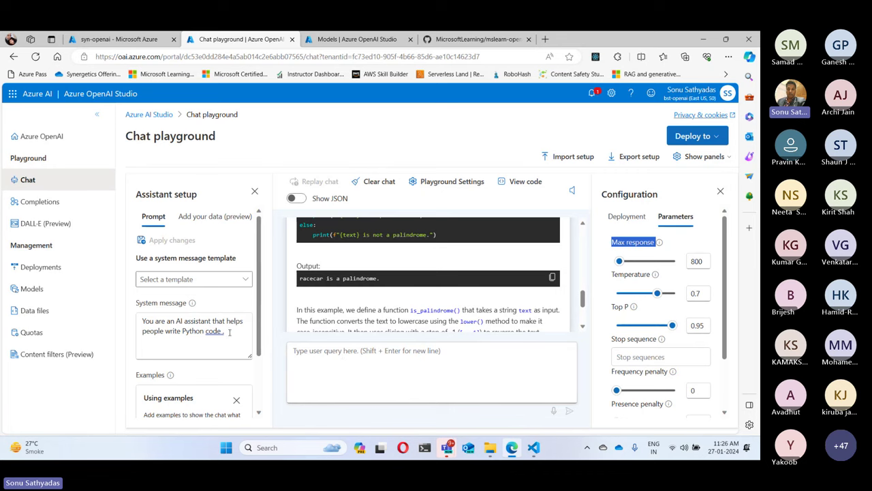
Apply the Empty Example system message template to the assistant setup.
{"action": "left_click", "coordinate": [194, 279]}
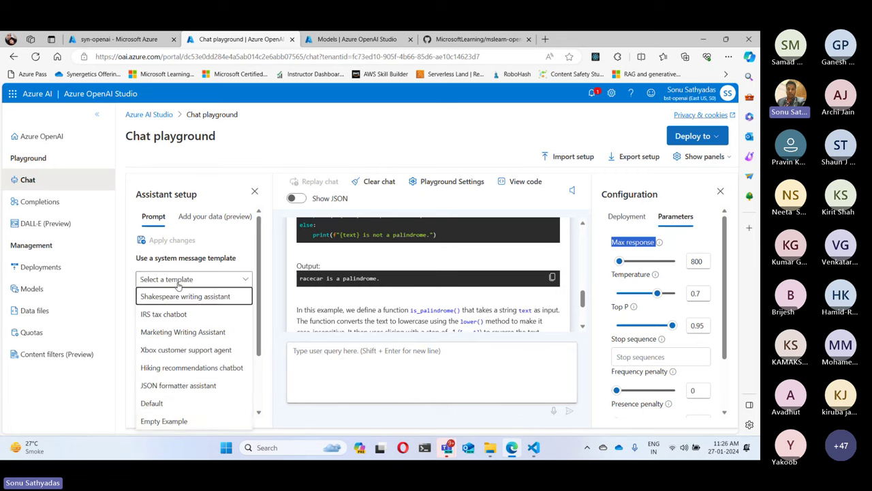
{"action": "left_click", "coordinate": [168, 420]}
{"action": "left_click", "coordinate": [496, 285]}
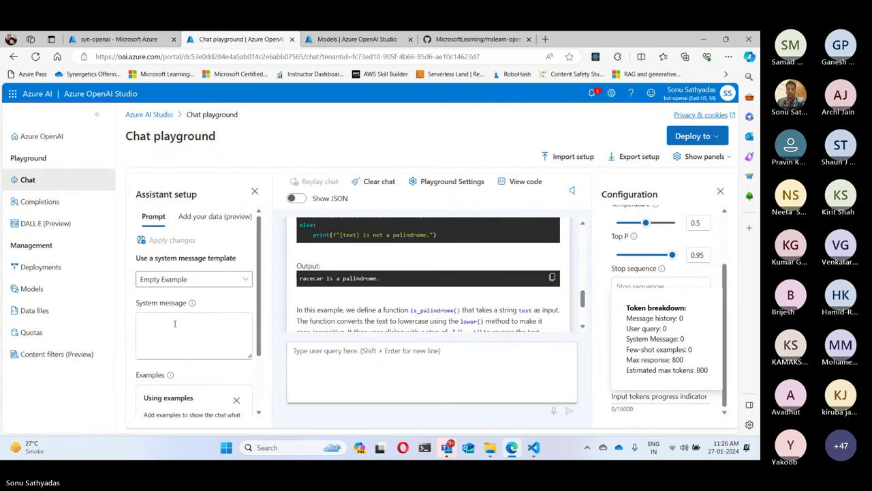
Apply the Default system message template to the assistant setup.
{"action": "left_click", "coordinate": [186, 279]}
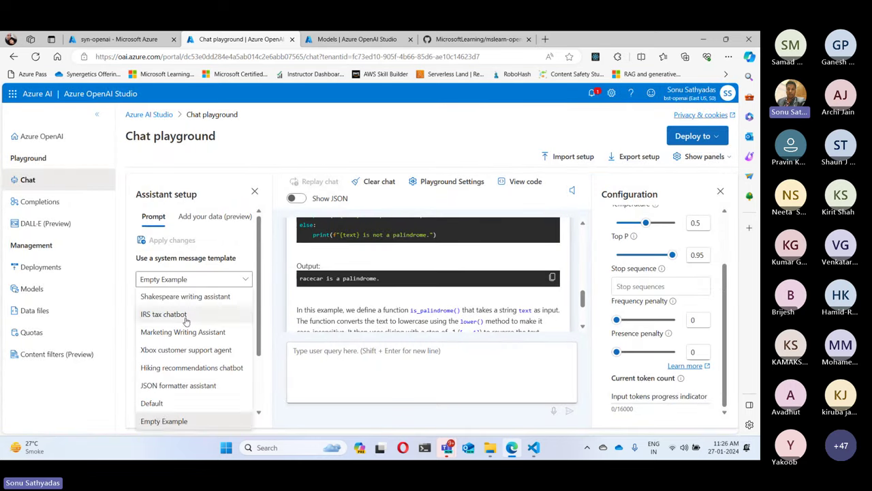
{"action": "left_click", "coordinate": [163, 403]}
{"action": "left_click", "coordinate": [492, 285]}
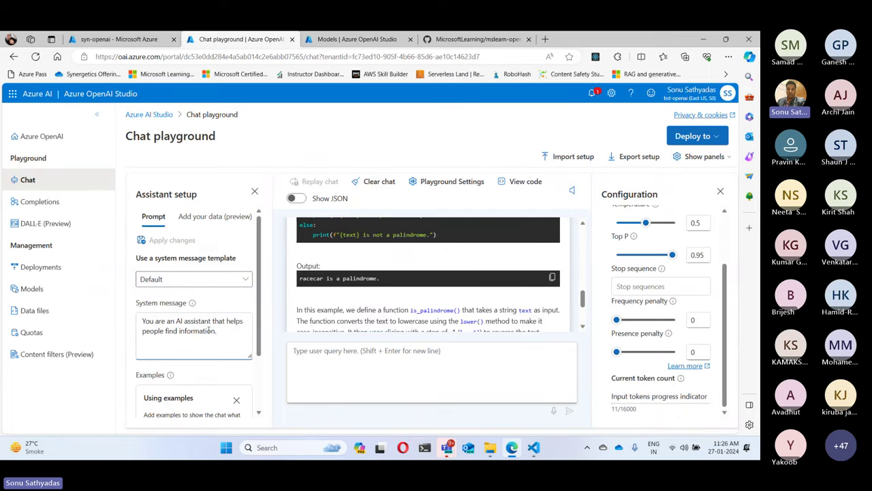
Clear the chat and enter the user query "Suggest a caption for new ice cream shop" without sending it.
{"action": "left_click", "coordinate": [378, 181]}
{"action": "left_click", "coordinate": [365, 290]}
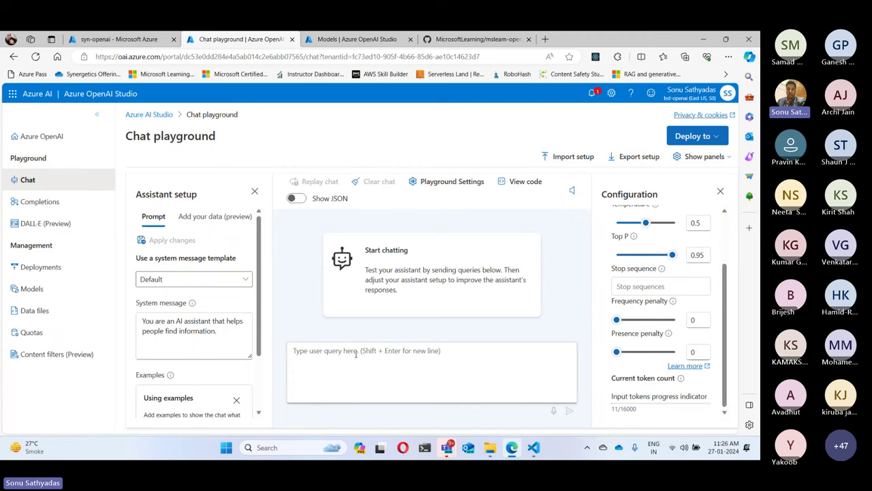
{"action": "left_click", "coordinate": [356, 354]}
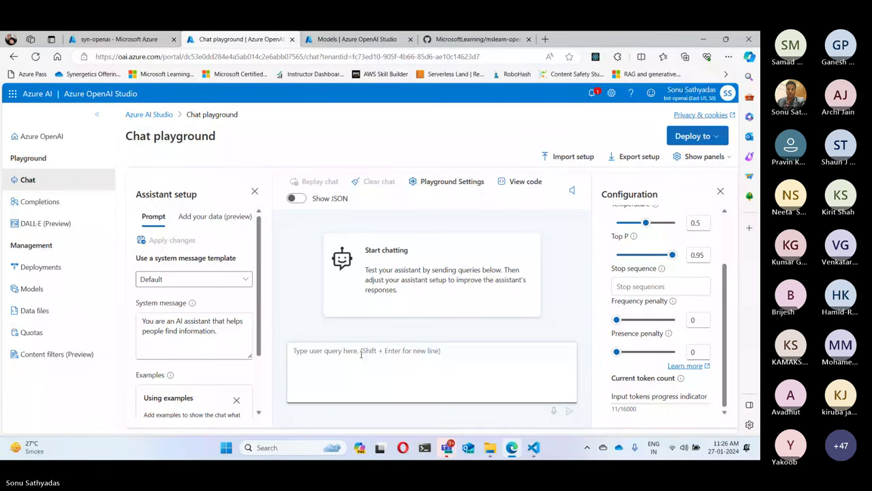
{"action": "type", "text": "Sugg"}
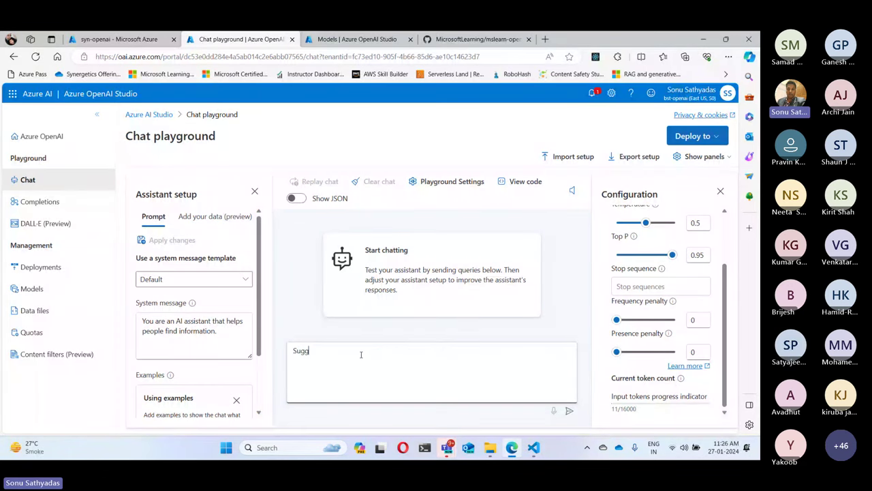
{"action": "type", "text": "est a caption for"}
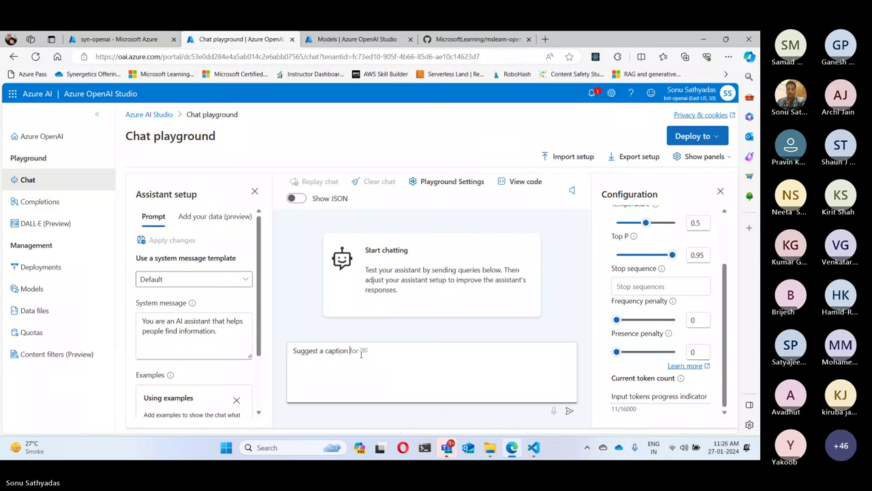
{"action": "type", "text": " new "}
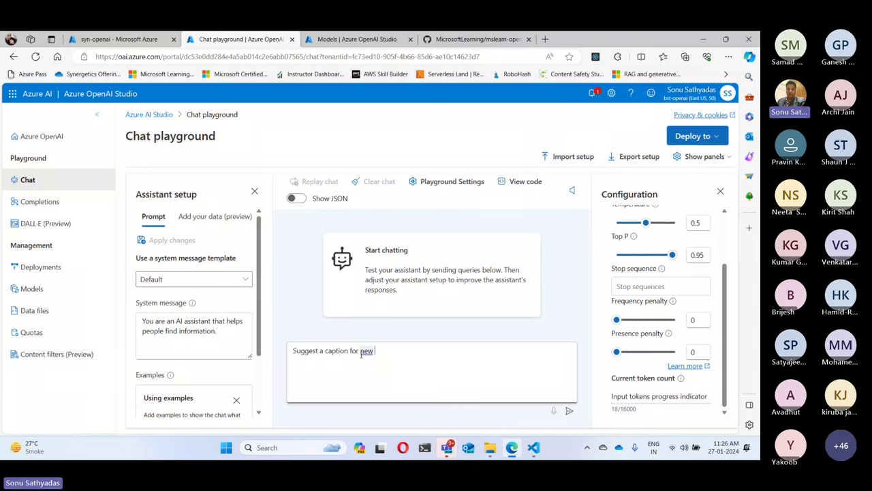
{"action": "type", "text": "i"}
{"action": "type", "text": "d"}
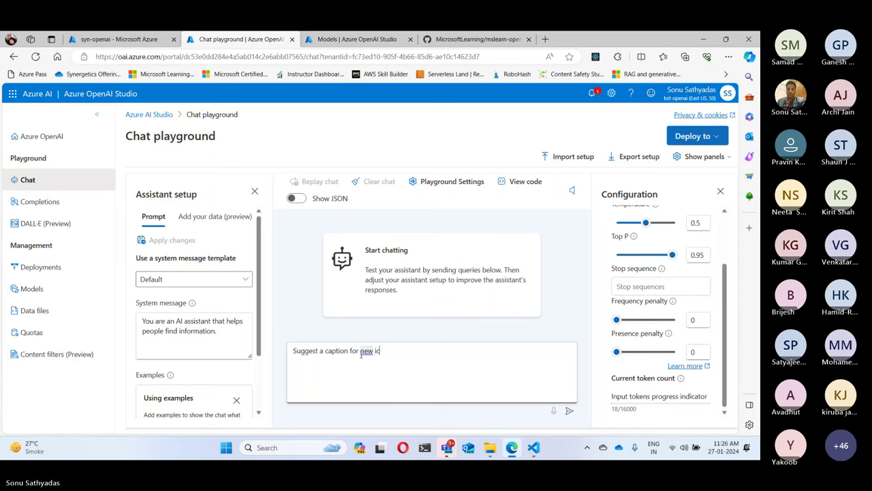
{"action": "type", "text": "e cream shop"}
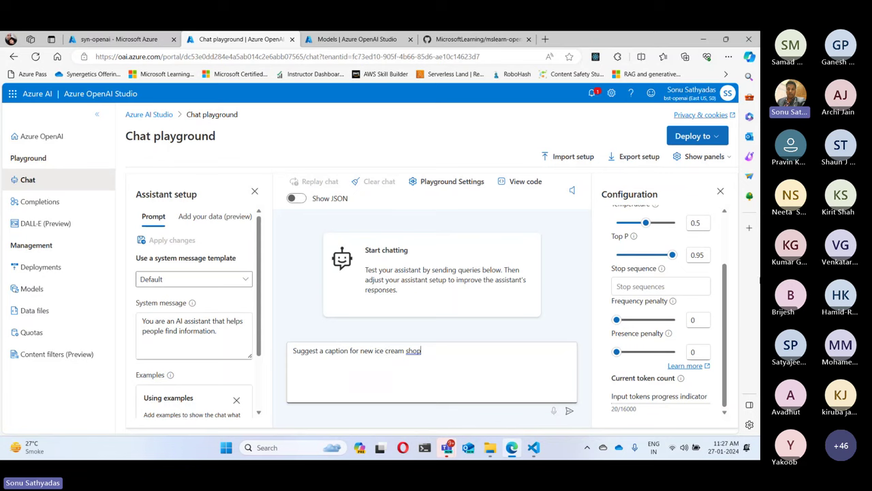
Set Max response to 20, send the ice cream shop caption query and highlight the caption in the reply.
{"action": "scroll", "coordinate": [661, 269], "scroll_direction": "up", "scroll_amount": 2}
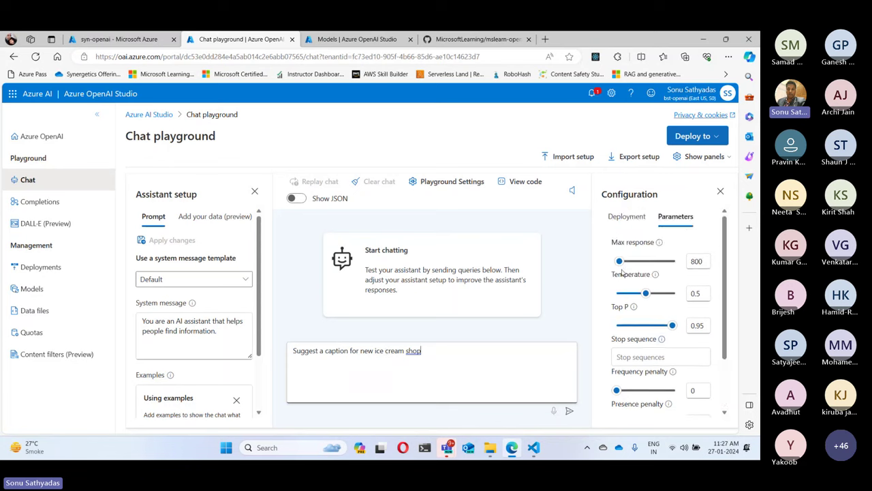
{"action": "triple_click", "coordinate": [615, 244]}
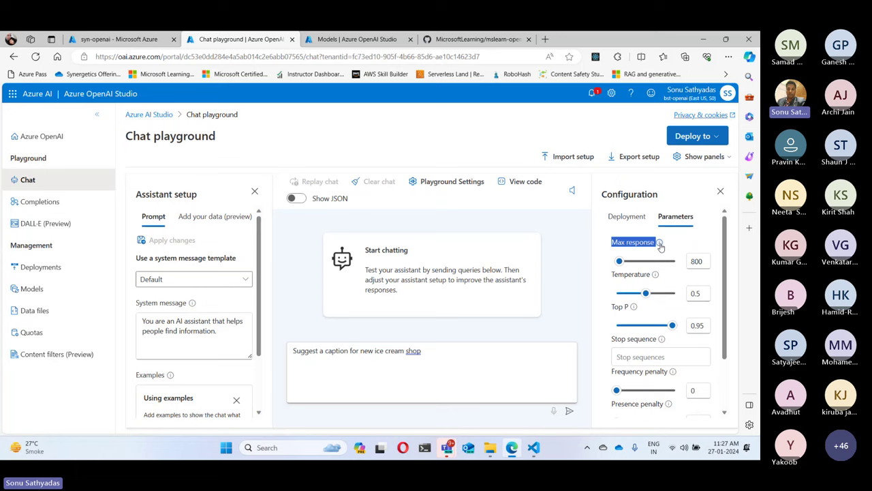
{"action": "left_click", "coordinate": [701, 261]}
{"action": "left_click_drag", "start_coordinate": [703, 261], "coordinate": [675, 266]}
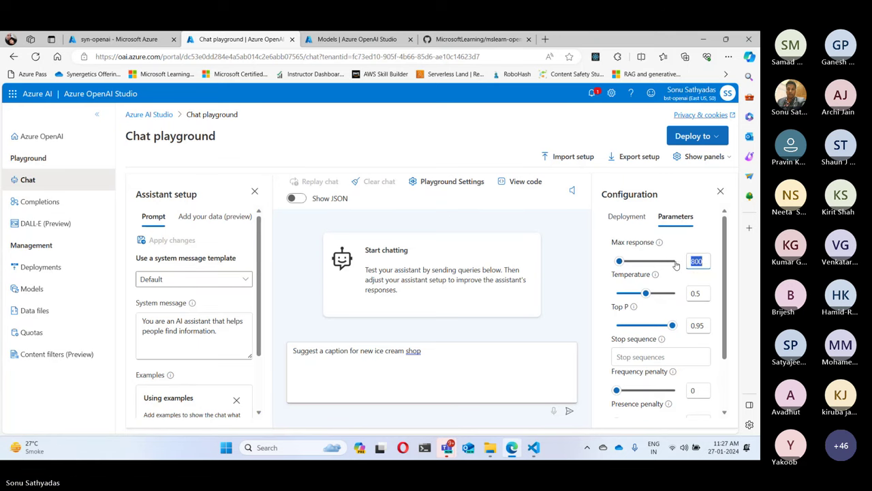
{"action": "type", "text": "20"}
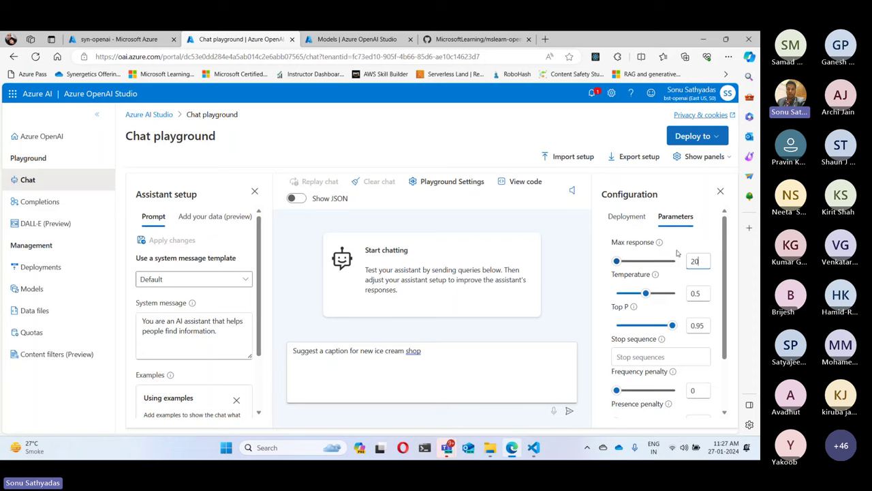
{"action": "left_click", "coordinate": [687, 245]}
{"action": "left_click", "coordinate": [414, 350]}
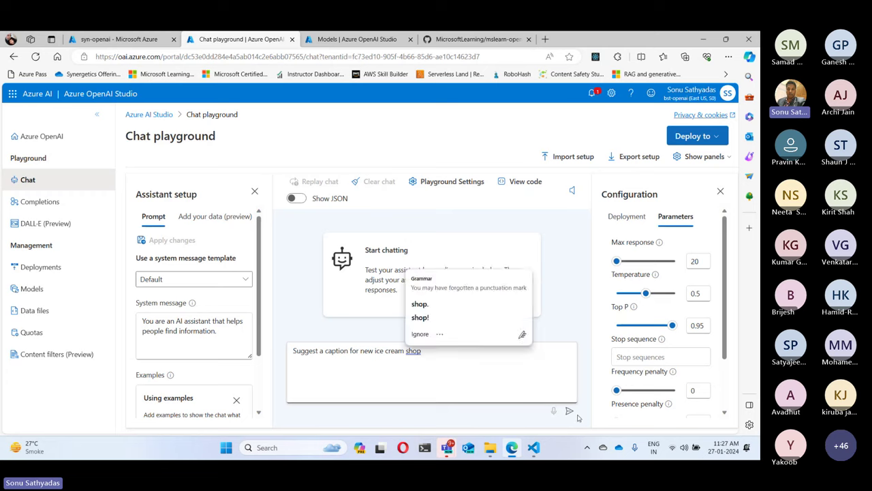
{"action": "left_click", "coordinate": [569, 414]}
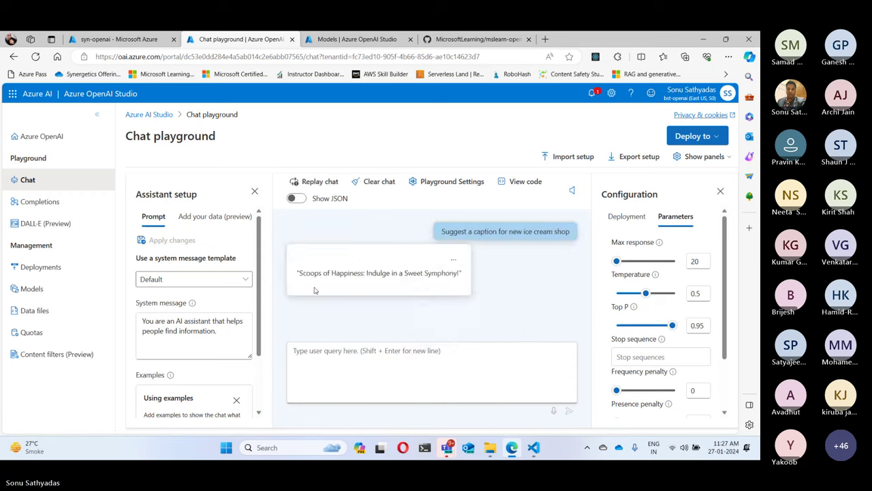
{"action": "left_click_drag", "start_coordinate": [300, 273], "coordinate": [475, 284]}
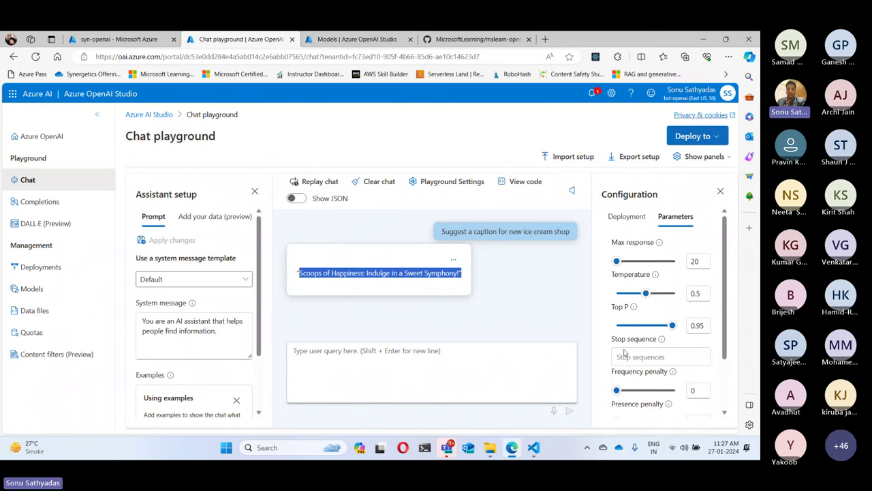
Set Max response to 5, resend a copy of the ice cream shop caption query and highlight the reply.
{"action": "double_click", "coordinate": [693, 261]}
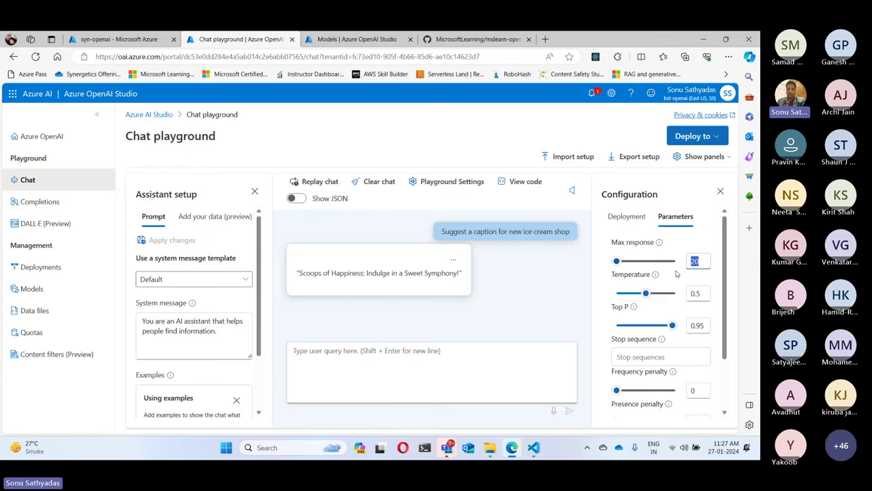
{"action": "type", "text": "5"}
{"action": "left_click", "coordinate": [570, 365]}
{"action": "left_click_drag", "start_coordinate": [441, 231], "coordinate": [578, 236]}
{"action": "key", "text": "ctrl+c"}
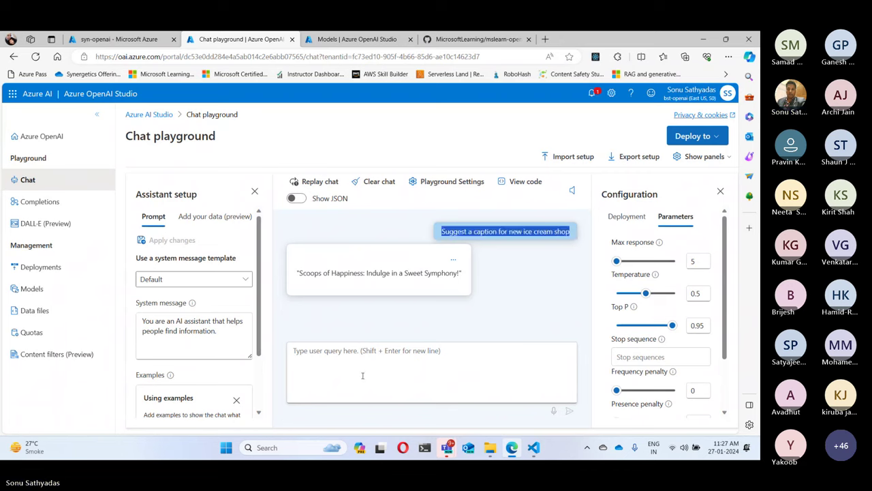
{"action": "left_click", "coordinate": [364, 375]}
{"action": "key", "text": "ctrl+v"}
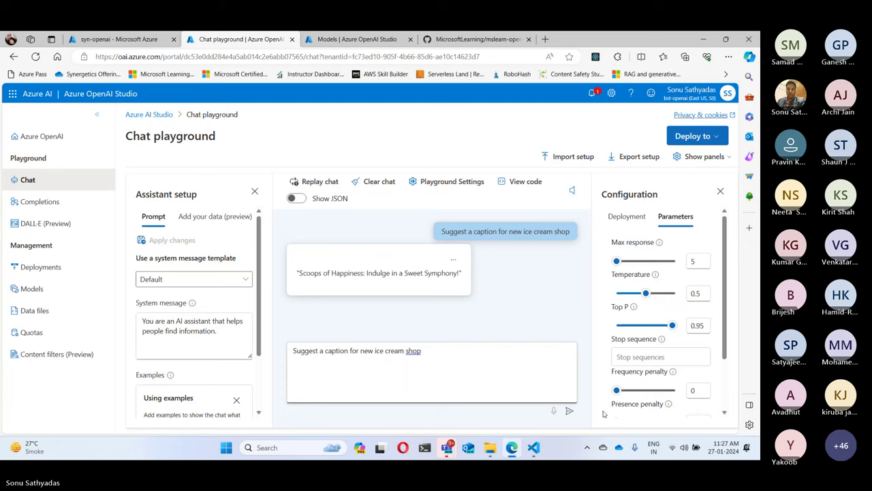
{"action": "left_click", "coordinate": [569, 413]}
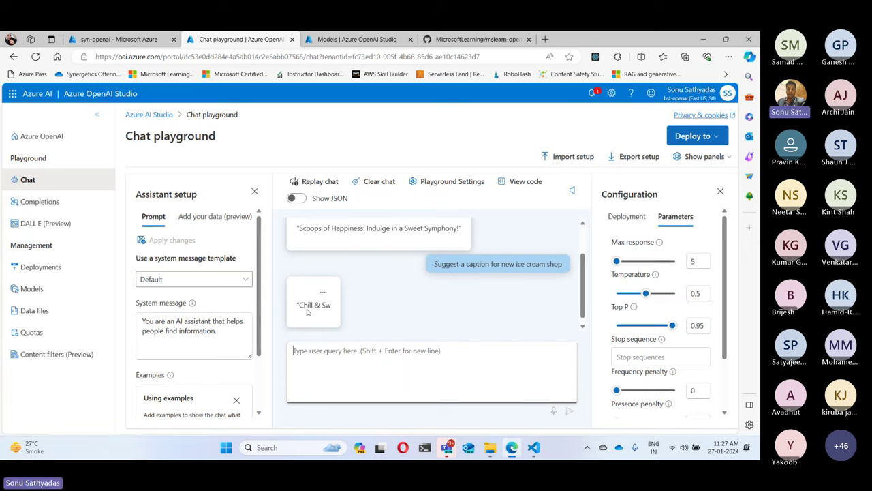
{"action": "left_click_drag", "start_coordinate": [298, 305], "coordinate": [332, 305]}
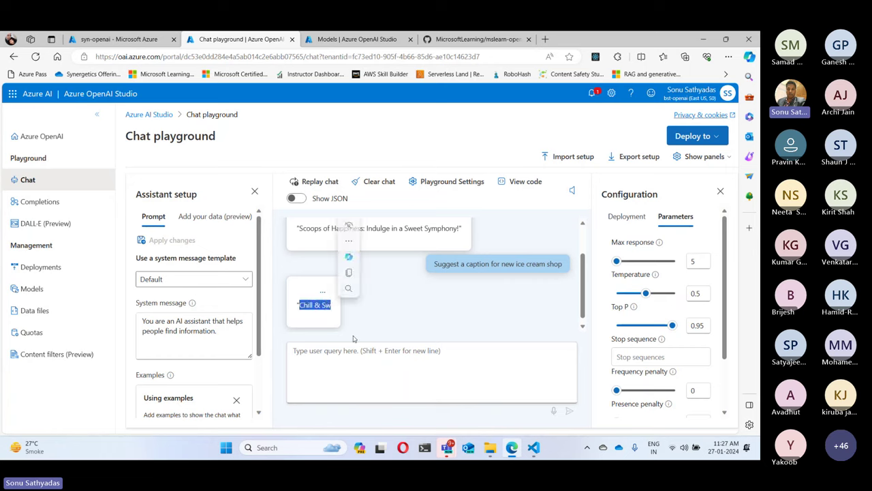
{"action": "double_click", "coordinate": [692, 261]}
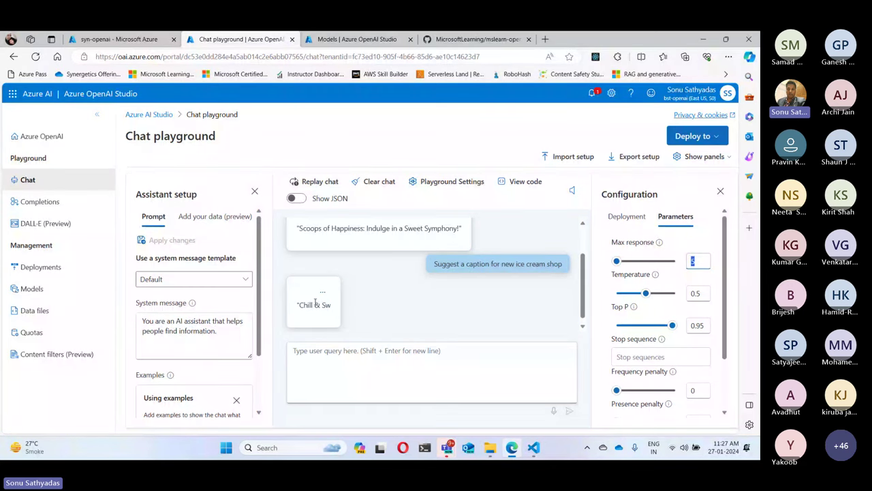
{"action": "left_click_drag", "start_coordinate": [300, 305], "coordinate": [331, 303]}
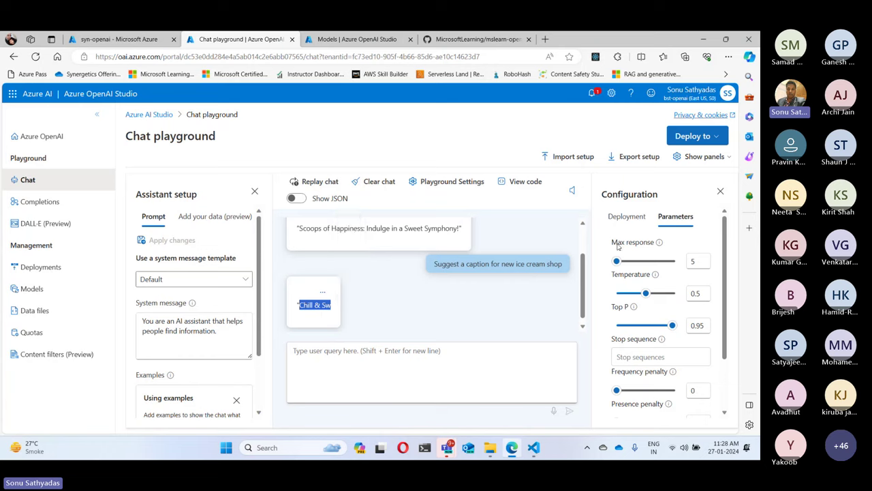
Set Max response to 10, send the same caption query again and highlight the new reply.
{"action": "left_click", "coordinate": [699, 262]}
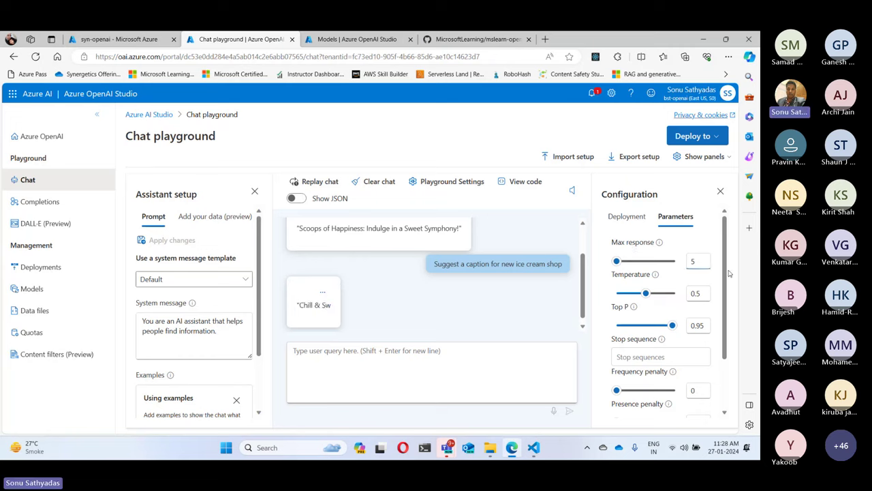
{"action": "key", "text": "BackSpace"}
{"action": "type", "text": "10"}
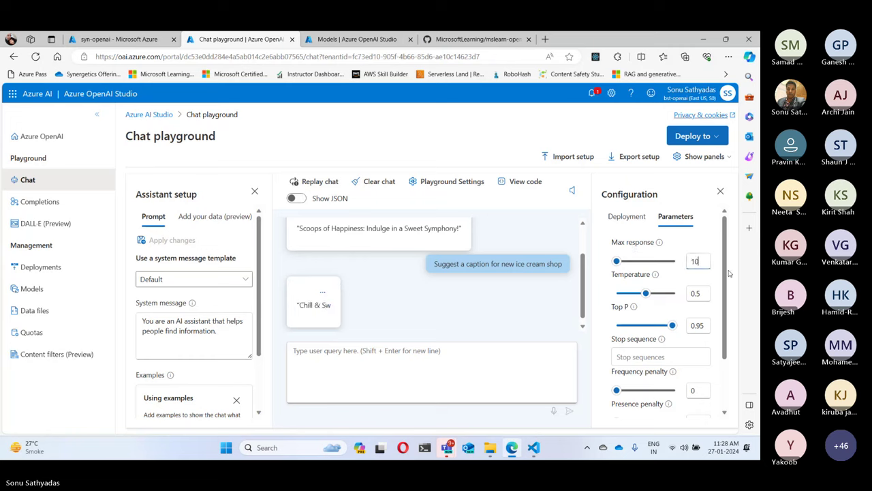
{"action": "left_click", "coordinate": [430, 373]}
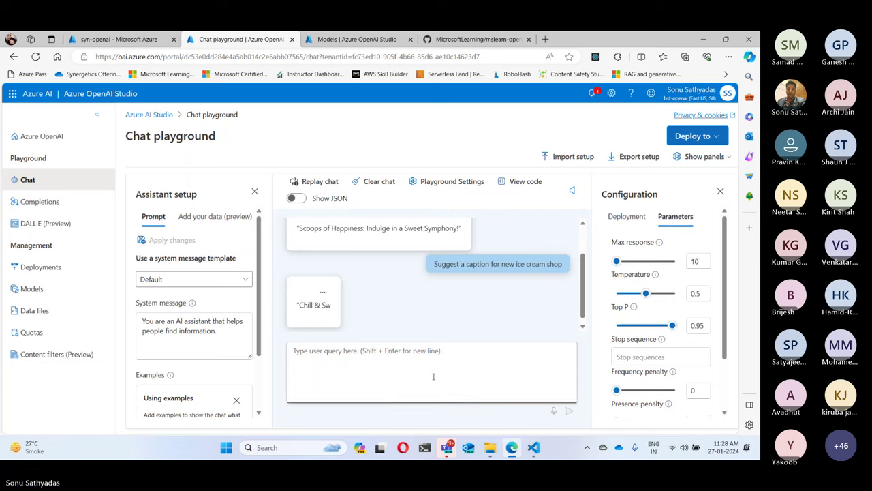
{"action": "key", "text": "ctrl+v"}
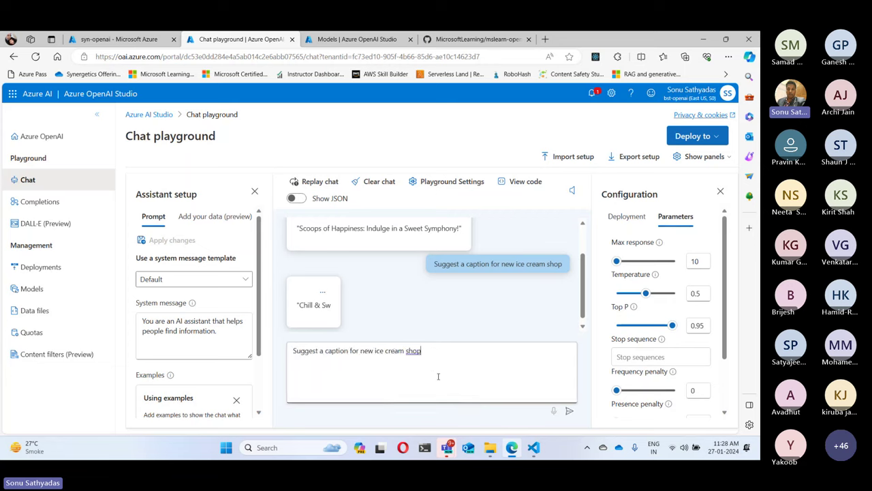
{"action": "left_click", "coordinate": [569, 411]}
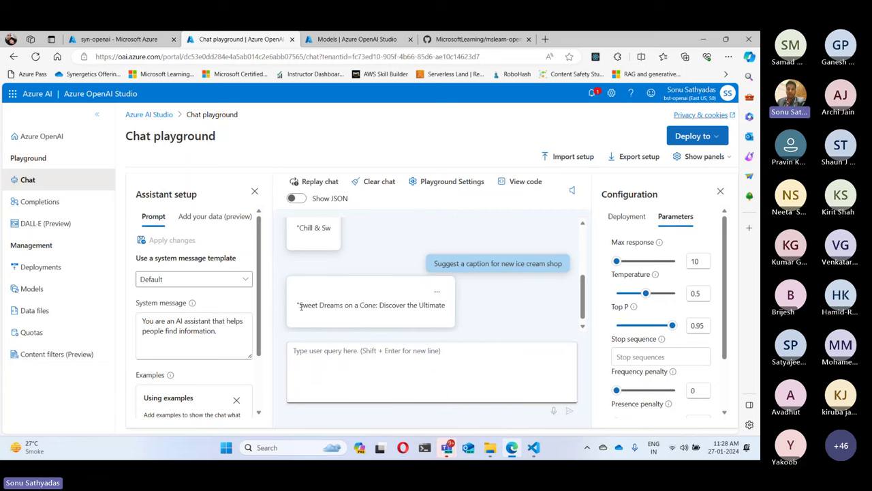
{"action": "left_click_drag", "start_coordinate": [298, 305], "coordinate": [444, 307]}
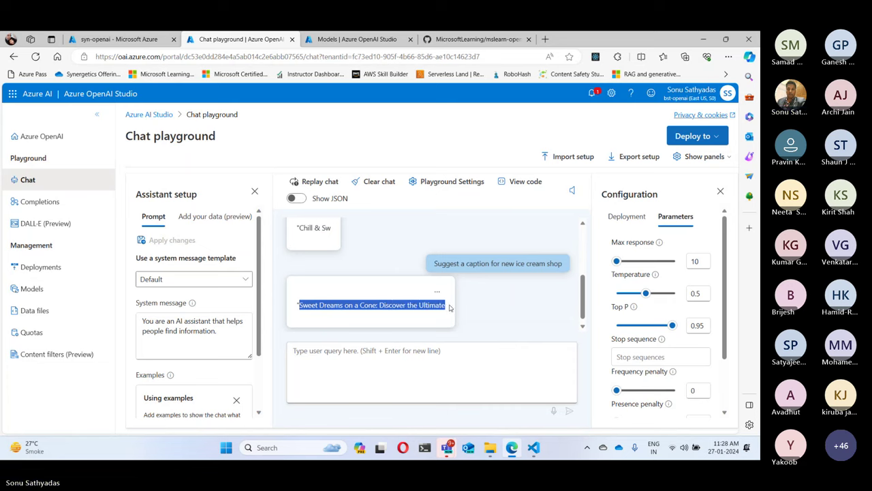
Set Max response to 100 and send the ice cream shop caption query once more.
{"action": "left_click", "coordinate": [697, 261]}
{"action": "type", "text": "0"}
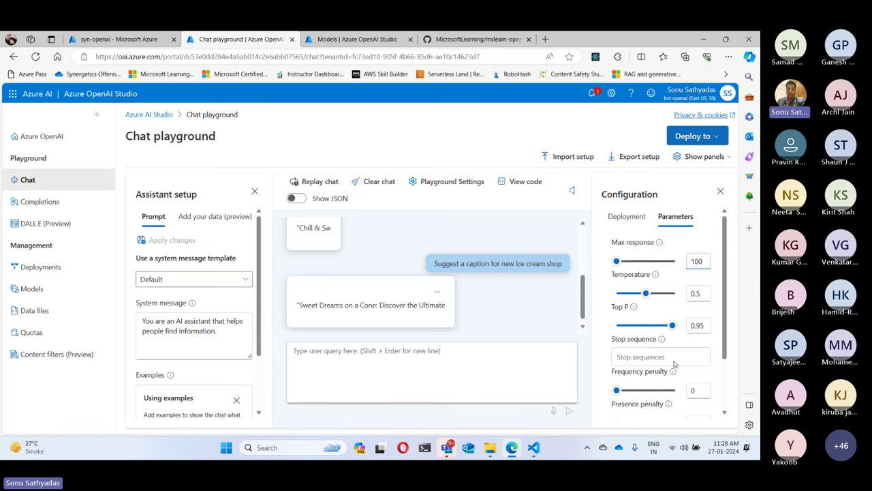
{"action": "left_click", "coordinate": [515, 373]}
{"action": "key", "text": "ctrl+v"}
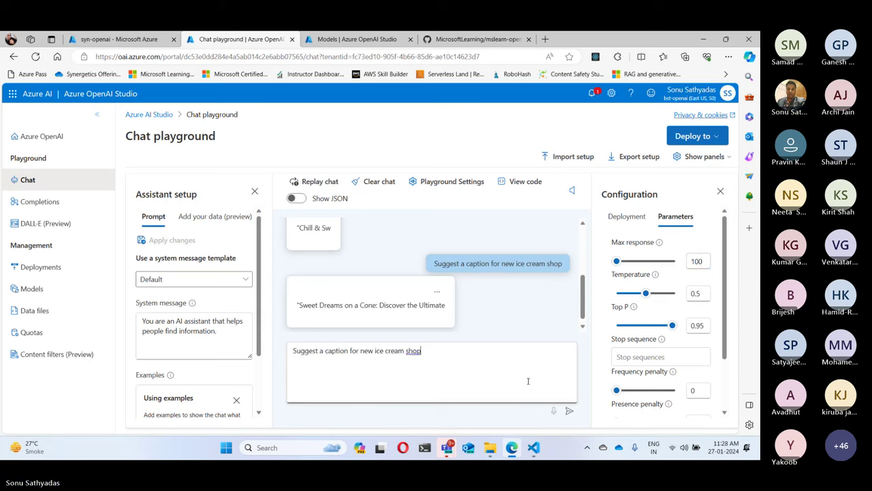
{"action": "left_click", "coordinate": [570, 411]}
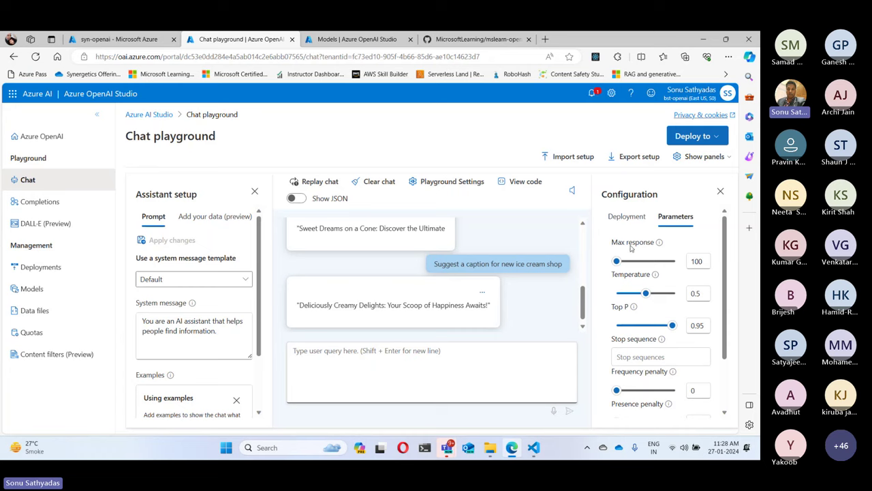
Highlight the Max response value and the Temperature label in the configuration parameters.
{"action": "left_click", "coordinate": [704, 260]}
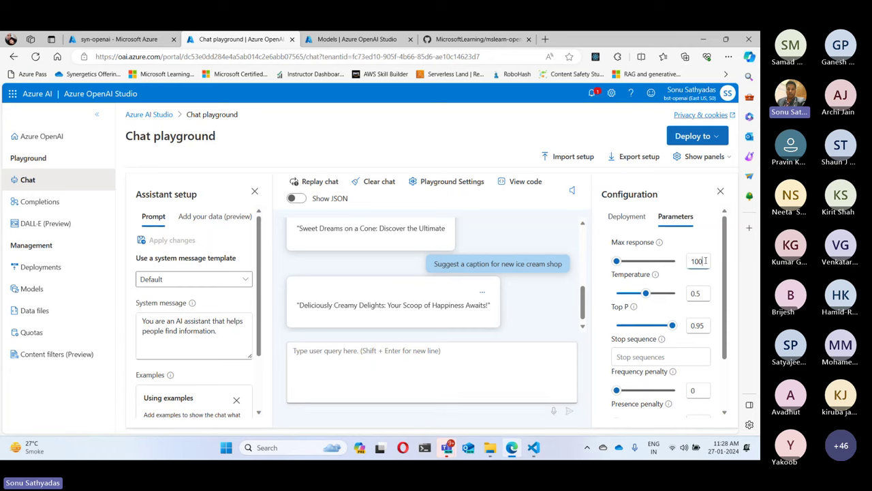
{"action": "double_click", "coordinate": [705, 261]}
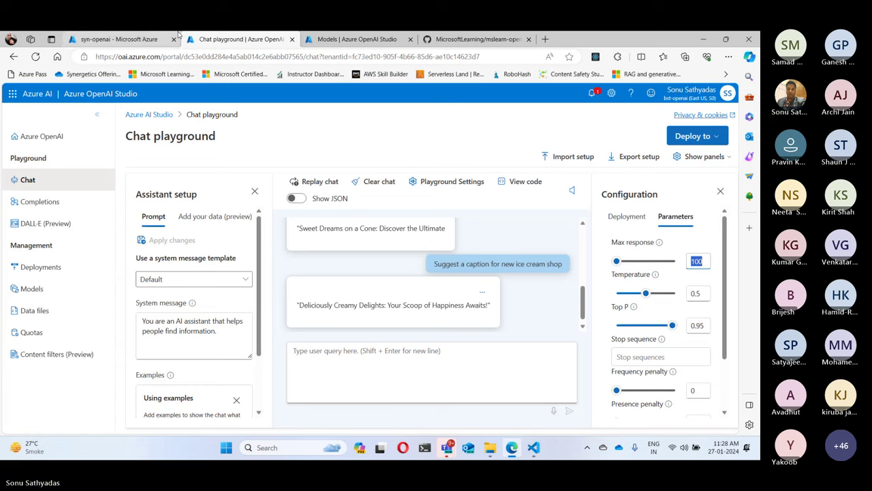
{"action": "mouse_move", "coordinate": [177, 33]}
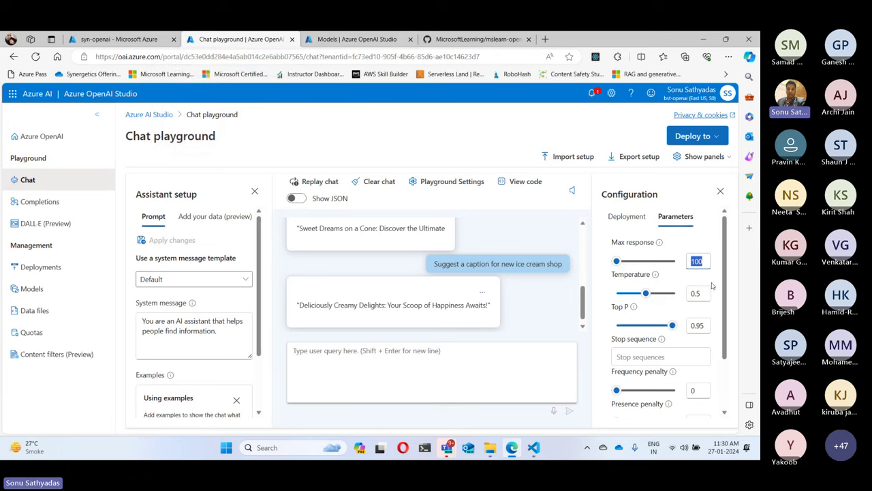
{"action": "left_click", "coordinate": [697, 265]}
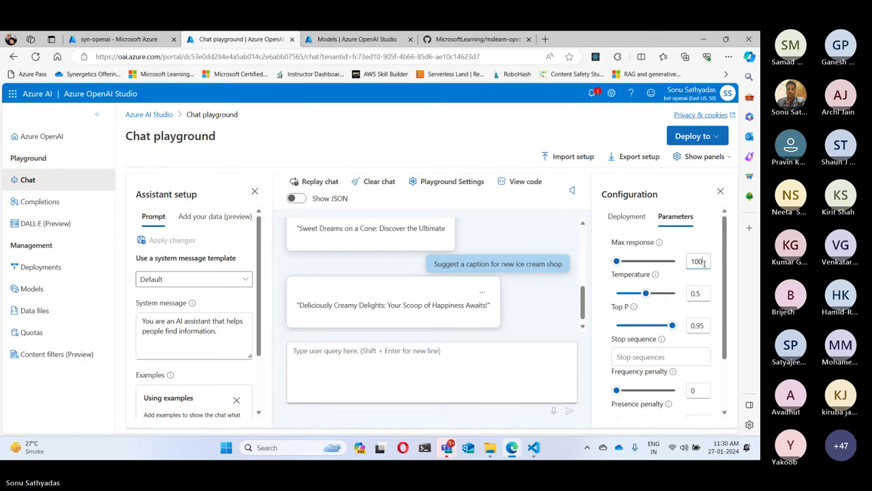
{"action": "left_click_drag", "start_coordinate": [614, 275], "coordinate": [656, 278]}
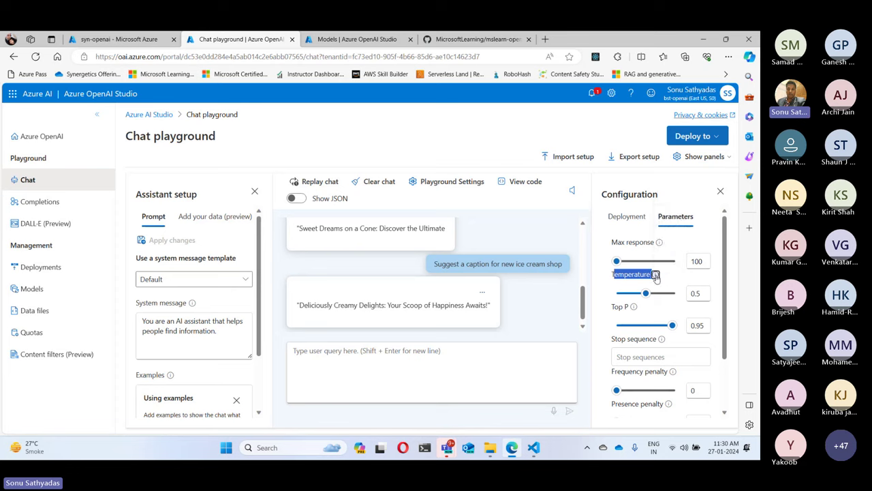
Show the Temperature description, highlight its wording on randomness and lowering the temperature, and highlight the Temperature value.
{"action": "mouse_move", "coordinate": [656, 277]}
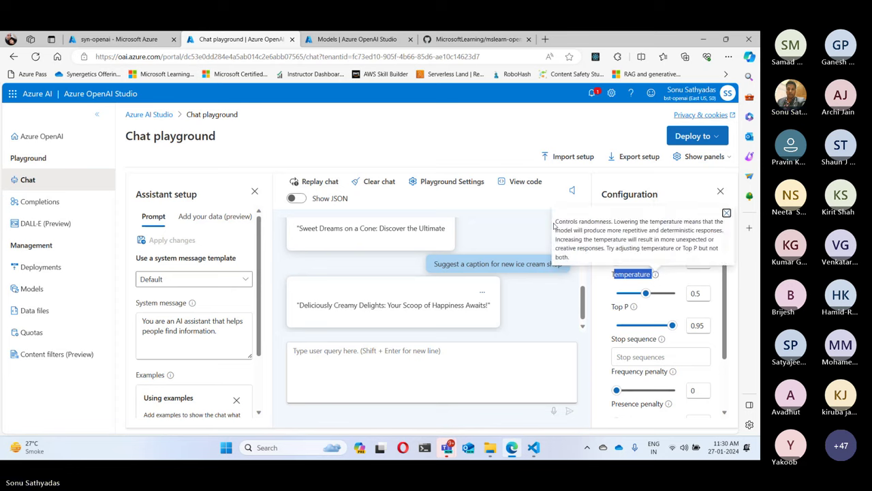
{"action": "left_click_drag", "start_coordinate": [555, 222], "coordinate": [615, 222]}
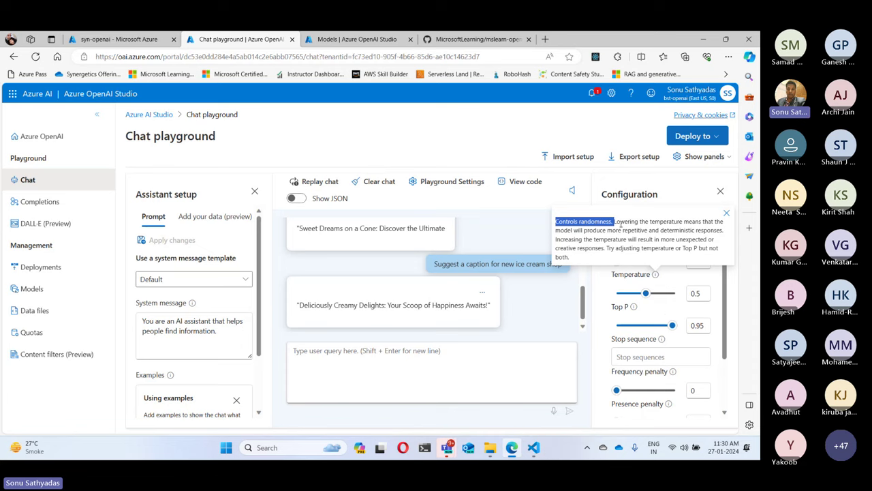
{"action": "left_click_drag", "start_coordinate": [619, 221], "coordinate": [682, 221]}
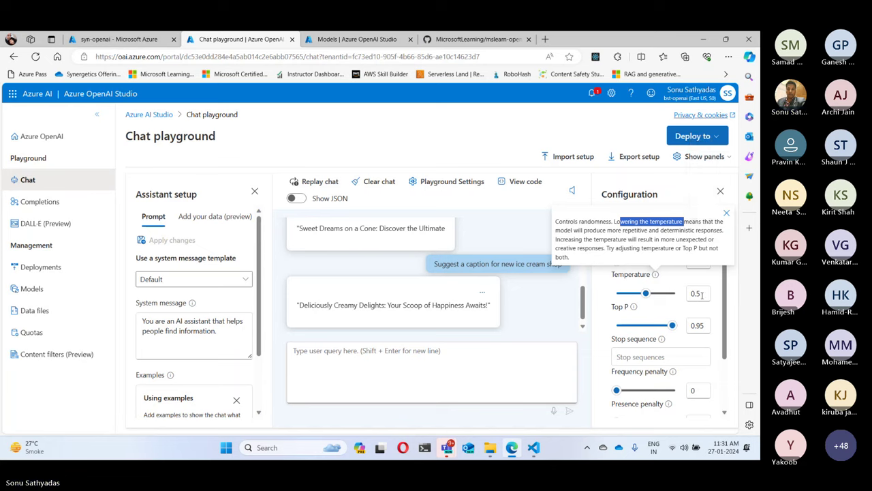
{"action": "left_click", "coordinate": [703, 292]}
{"action": "left_click_drag", "start_coordinate": [702, 293], "coordinate": [680, 297]}
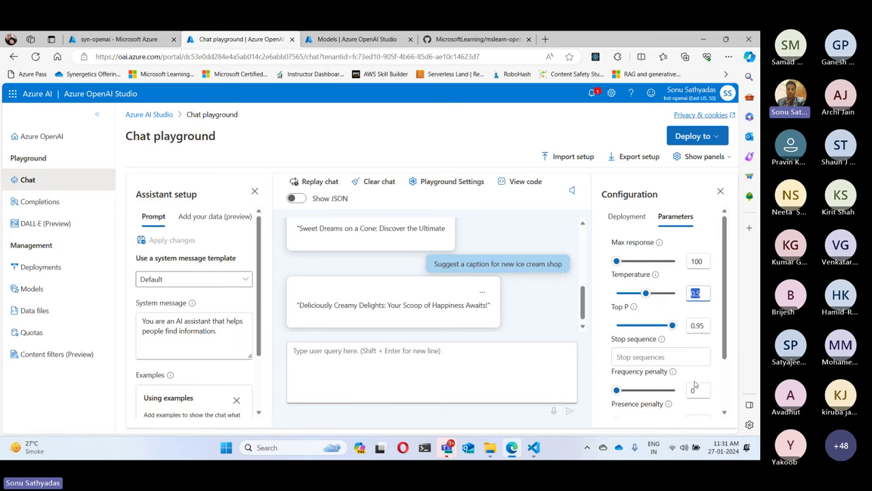
{"action": "left_click", "coordinate": [654, 306]}
Switch to Visual Studio Code and review the lab instructions from the prompts and parameters section to the code-generation section.
{"action": "left_click", "coordinate": [535, 450]}
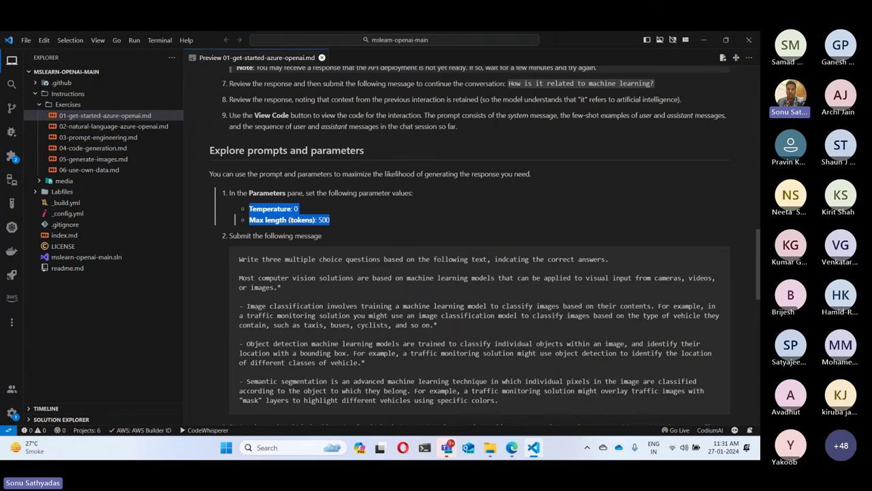
{"action": "scroll", "coordinate": [298, 214], "scroll_direction": "down", "scroll_amount": 3}
{"action": "scroll", "coordinate": [299, 214], "scroll_direction": "down", "scroll_amount": 8}
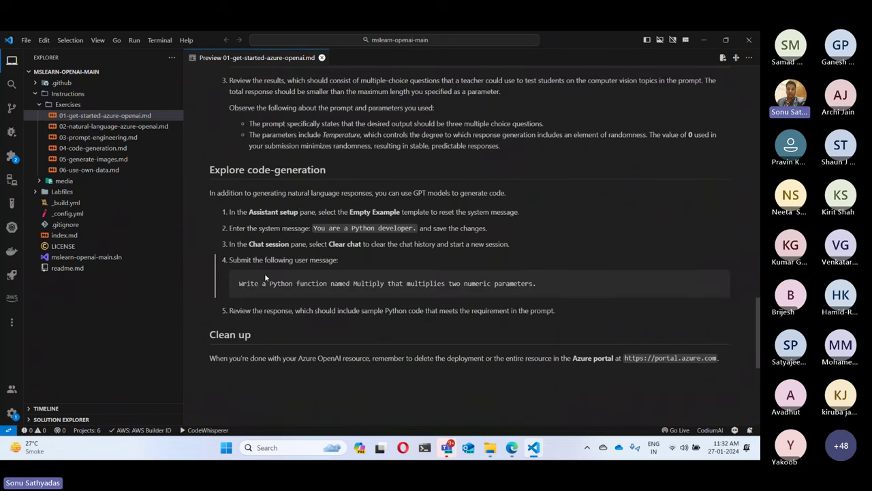
Return to the Chat playground in the browser and highlight the system message text in the assistant setup.
{"action": "left_click", "coordinate": [535, 450]}
{"action": "left_click_drag", "start_coordinate": [226, 333], "coordinate": [142, 321]}
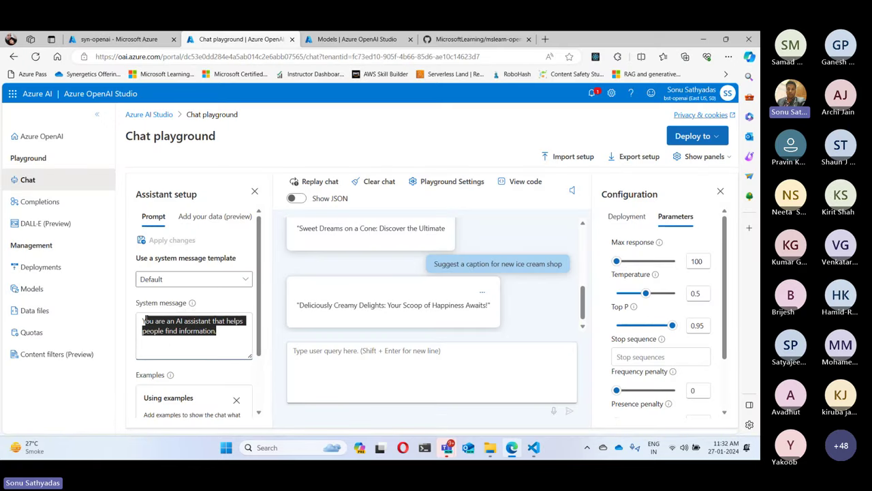
{"action": "left_click", "coordinate": [205, 339]}
{"action": "left_click_drag", "start_coordinate": [216, 332], "coordinate": [124, 314]}
Review the code-generation and Clean up instructions in Visual Studio Code again, then go back to the Chat playground.
{"action": "left_click", "coordinate": [532, 453]}
{"action": "scroll", "coordinate": [332, 297], "scroll_direction": "down", "scroll_amount": 3}
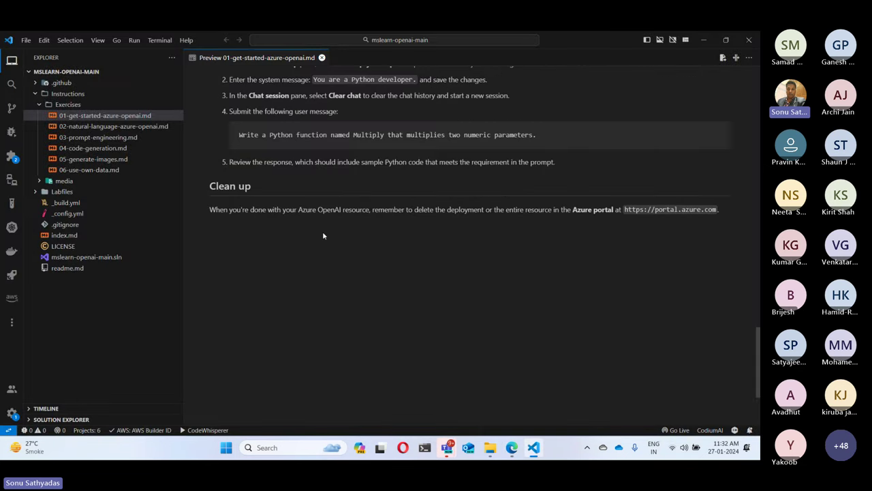
{"action": "scroll", "coordinate": [323, 235], "scroll_direction": "up", "scroll_amount": 6}
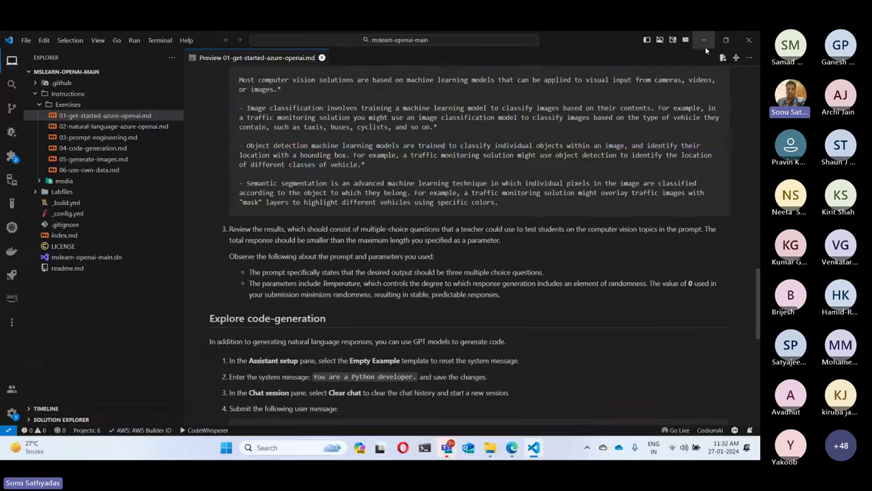
{"action": "left_click", "coordinate": [701, 41]}
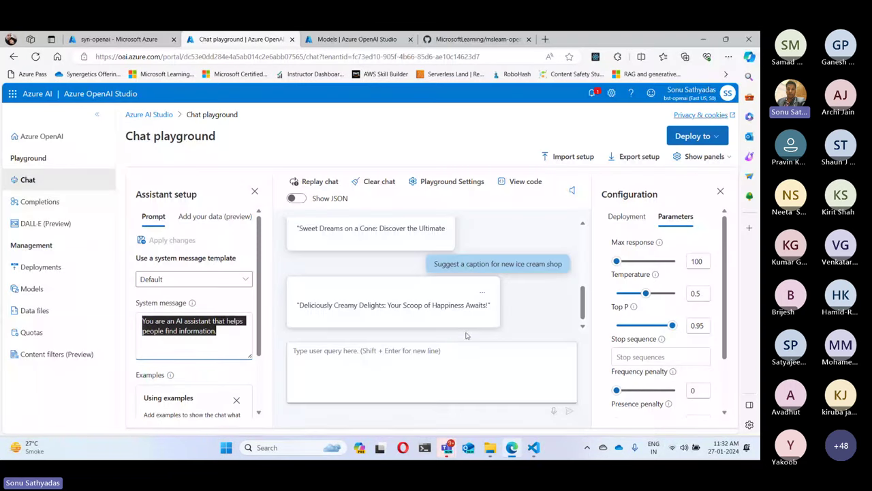